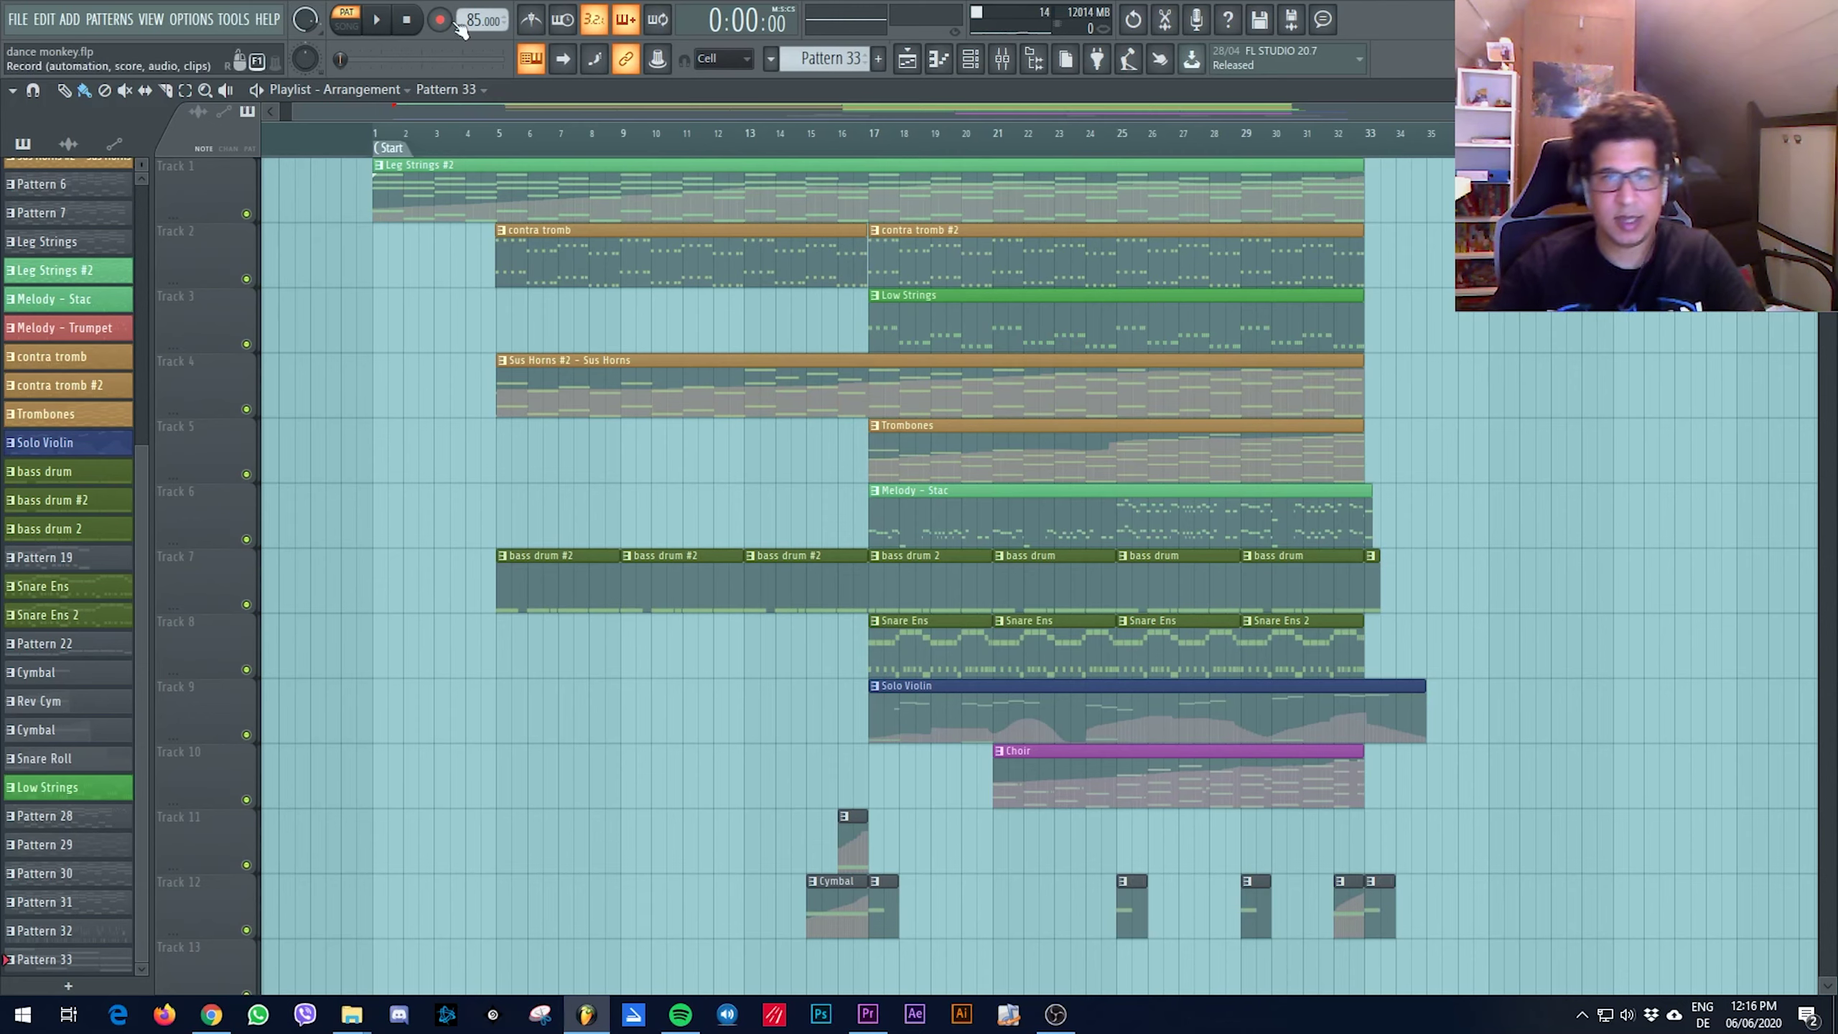
Open the Nexus channel's notes in Pattern 33, play the four-chord progression, and return to the playlist
left_click(974, 64)
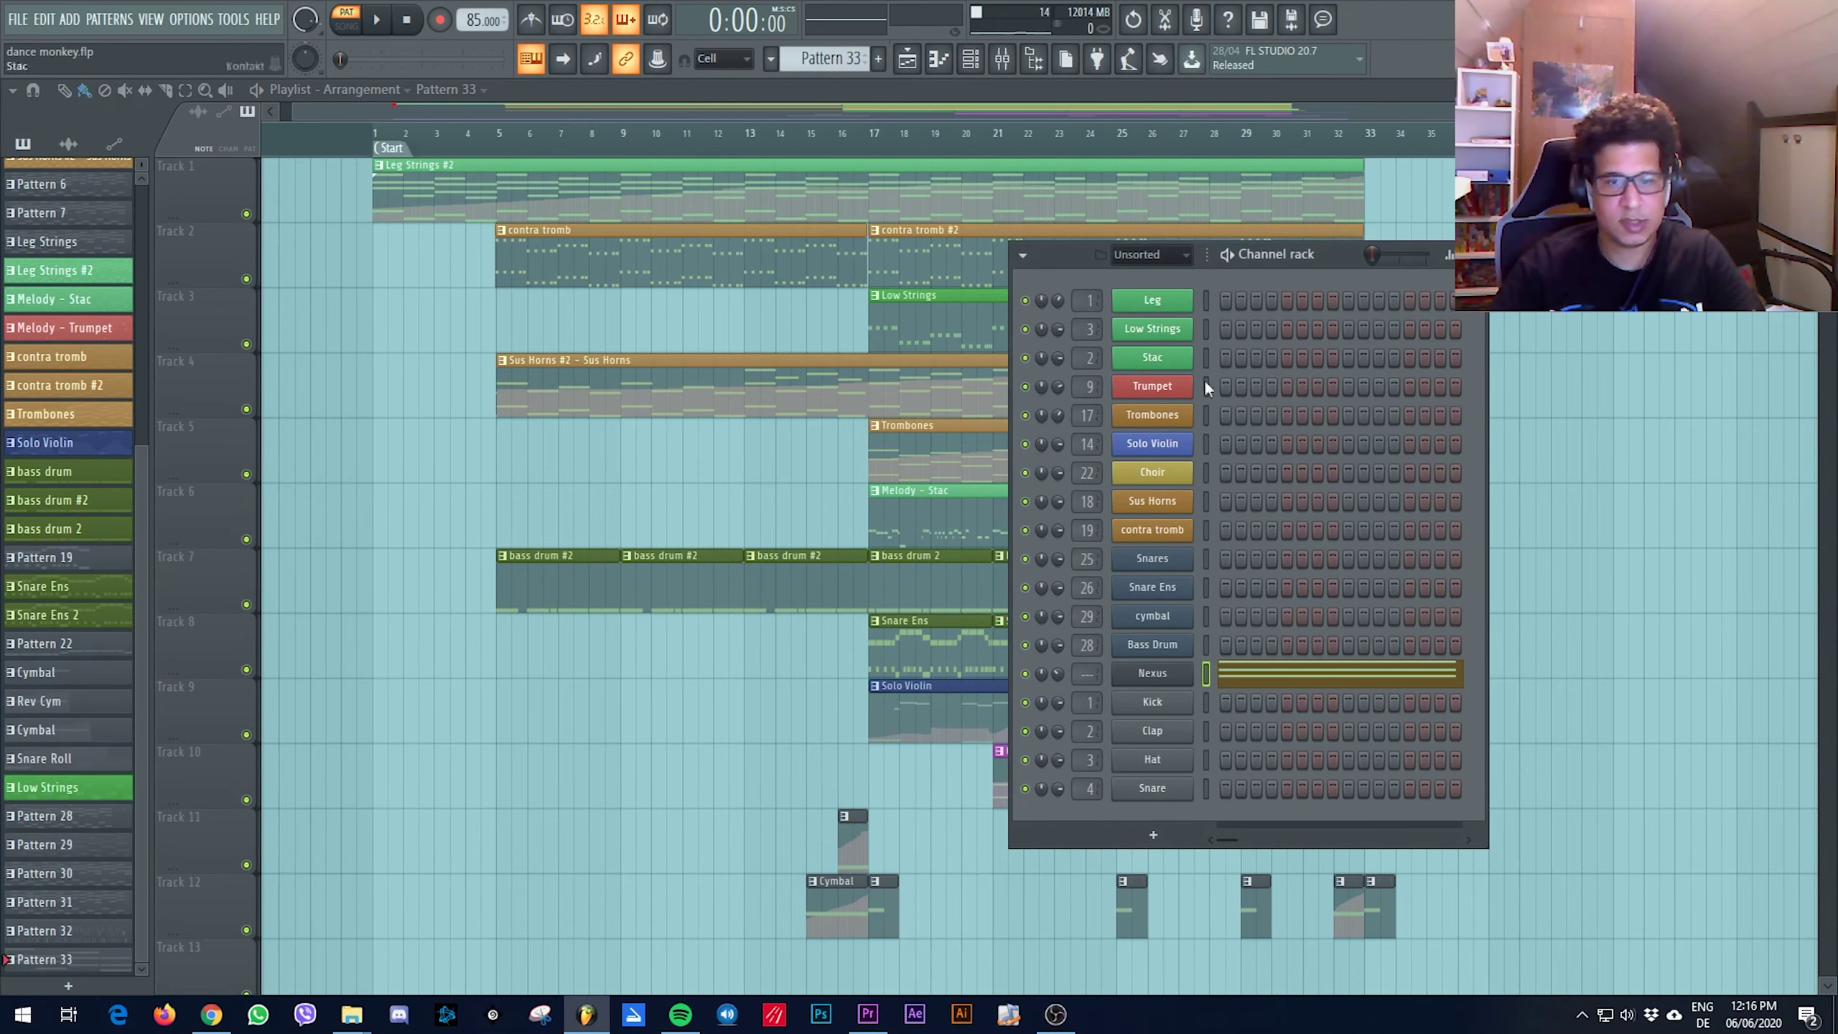
left_click(1247, 672)
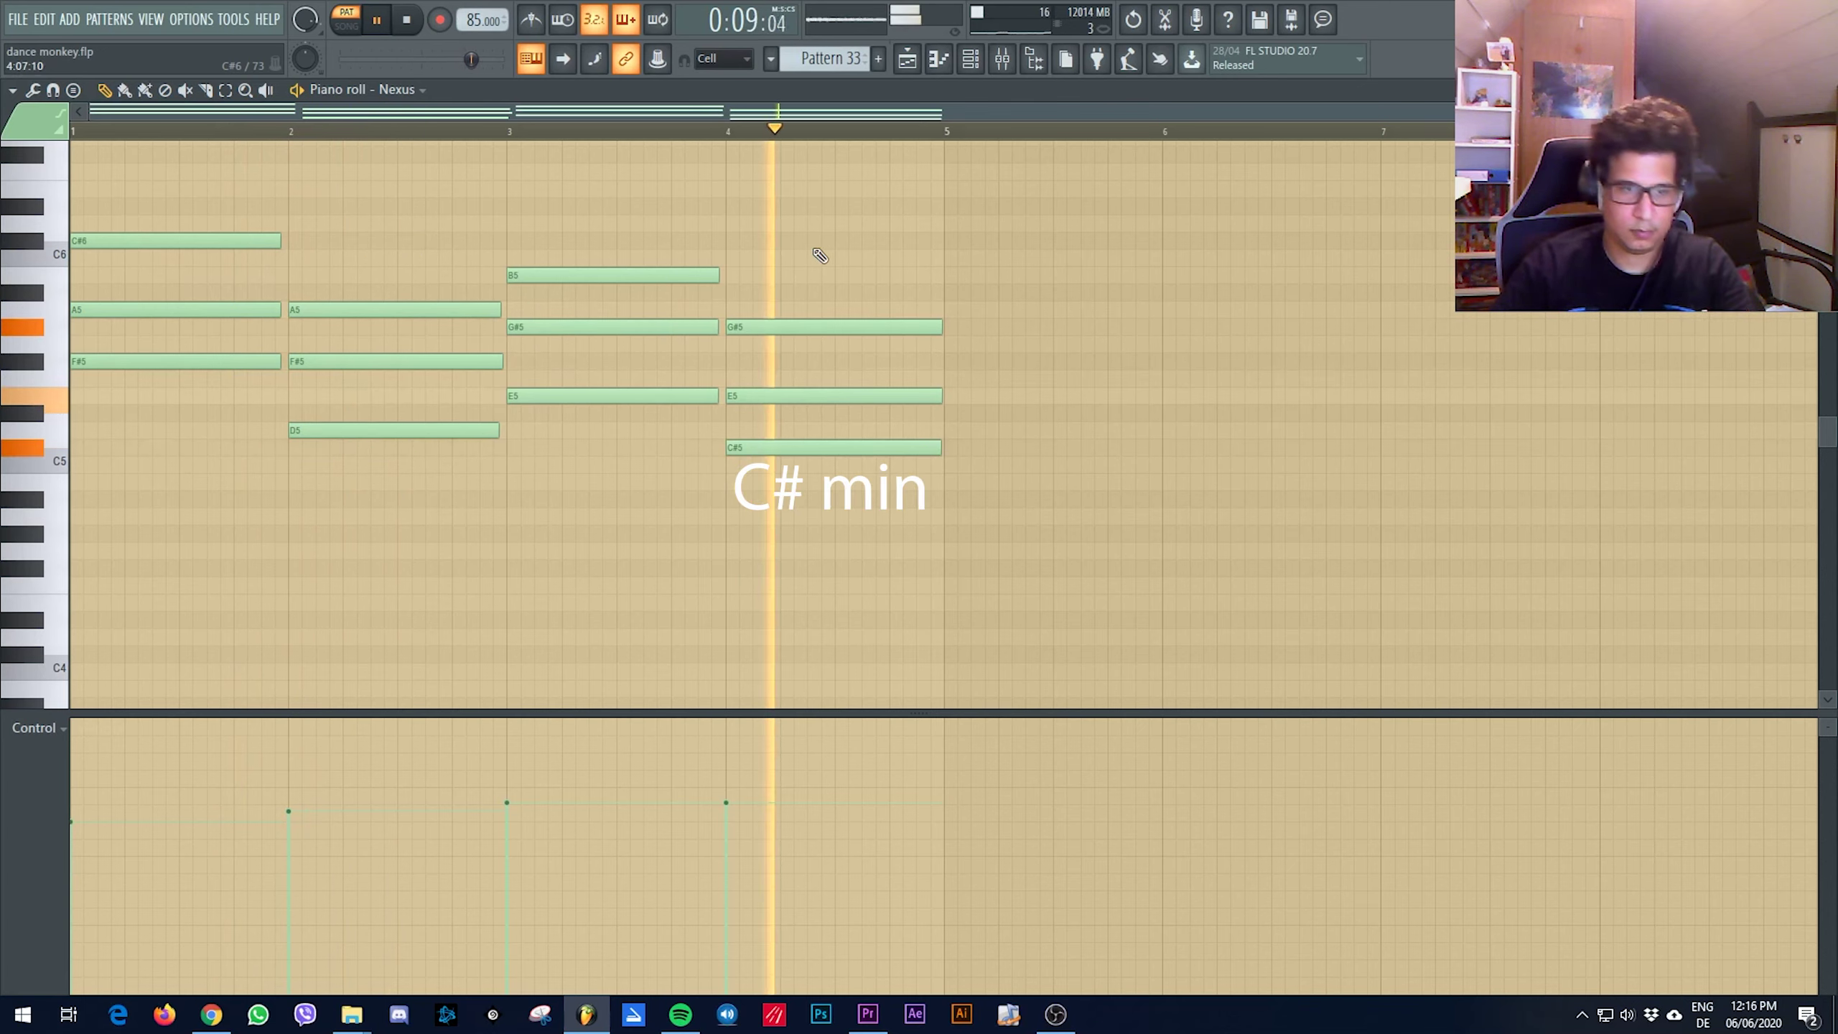
key("space")
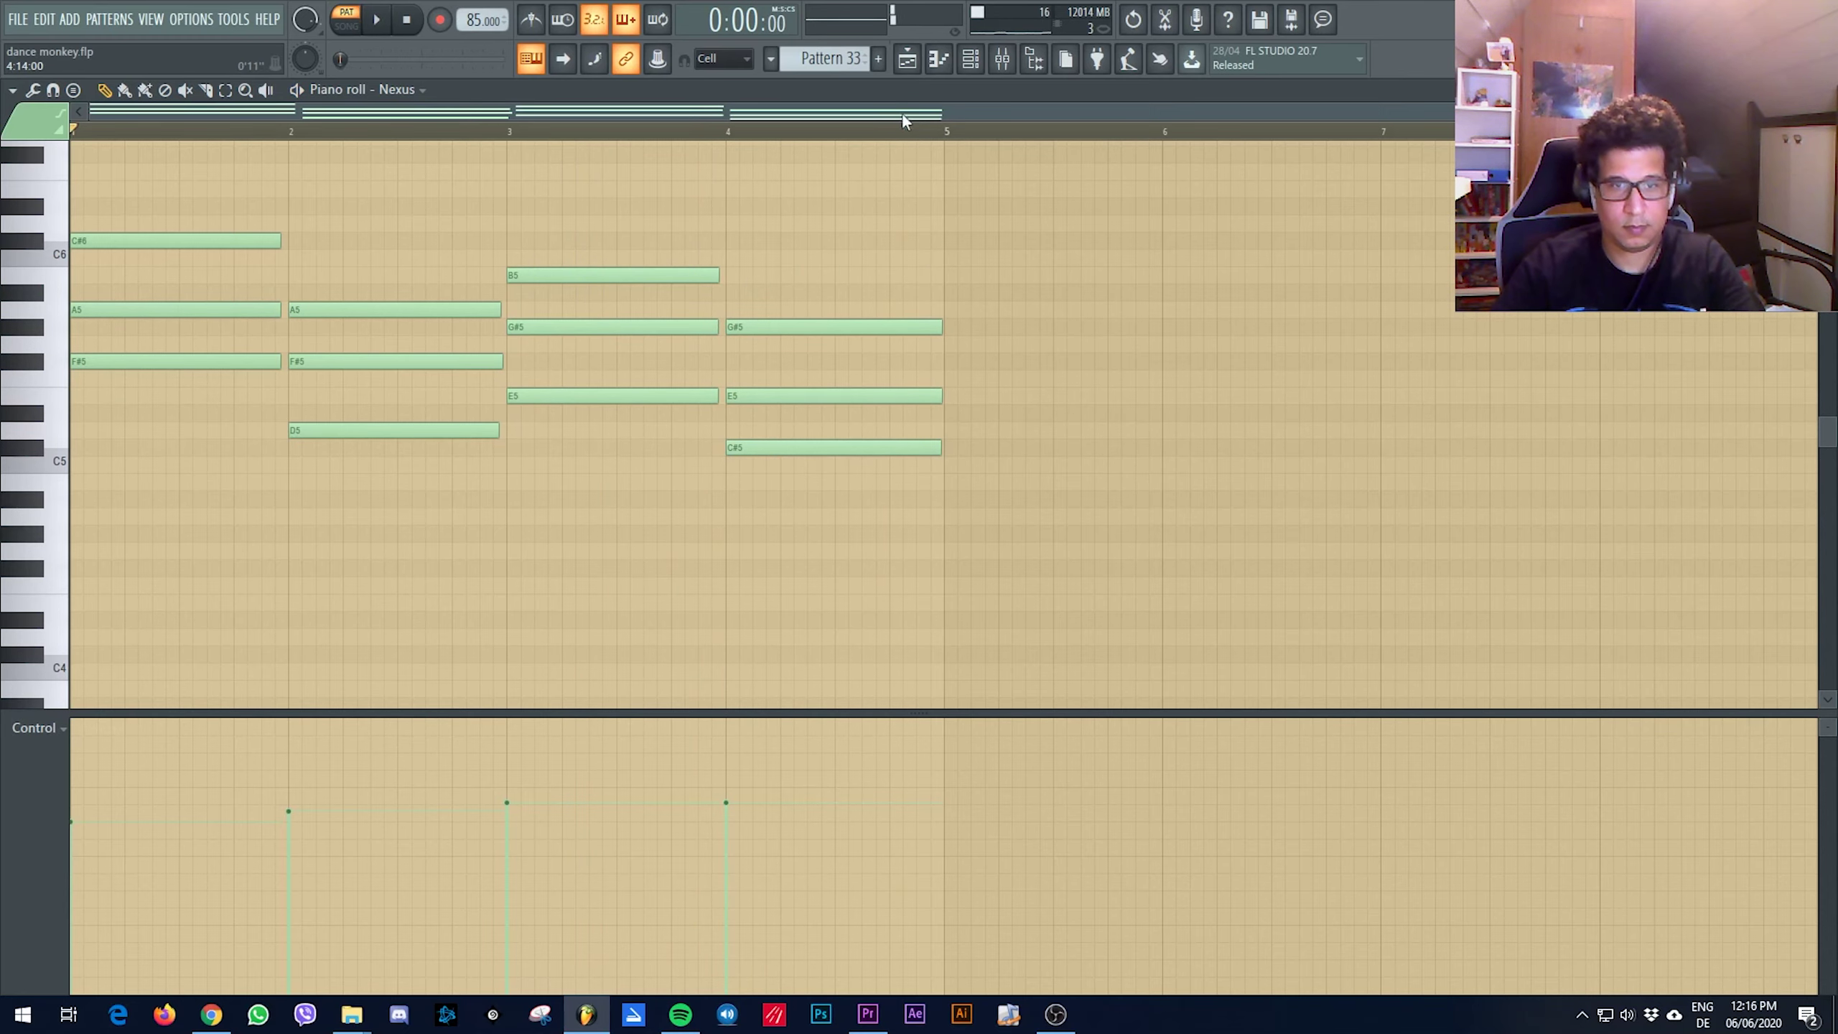
left_click(907, 59)
Open the Leg Strings #2 clip's notes, play its chords and bass octave, and return to the playlist
scroll(402, 415, "up", 4)
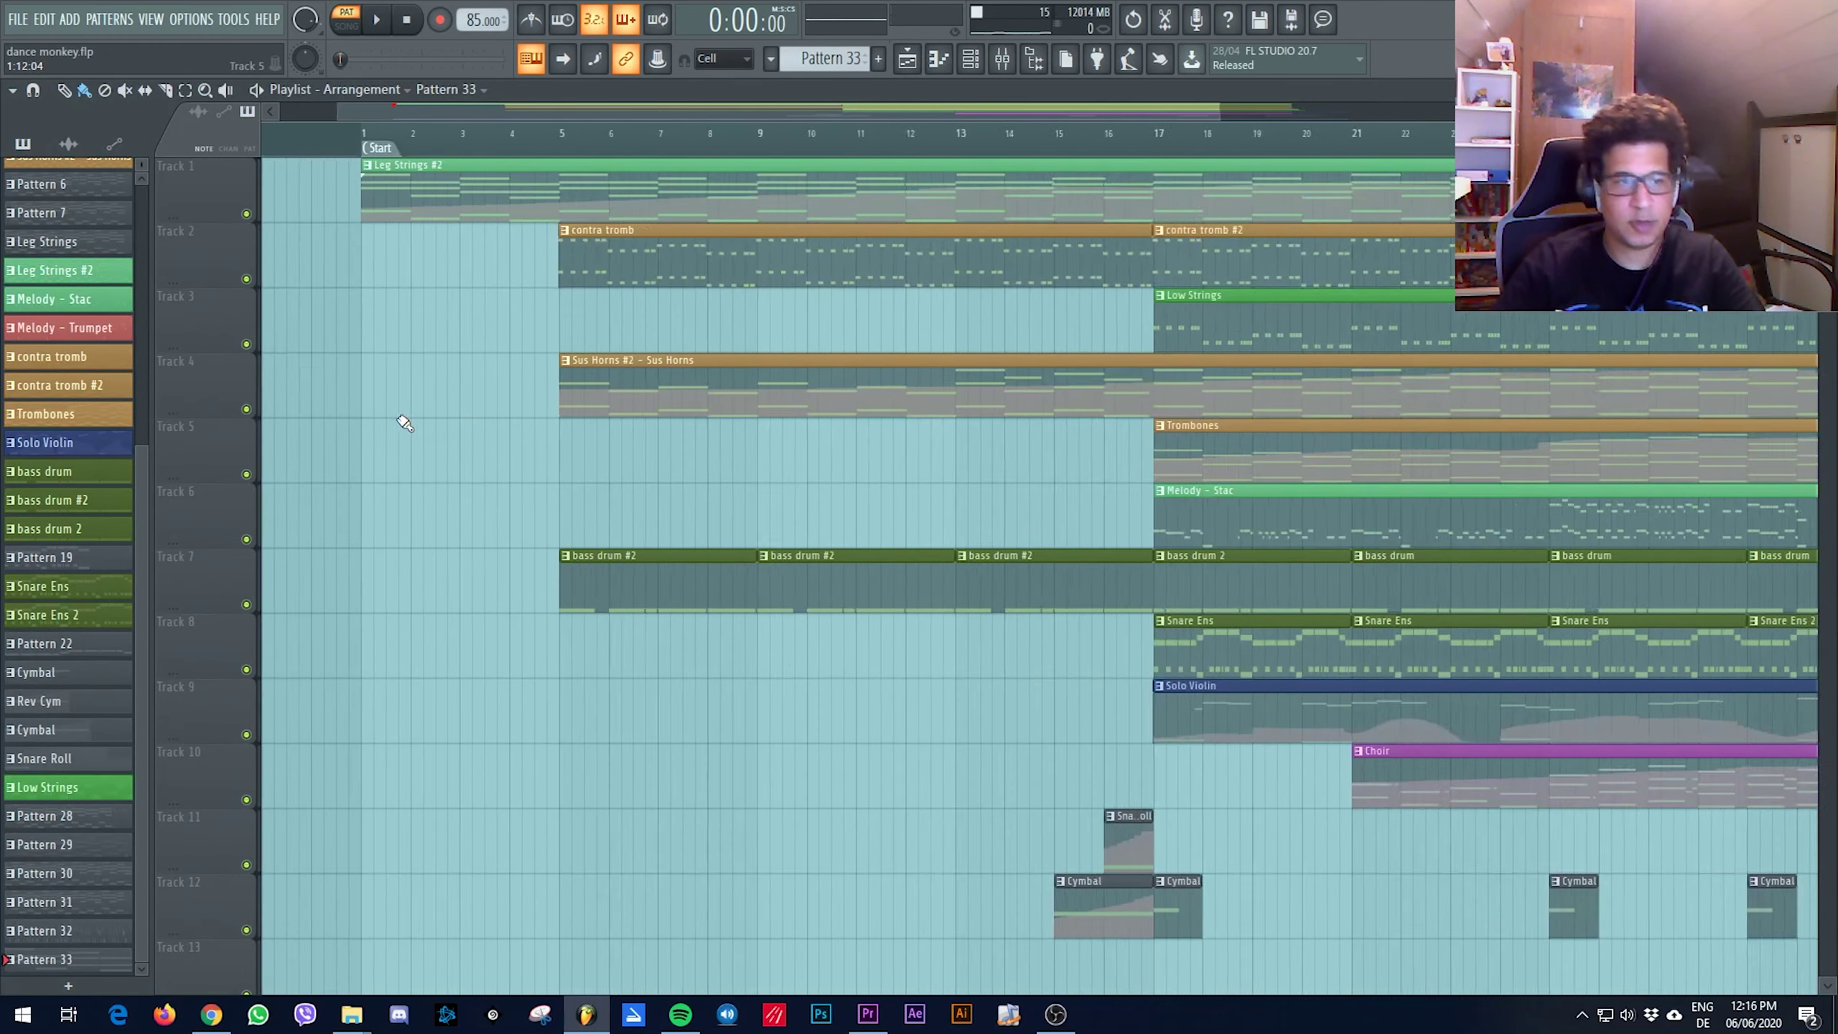
left_click(415, 182)
double_click(415, 182)
key("space")
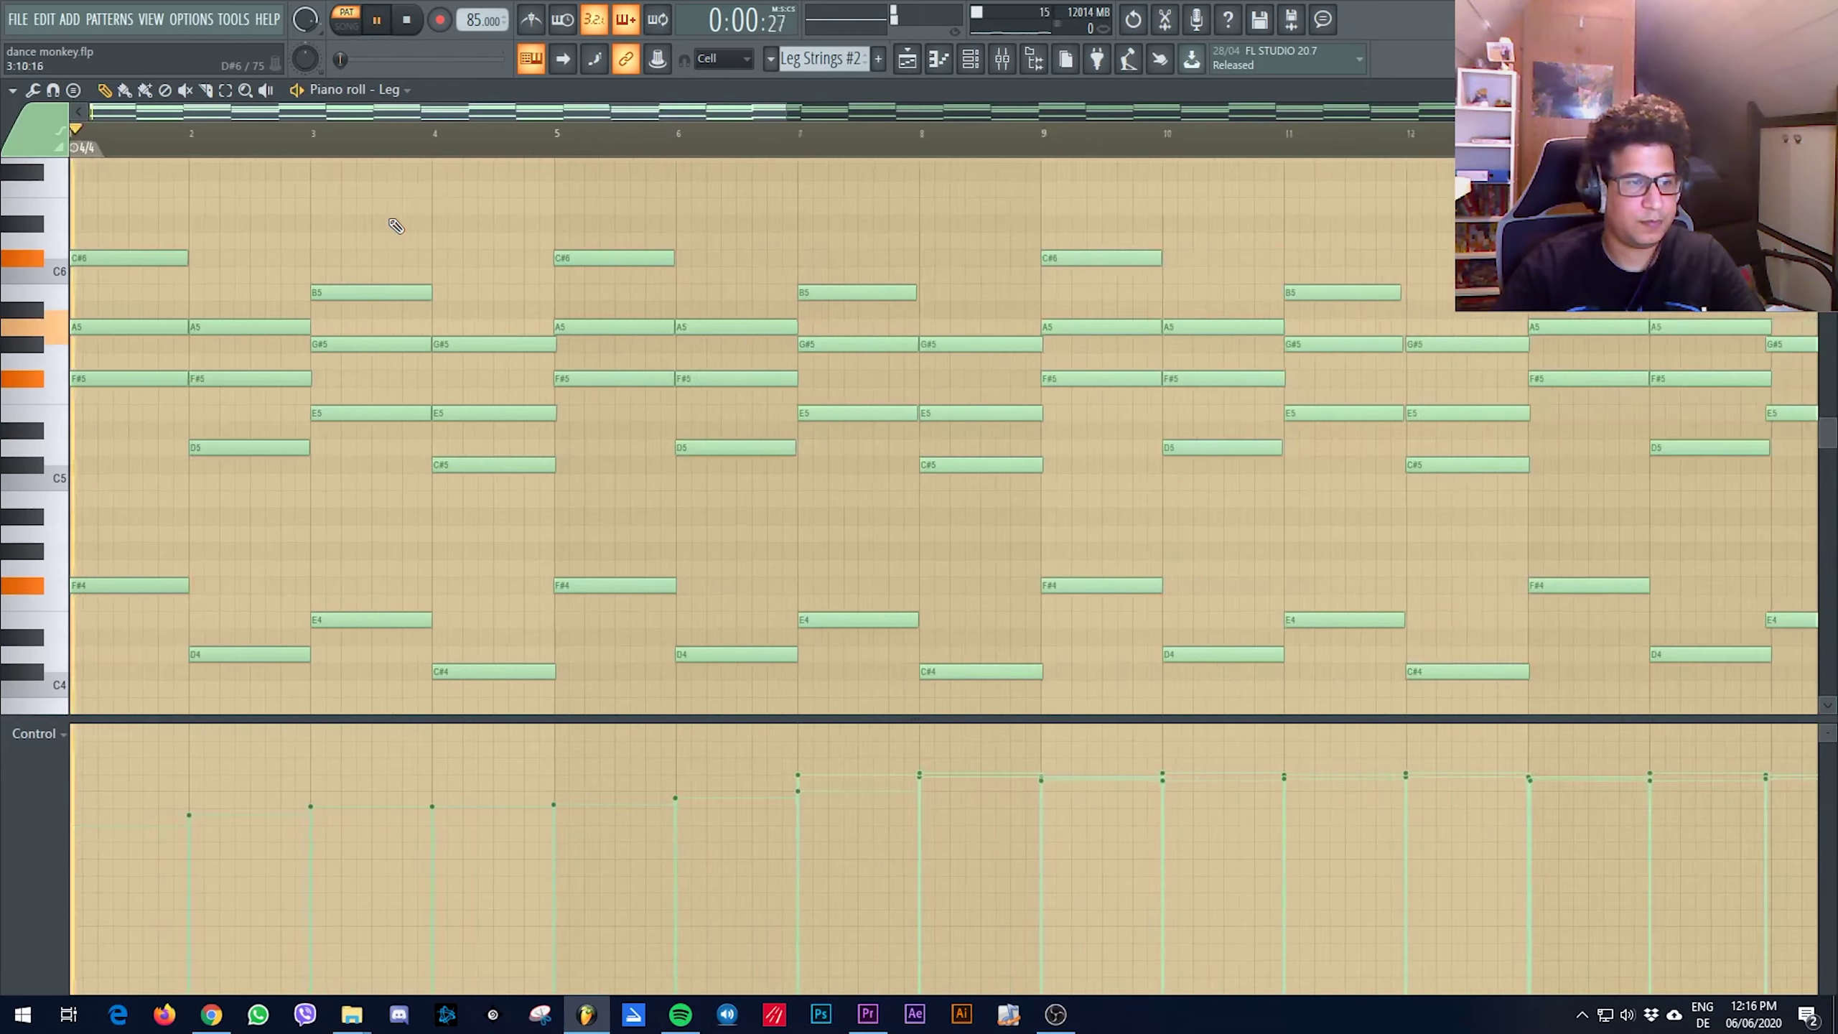
scroll(136, 264, "up", 2)
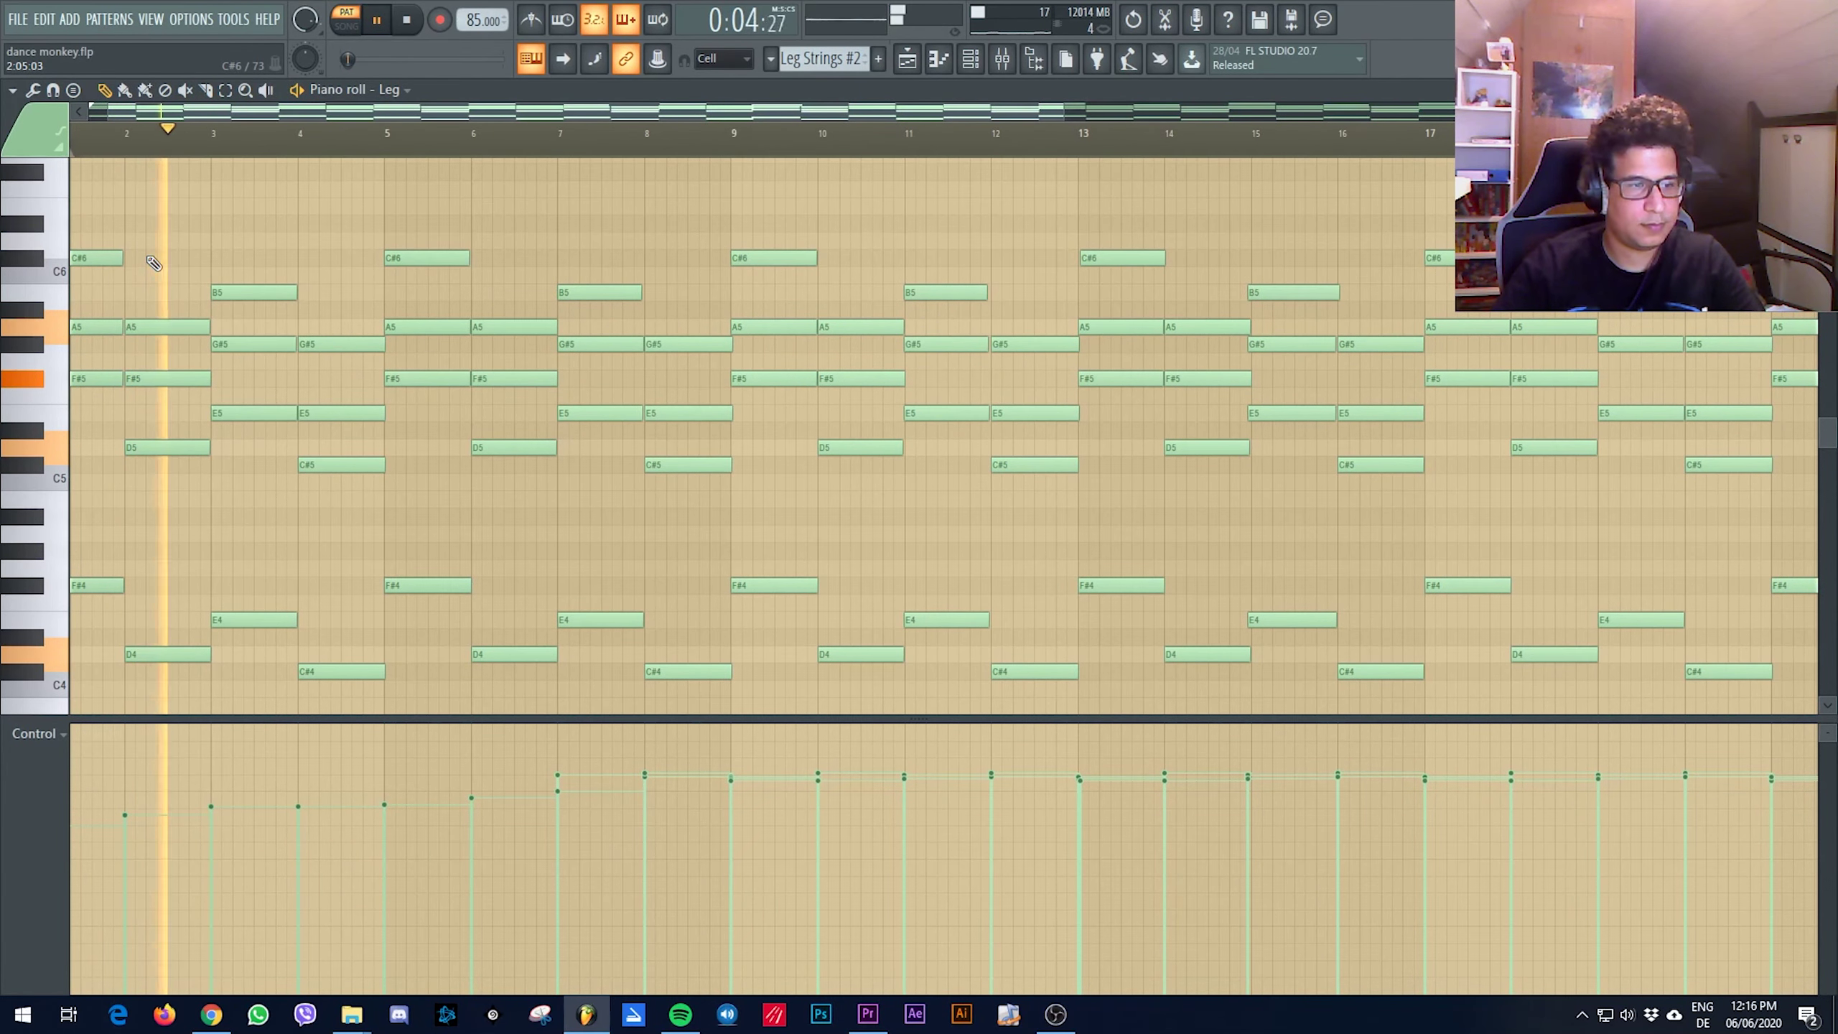
scroll(295, 227, "down", 1)
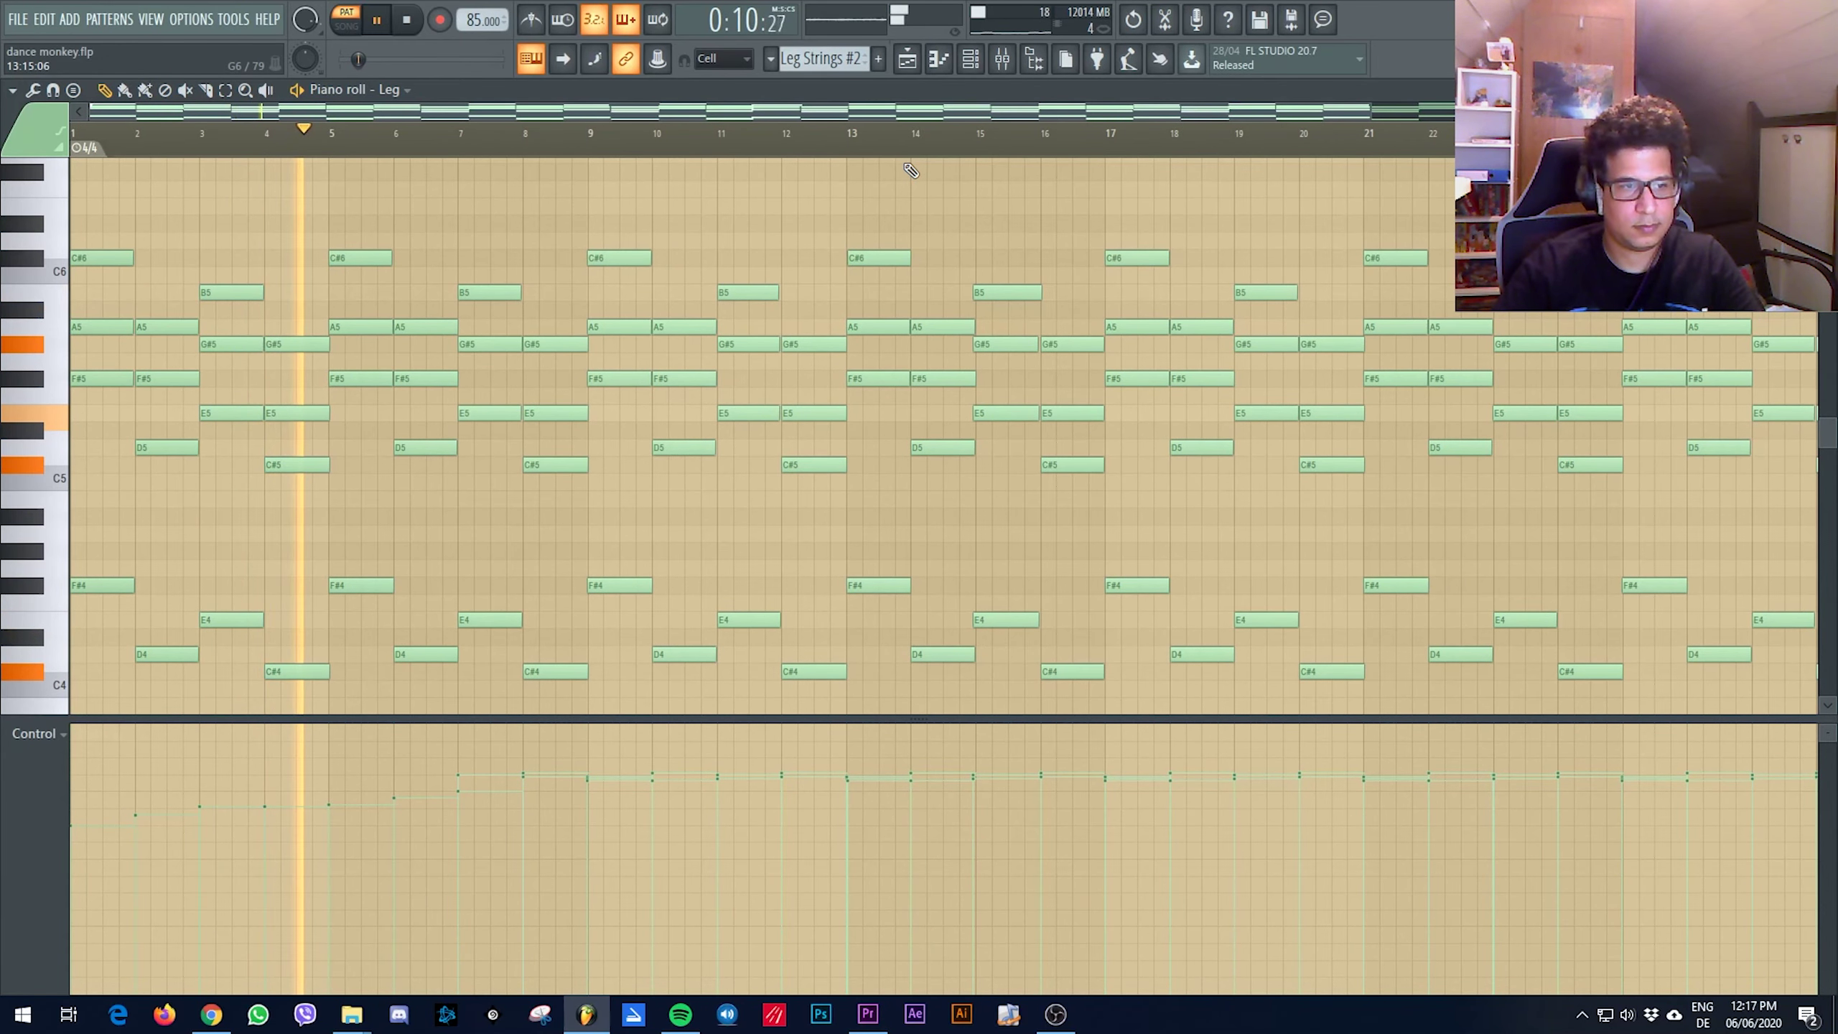
key("space")
left_click(908, 63)
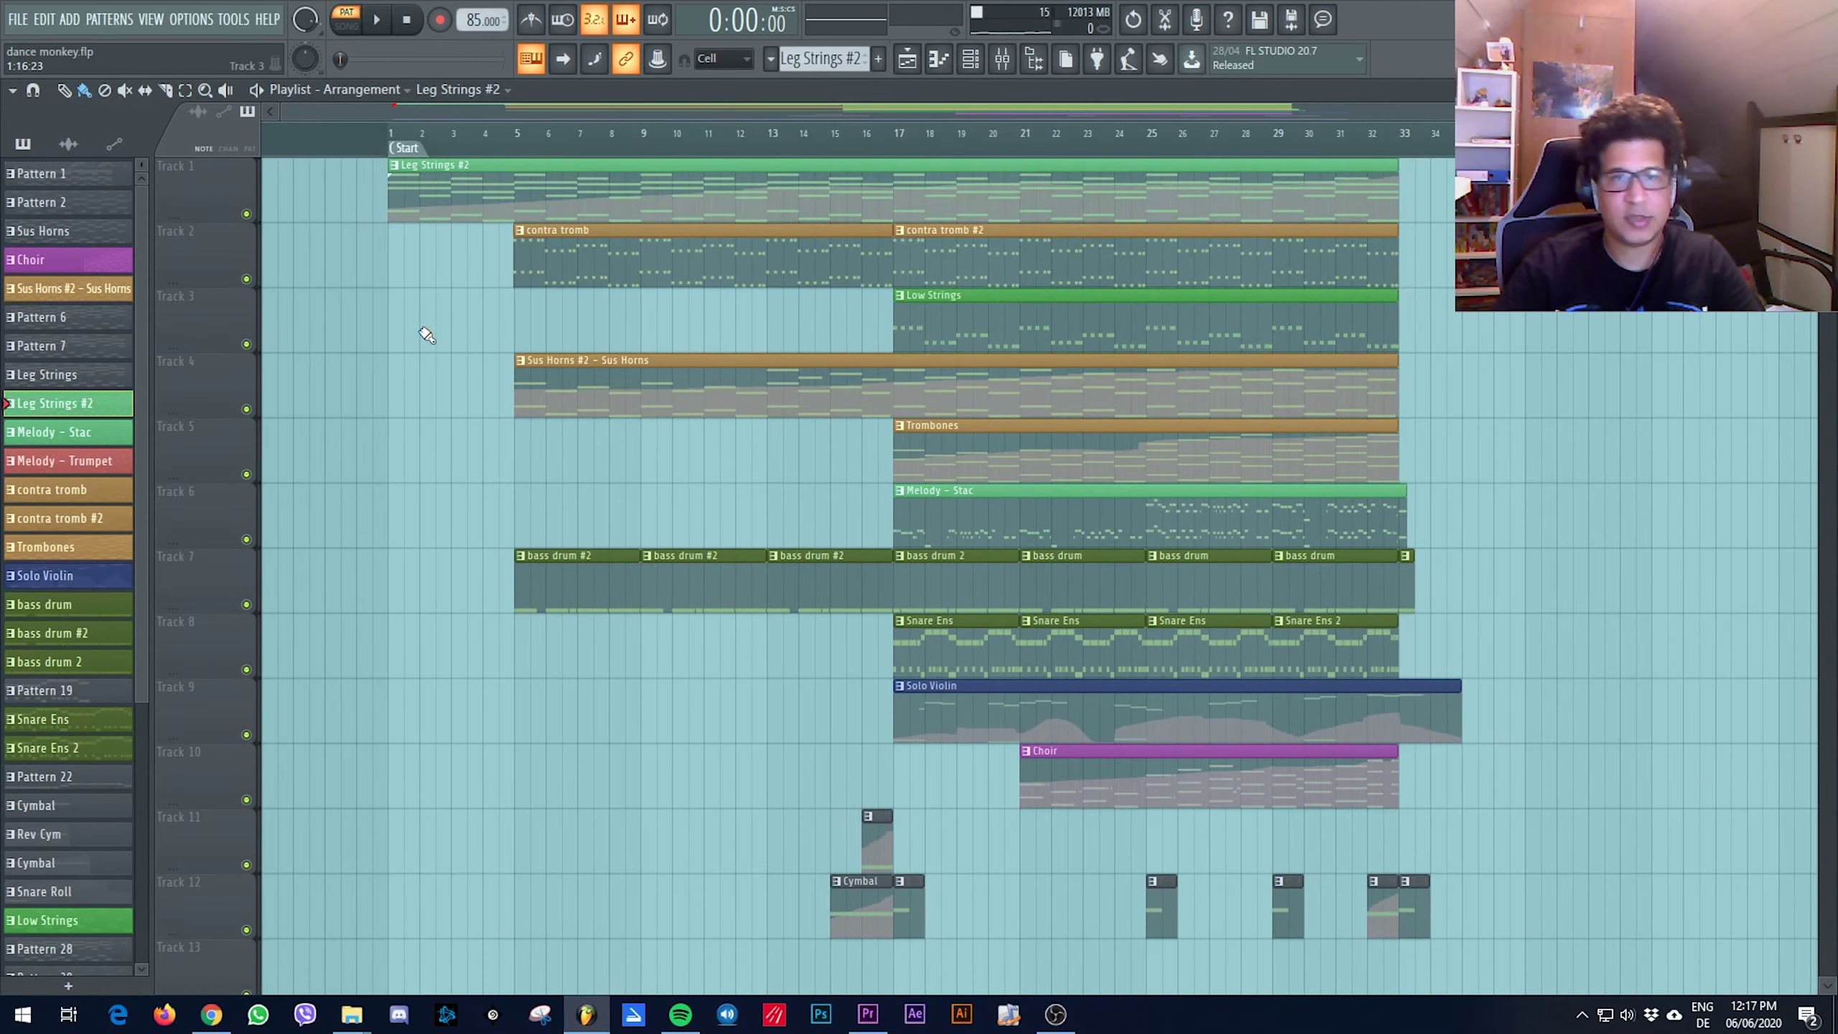
Open the Sus Horns #2 clip's notes, play its opening bars, and return to the playlist
scroll(413, 361, "up", 2)
double_click(658, 374)
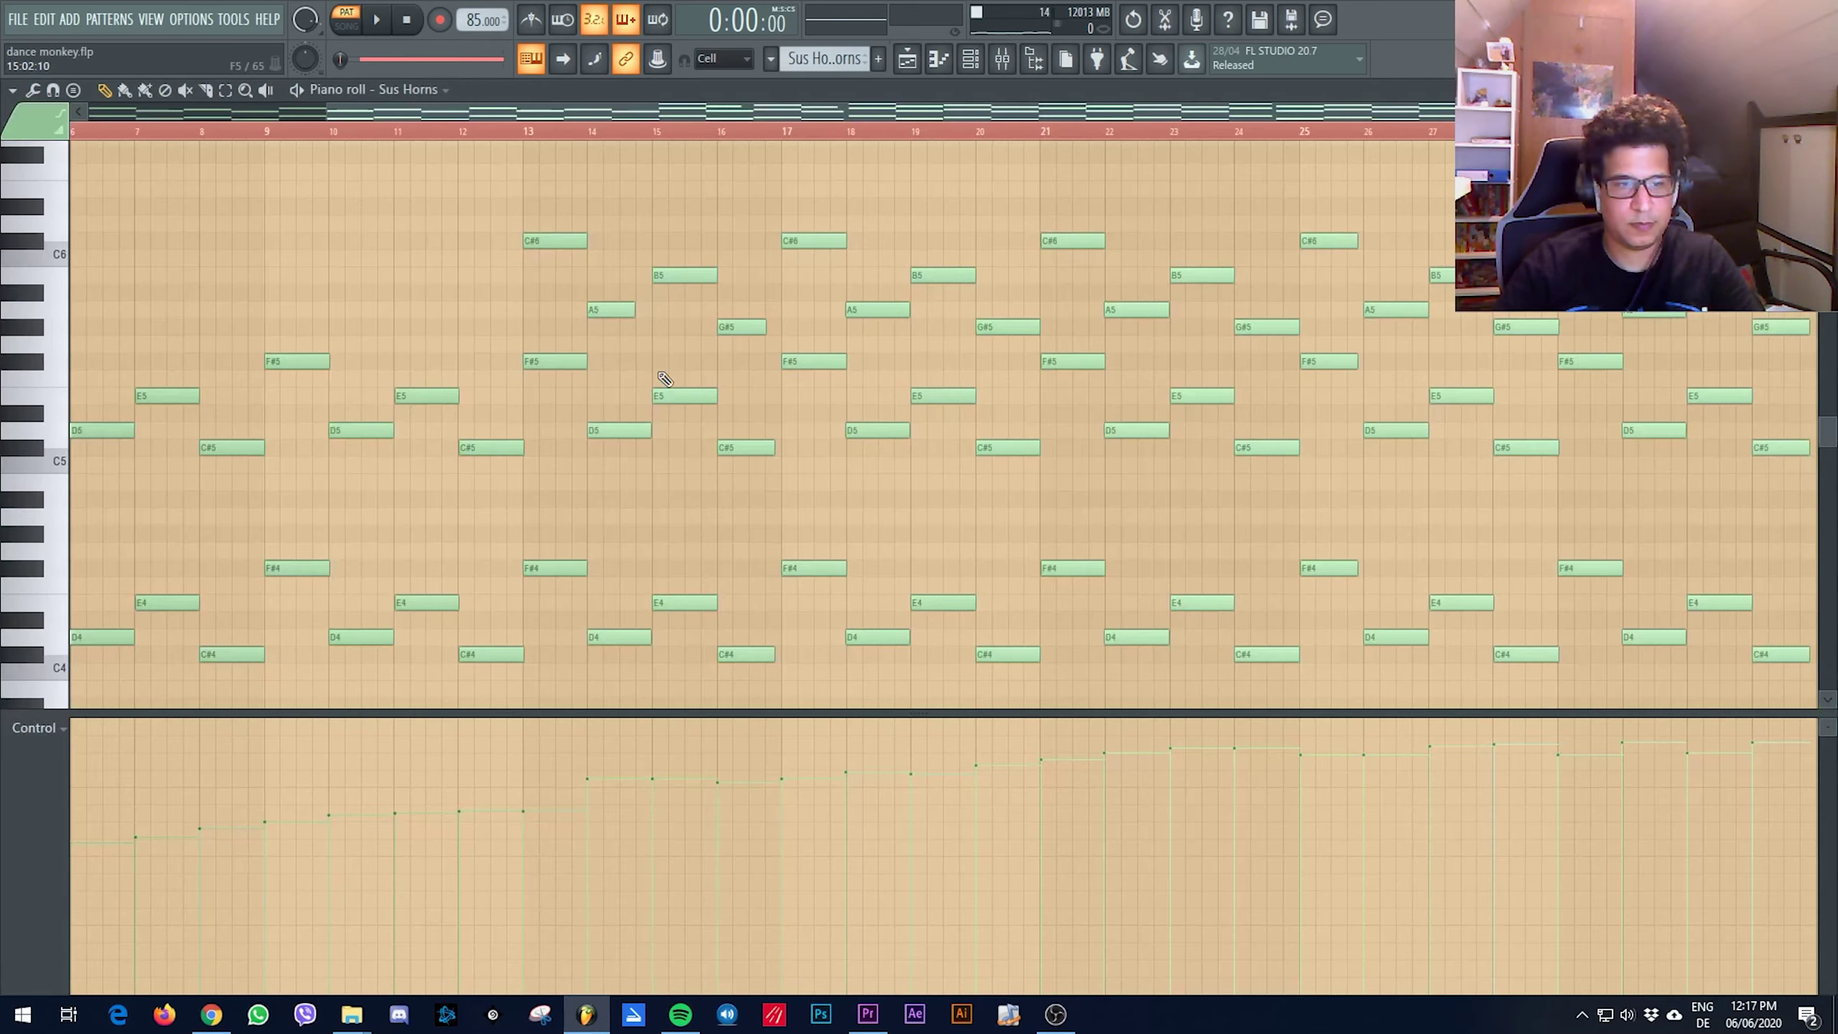
scroll(660, 377, "down", 2)
scroll(408, 399, "down", 1)
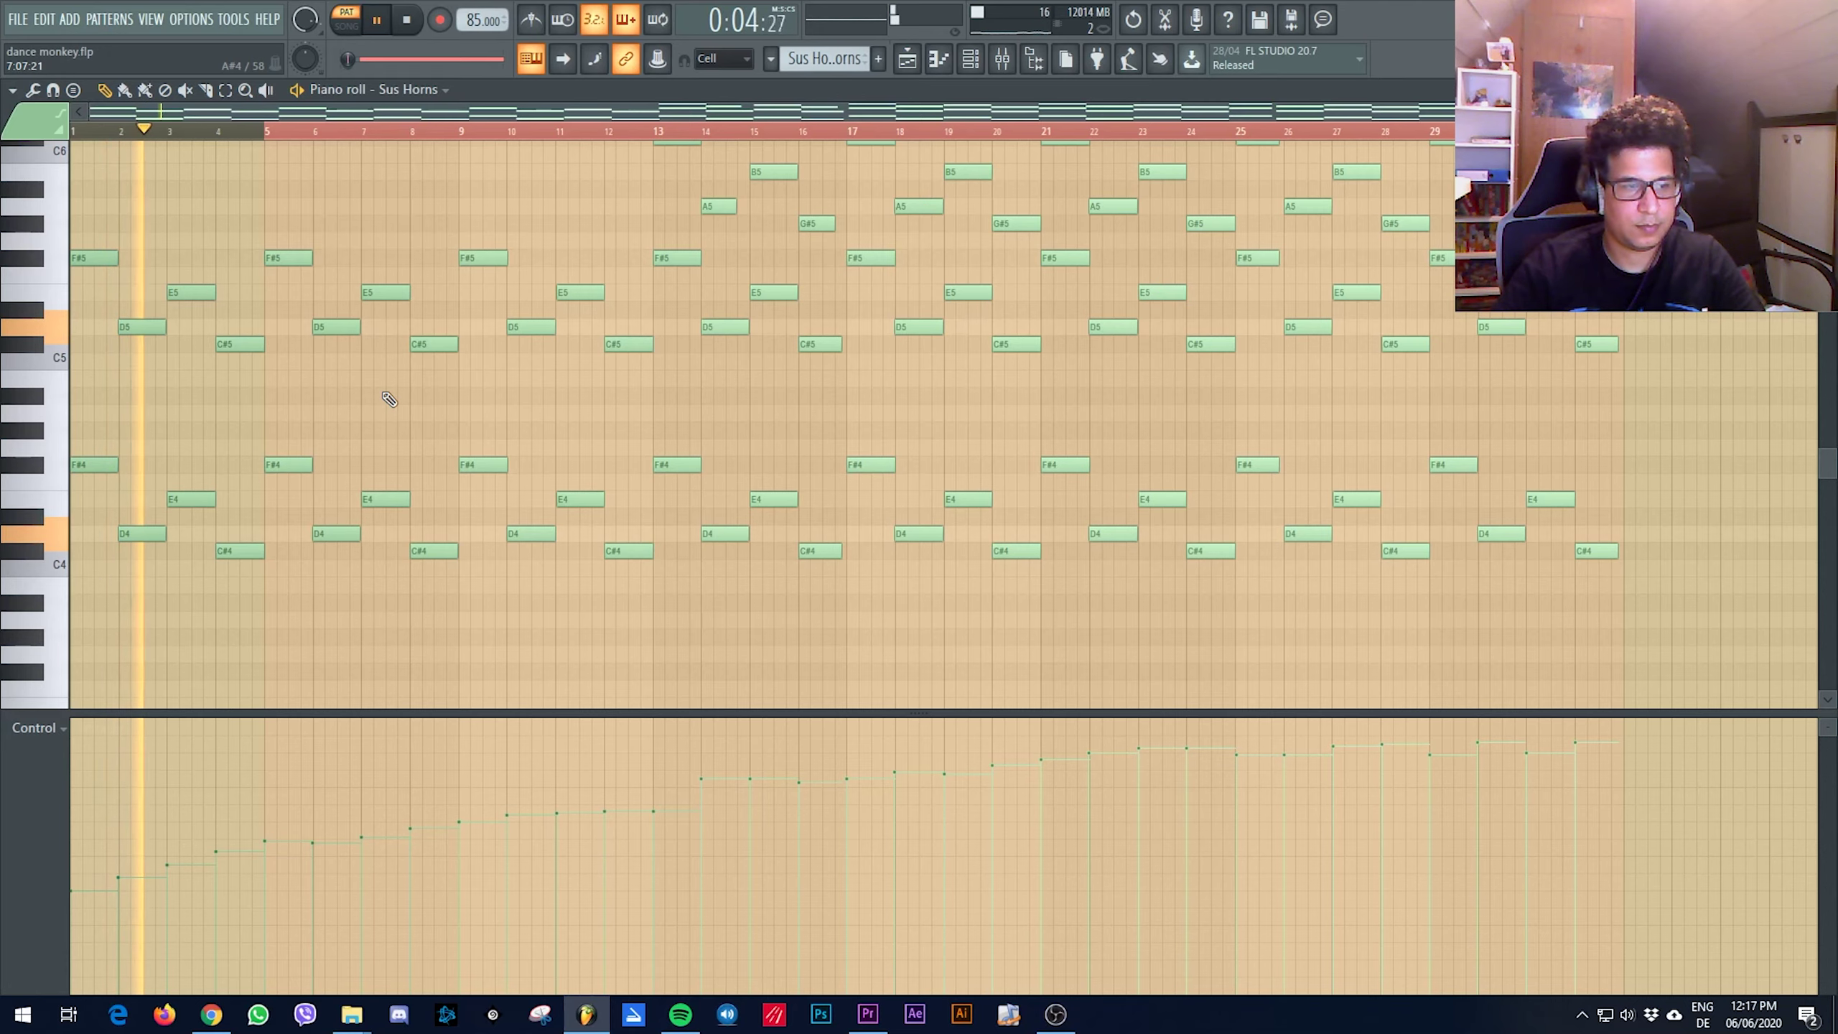
scroll(257, 400, "up", 3)
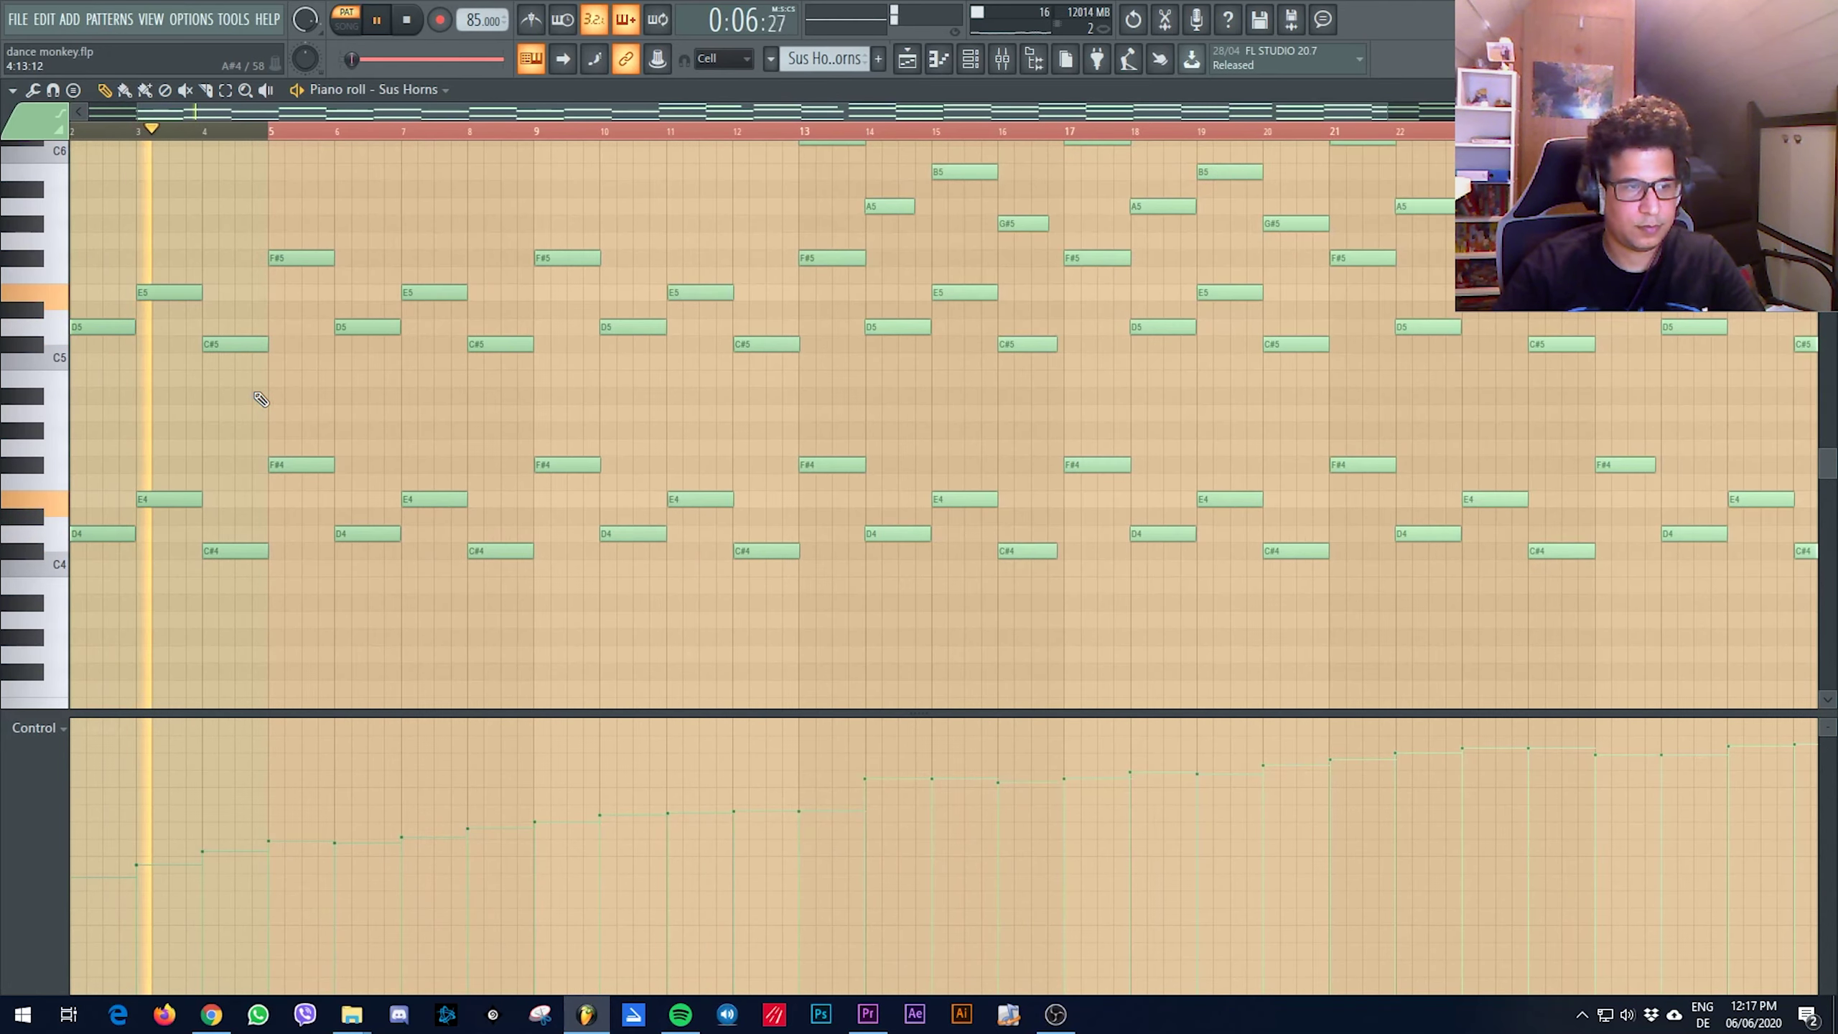
scroll(260, 399, "down", 3)
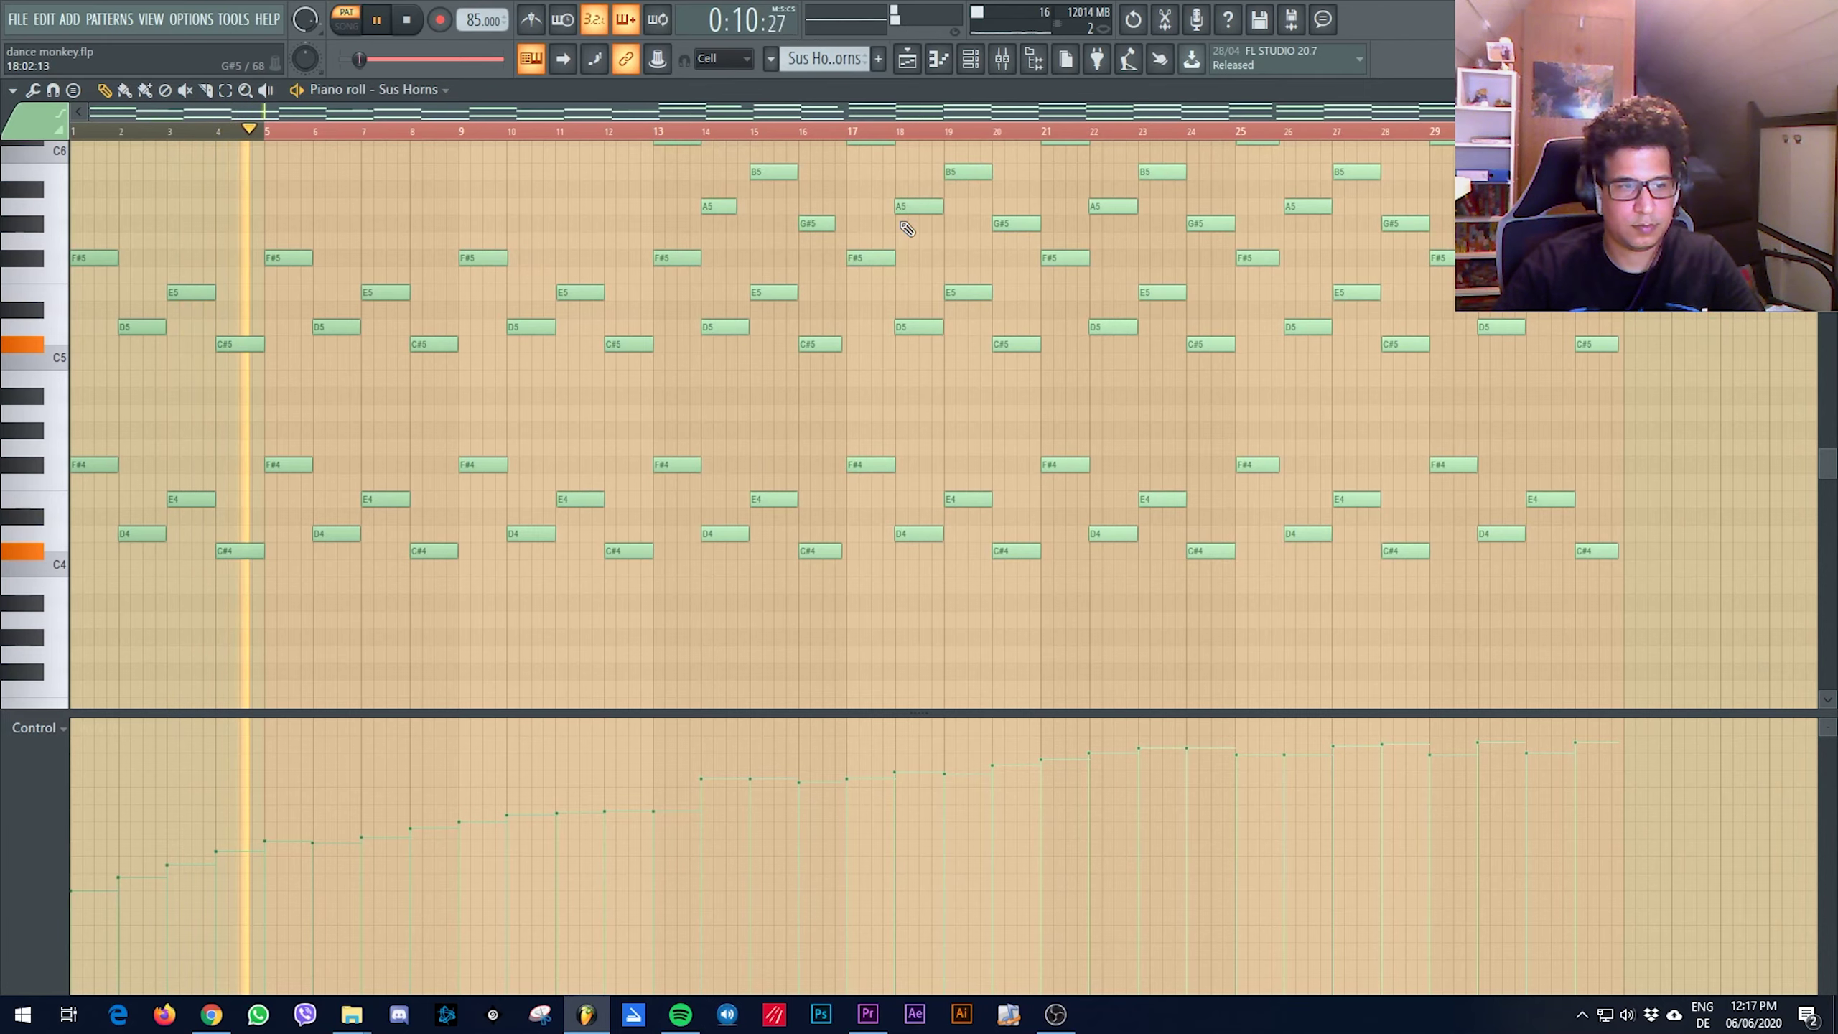
key("space")
left_click(909, 61)
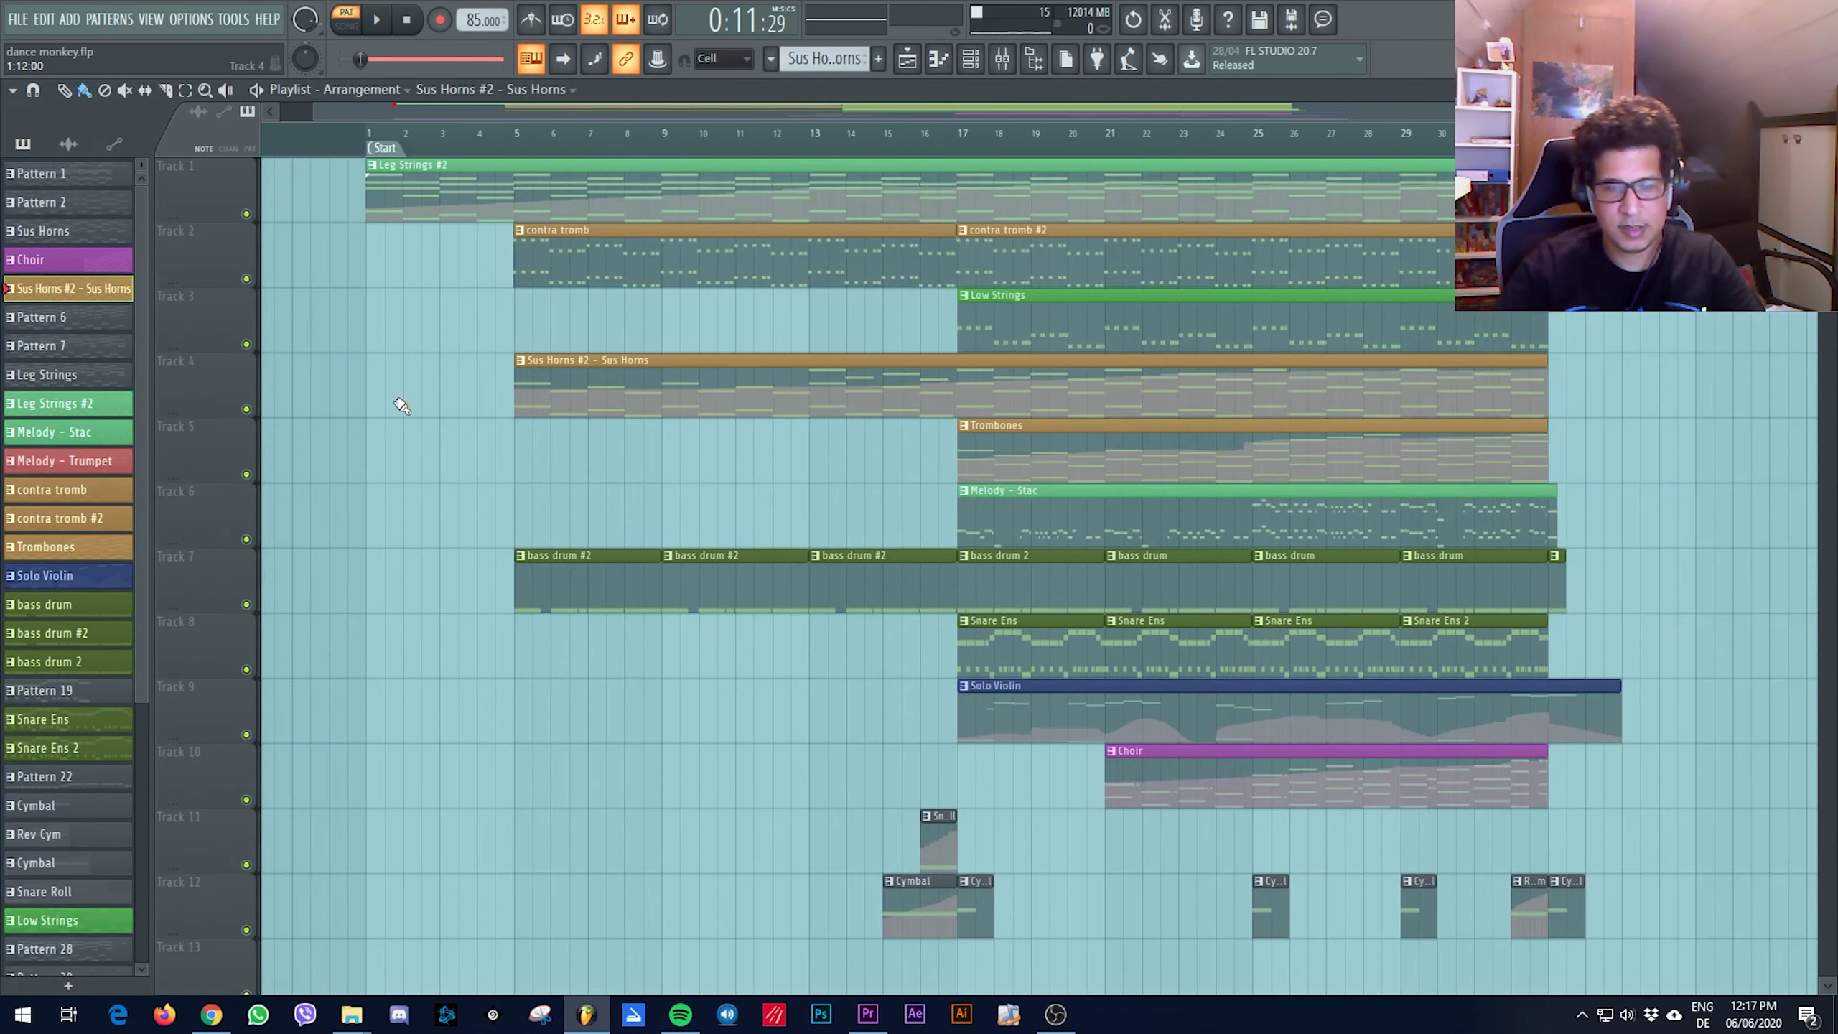
Open the Trombones clip's notes, play the part while examining its lower octaves, and return to the playlist
double_click(943, 443)
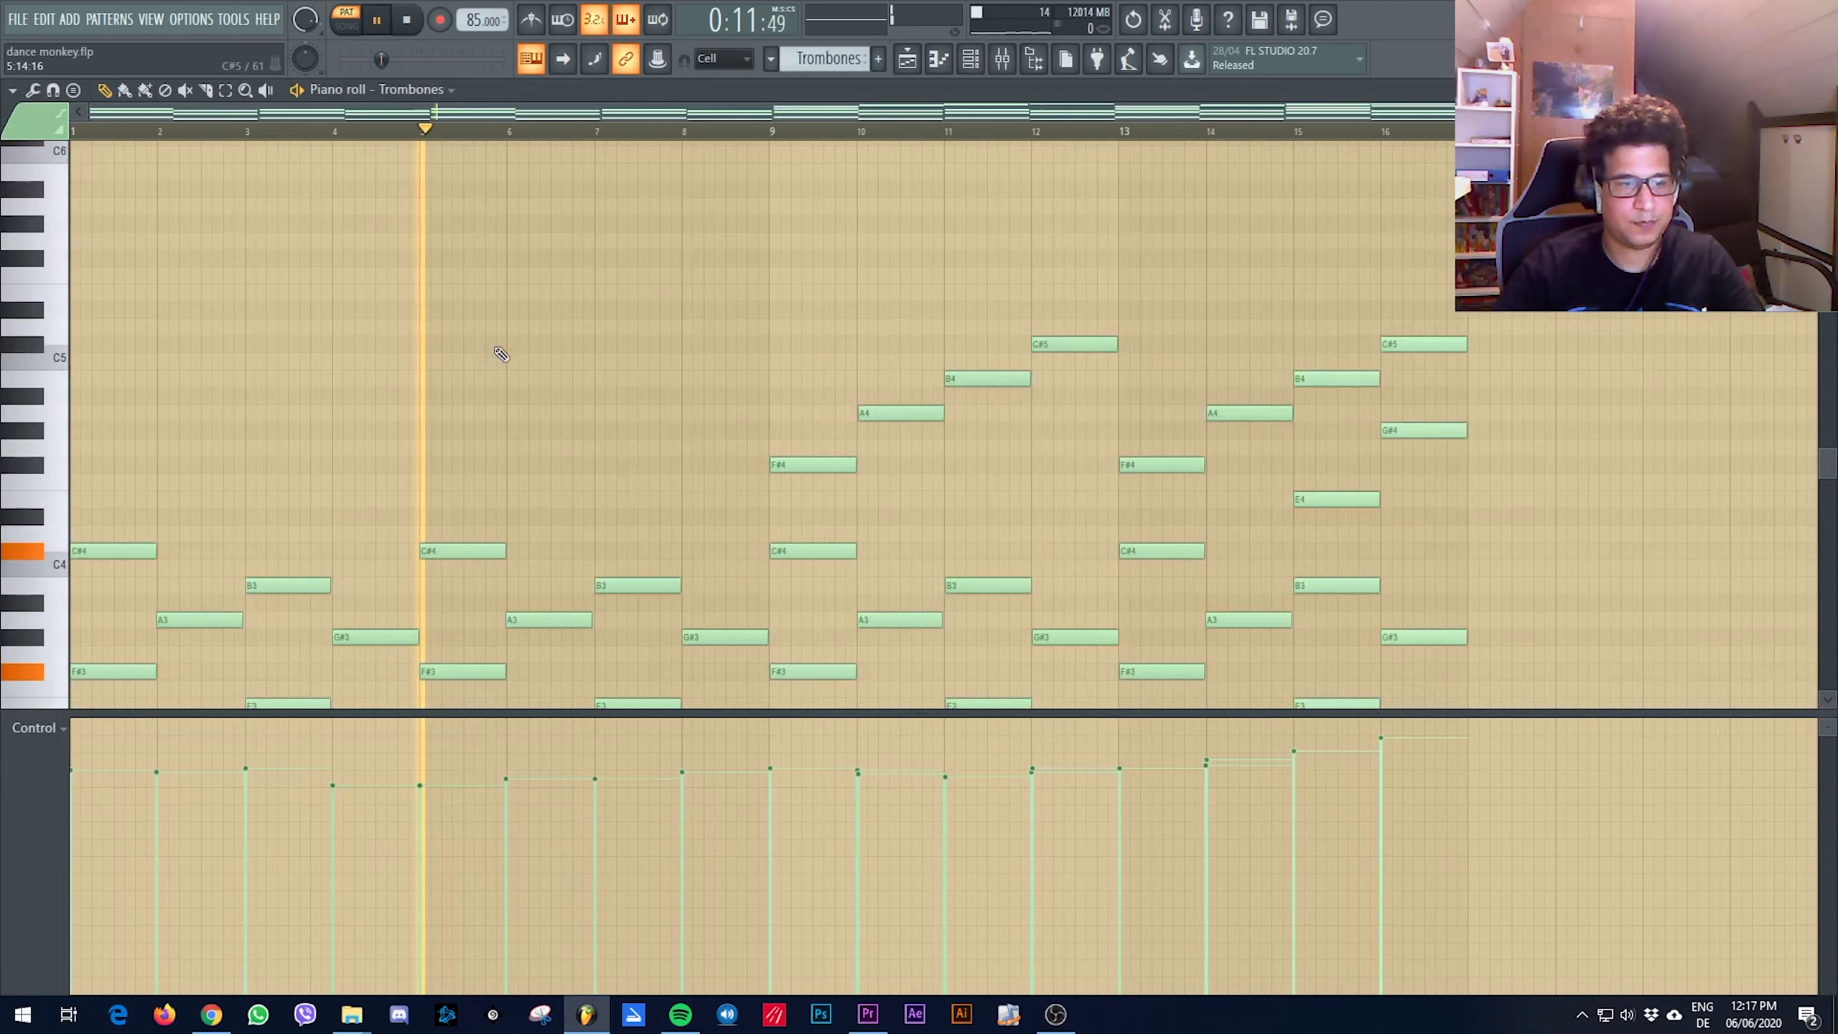
scroll(501, 354, "down", 6)
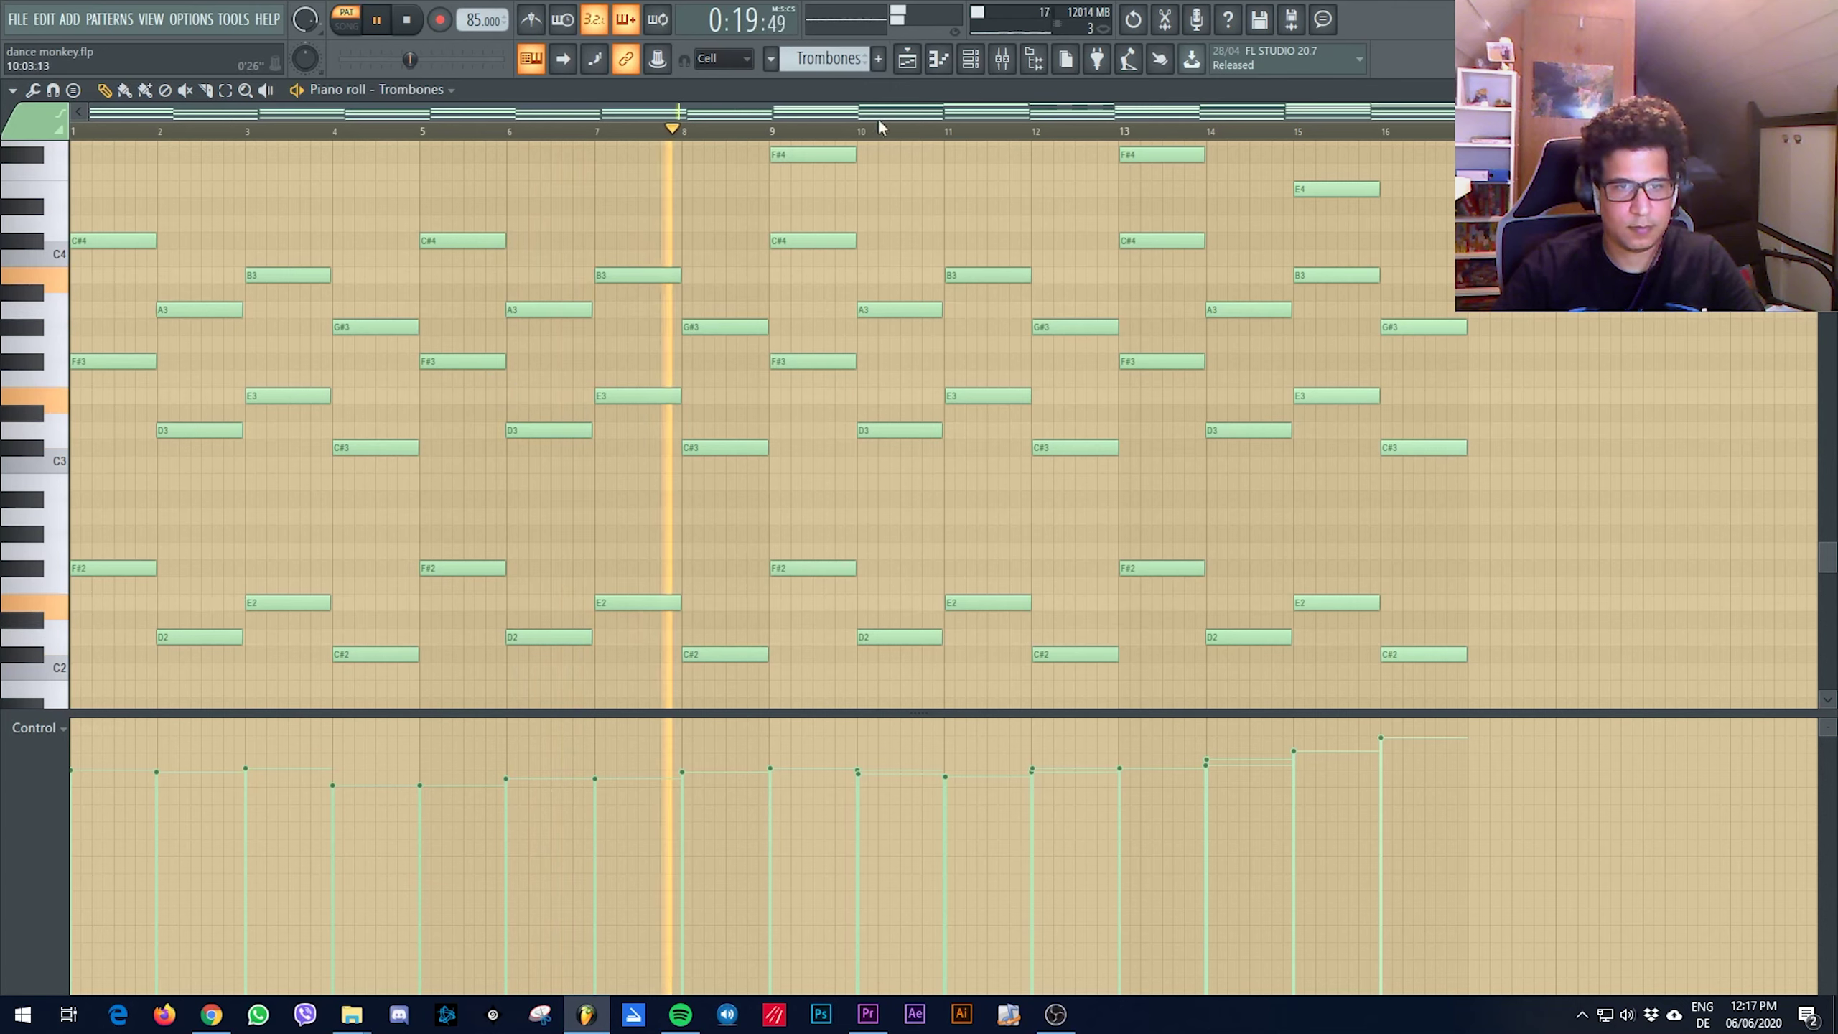
key("space")
left_click(907, 60)
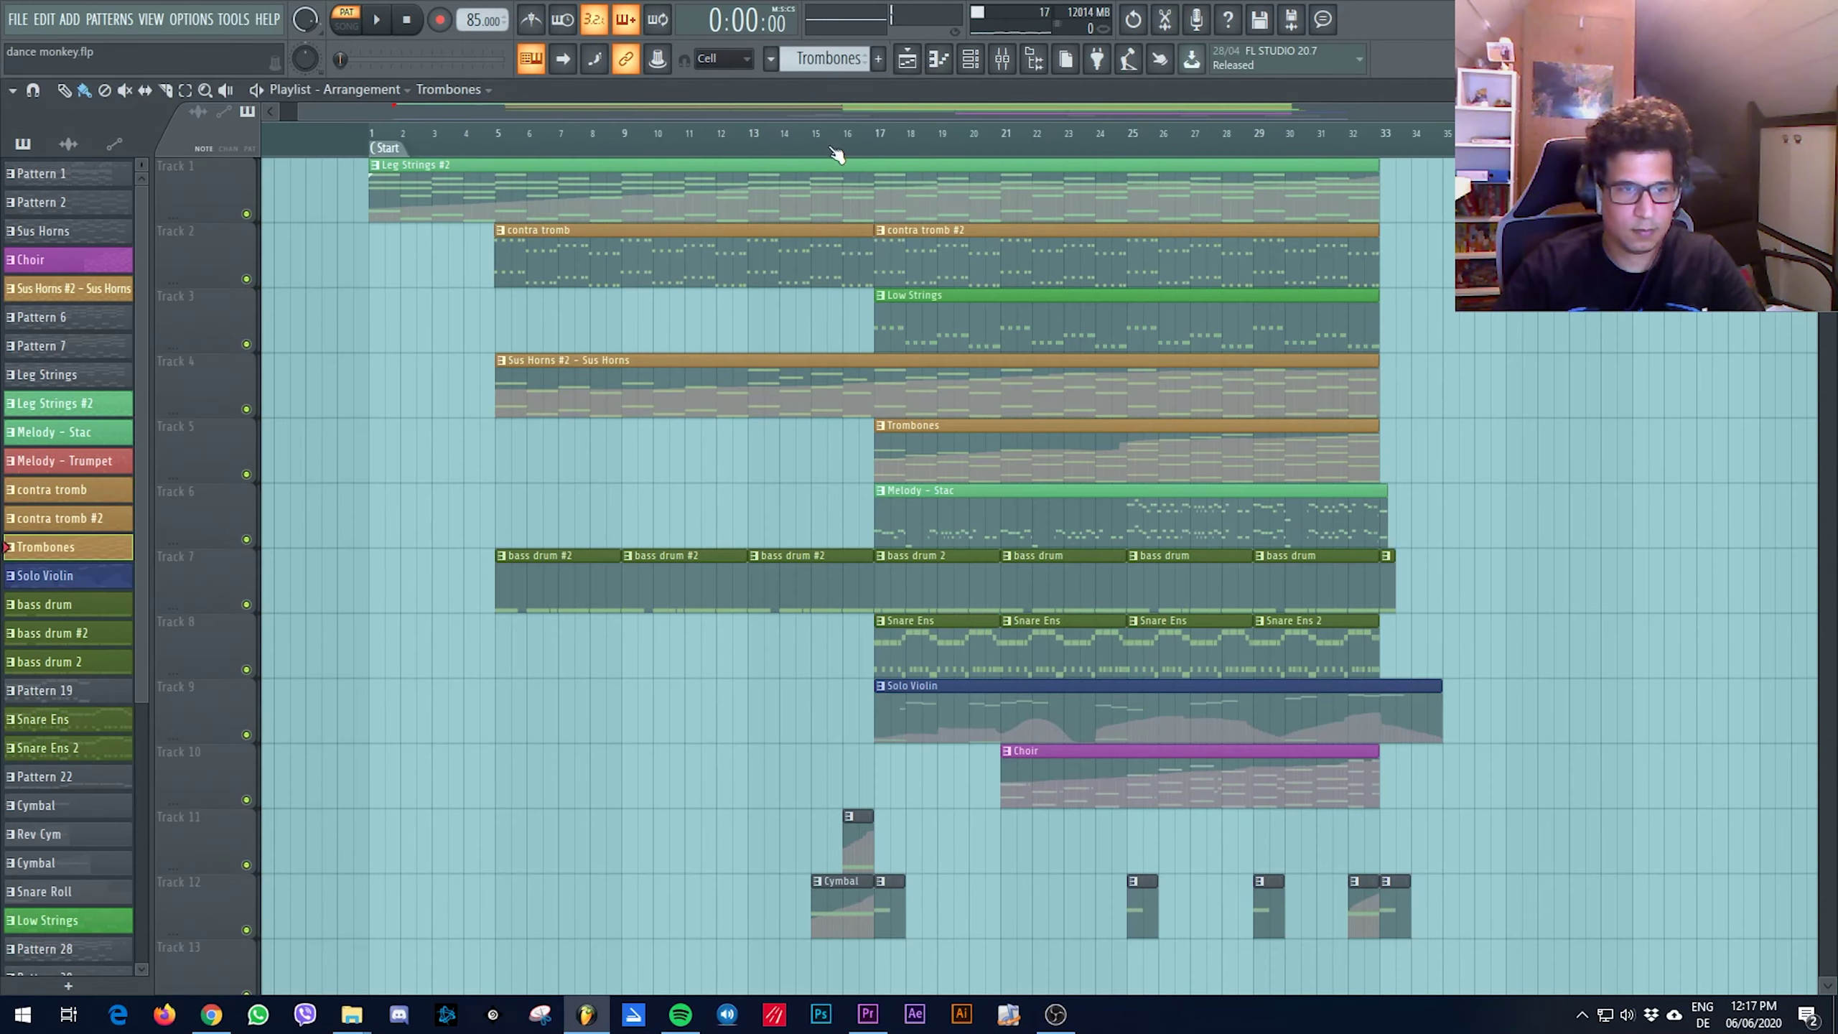
Open the first contra tromb clip's notes, play its rhythmic pattern from the start, and return to the playlist
scroll(467, 355, "up", 4)
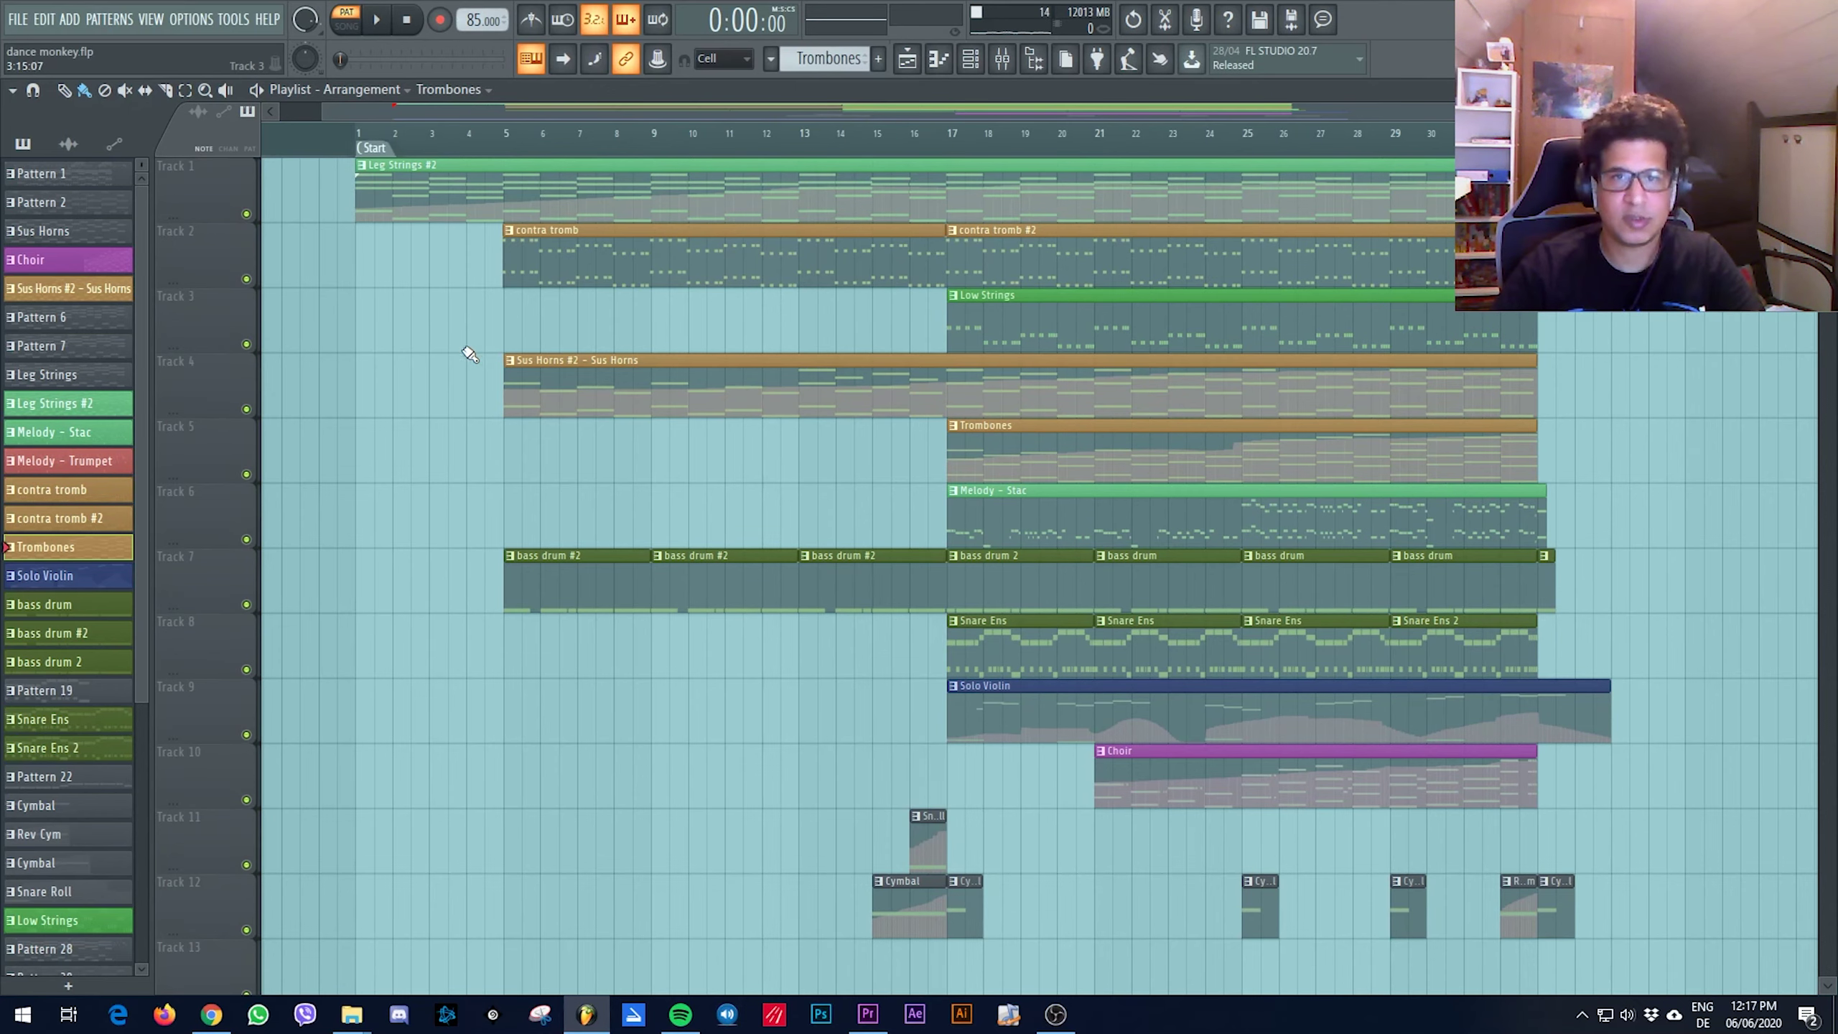
scroll(469, 357, "up", 2)
double_click(552, 272)
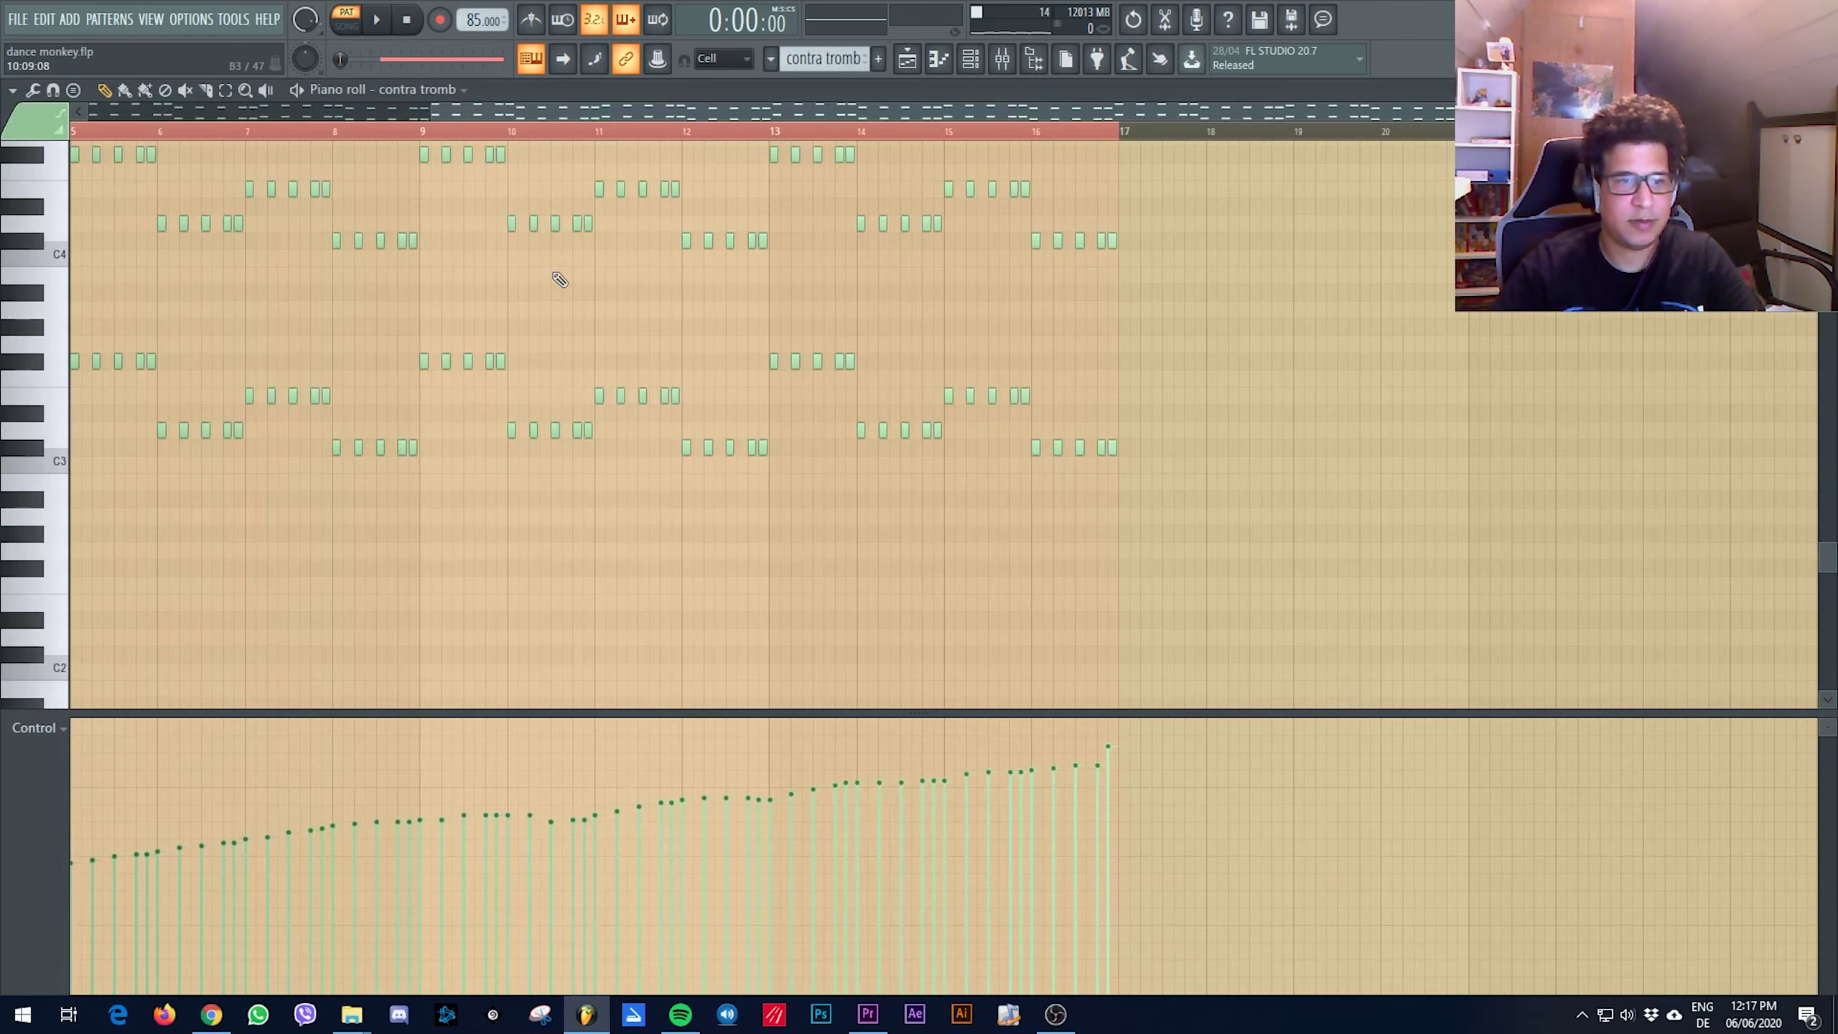
scroll(267, 322, "up", 4)
scroll(266, 319, "down", 2)
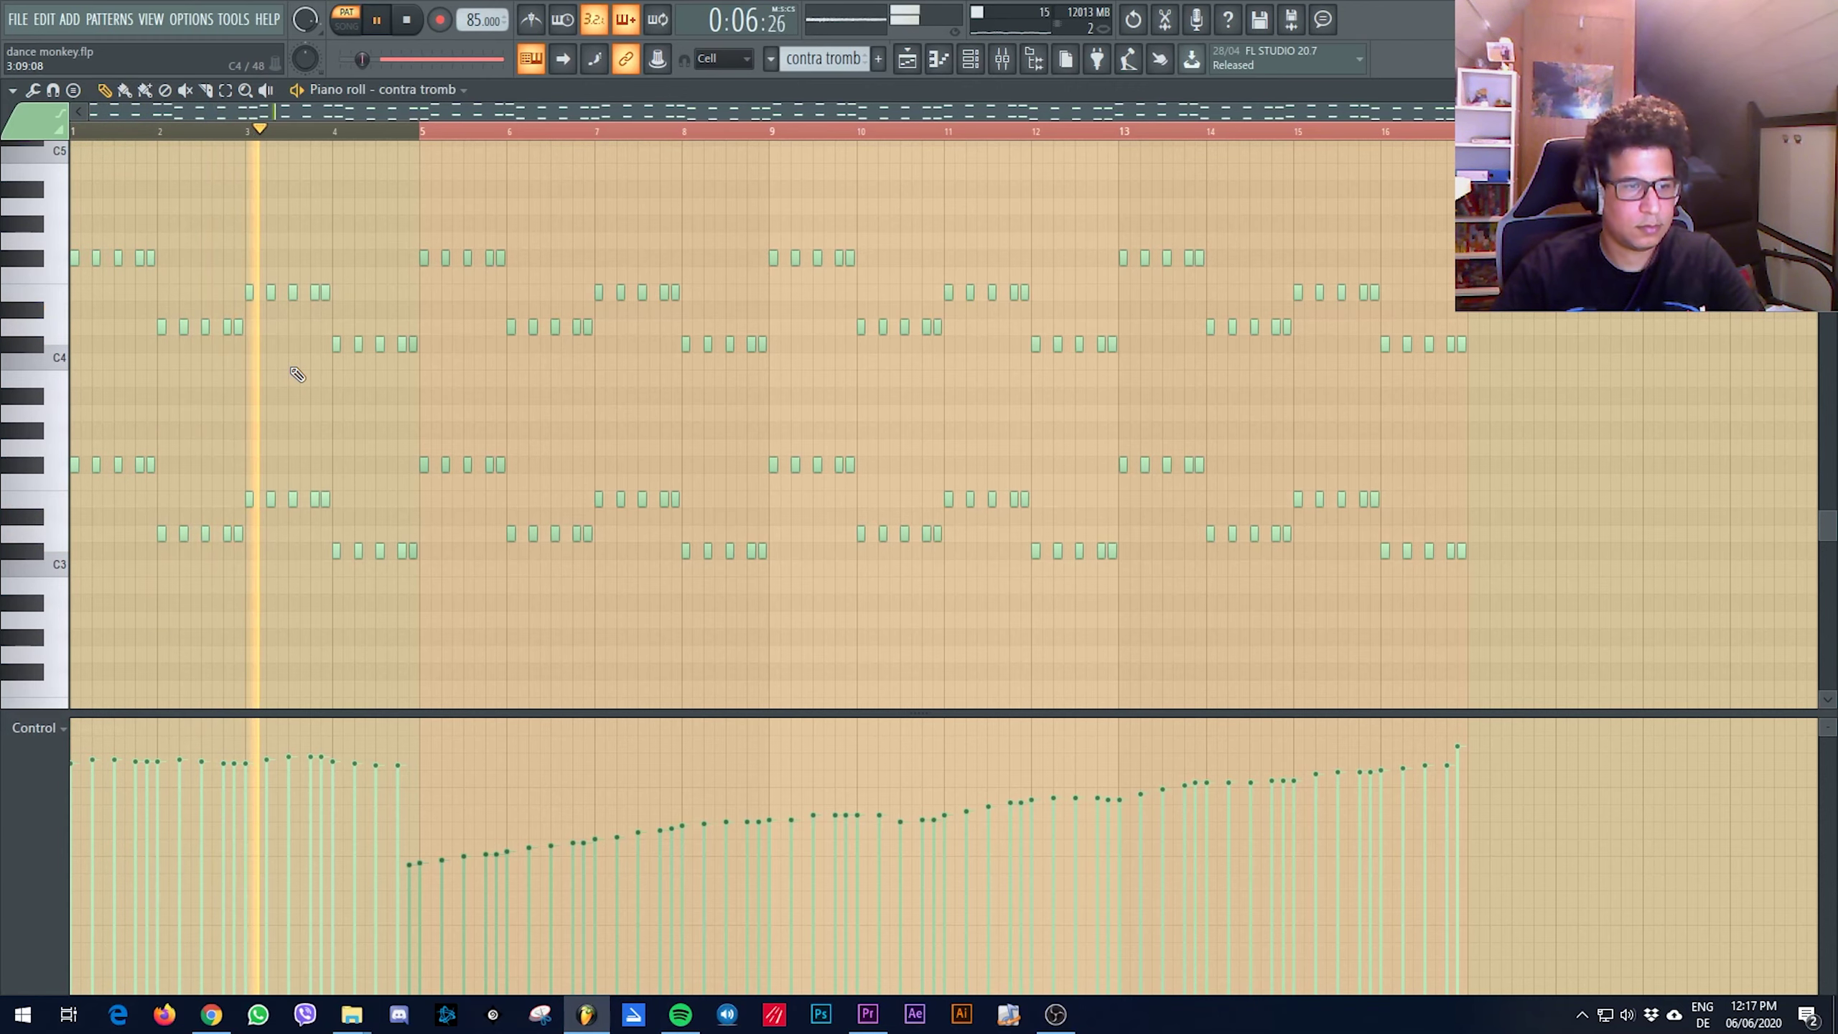
scroll(328, 398, "up", 1)
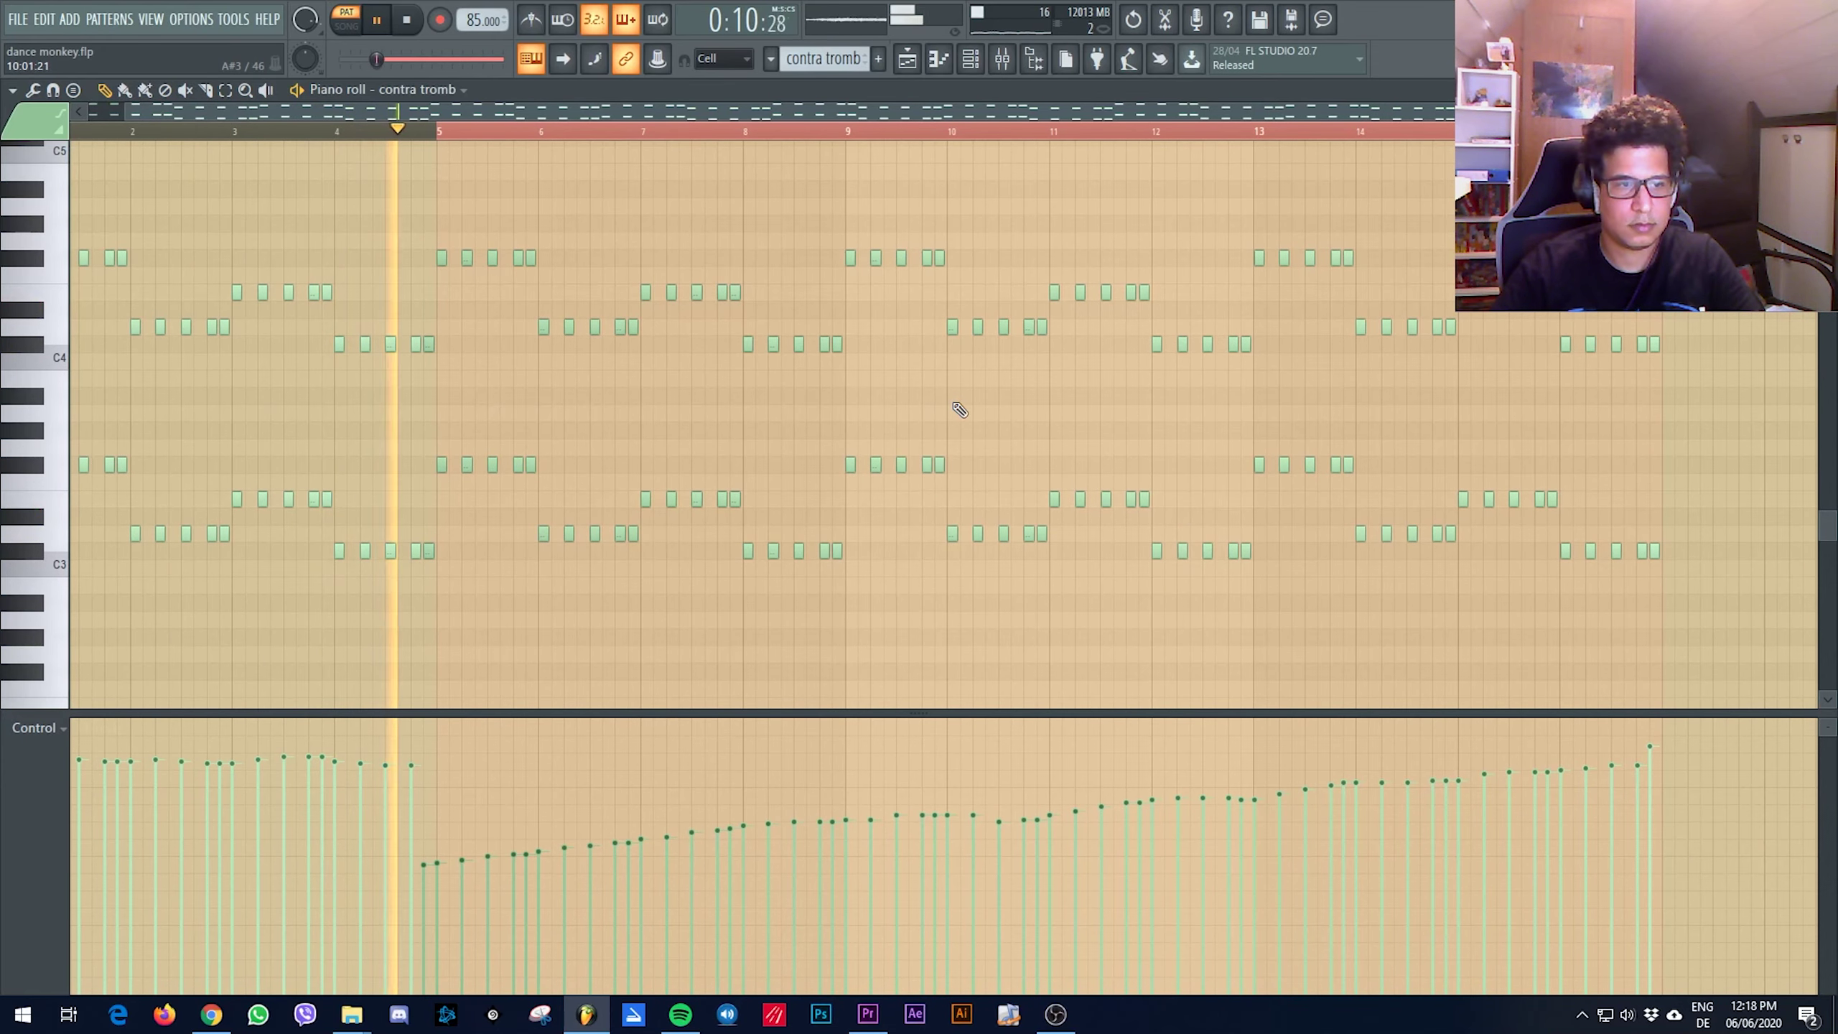
key("space")
left_click(907, 59)
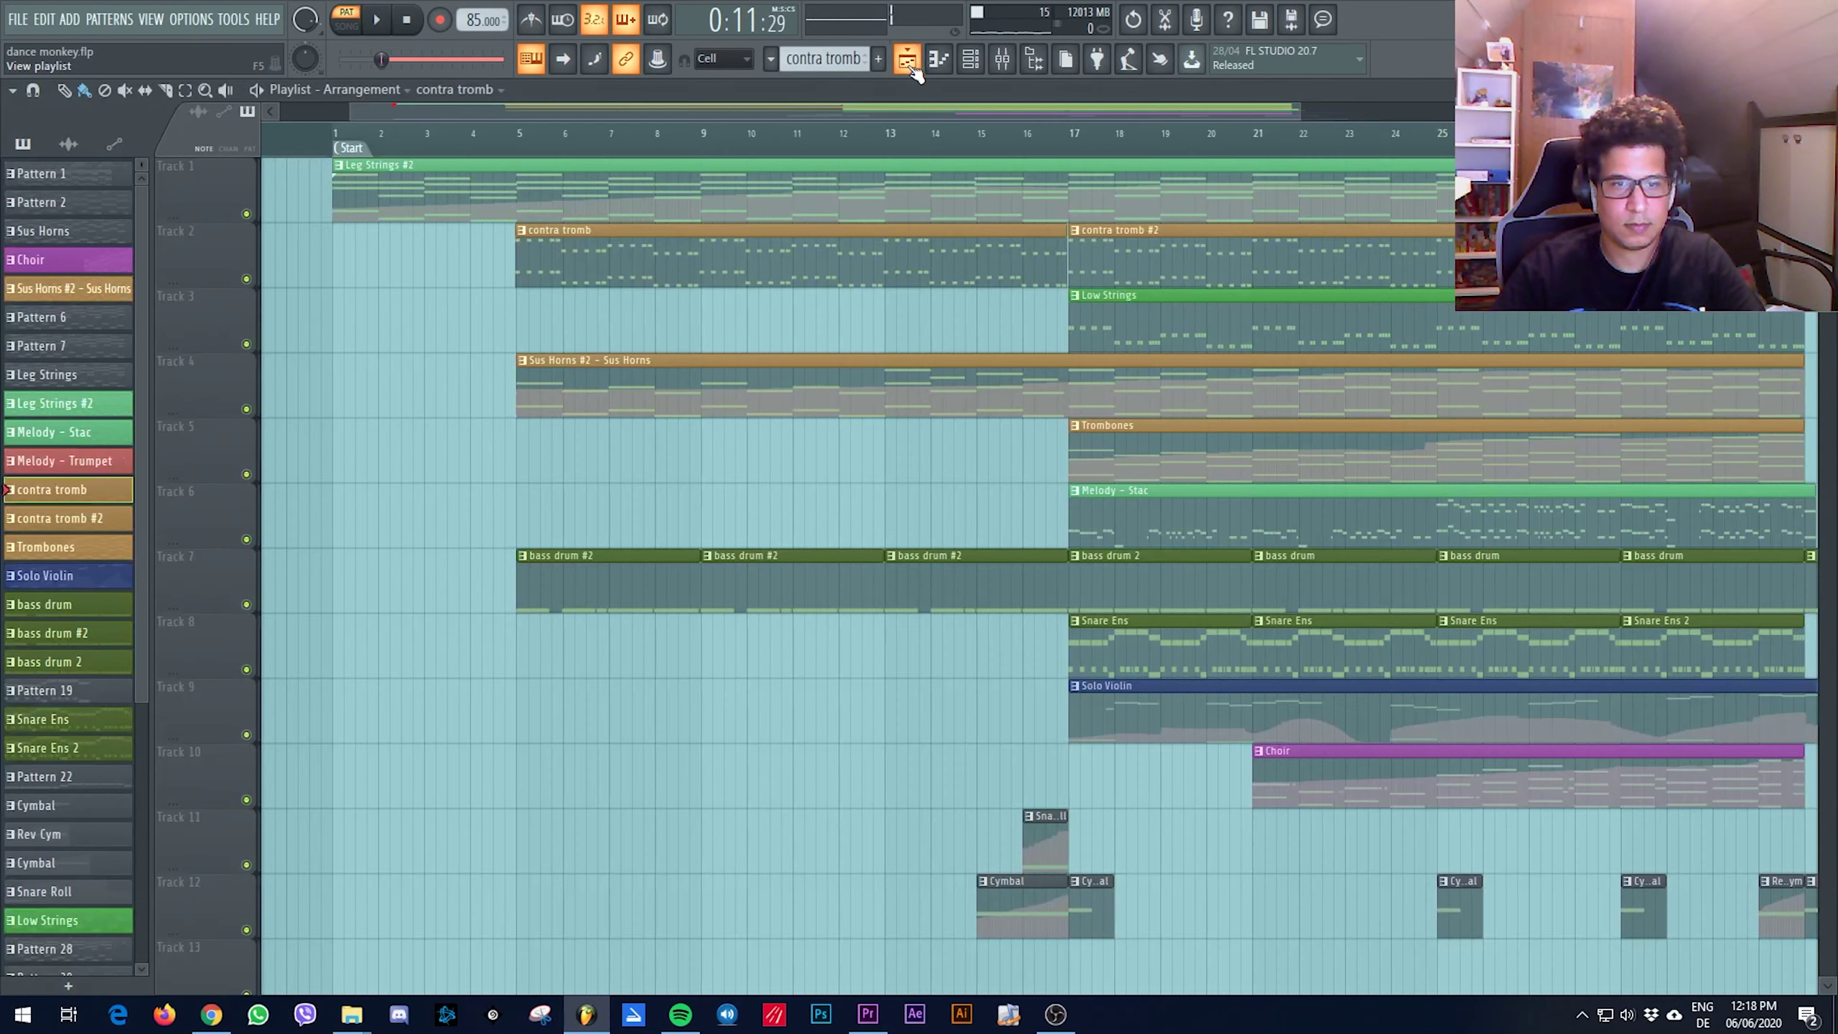
Open the Low Strings clip's notes on Track 3, play its rhythm, and return to the playlist
scroll(706, 308, "down", 2)
scroll(870, 334, "up", 2)
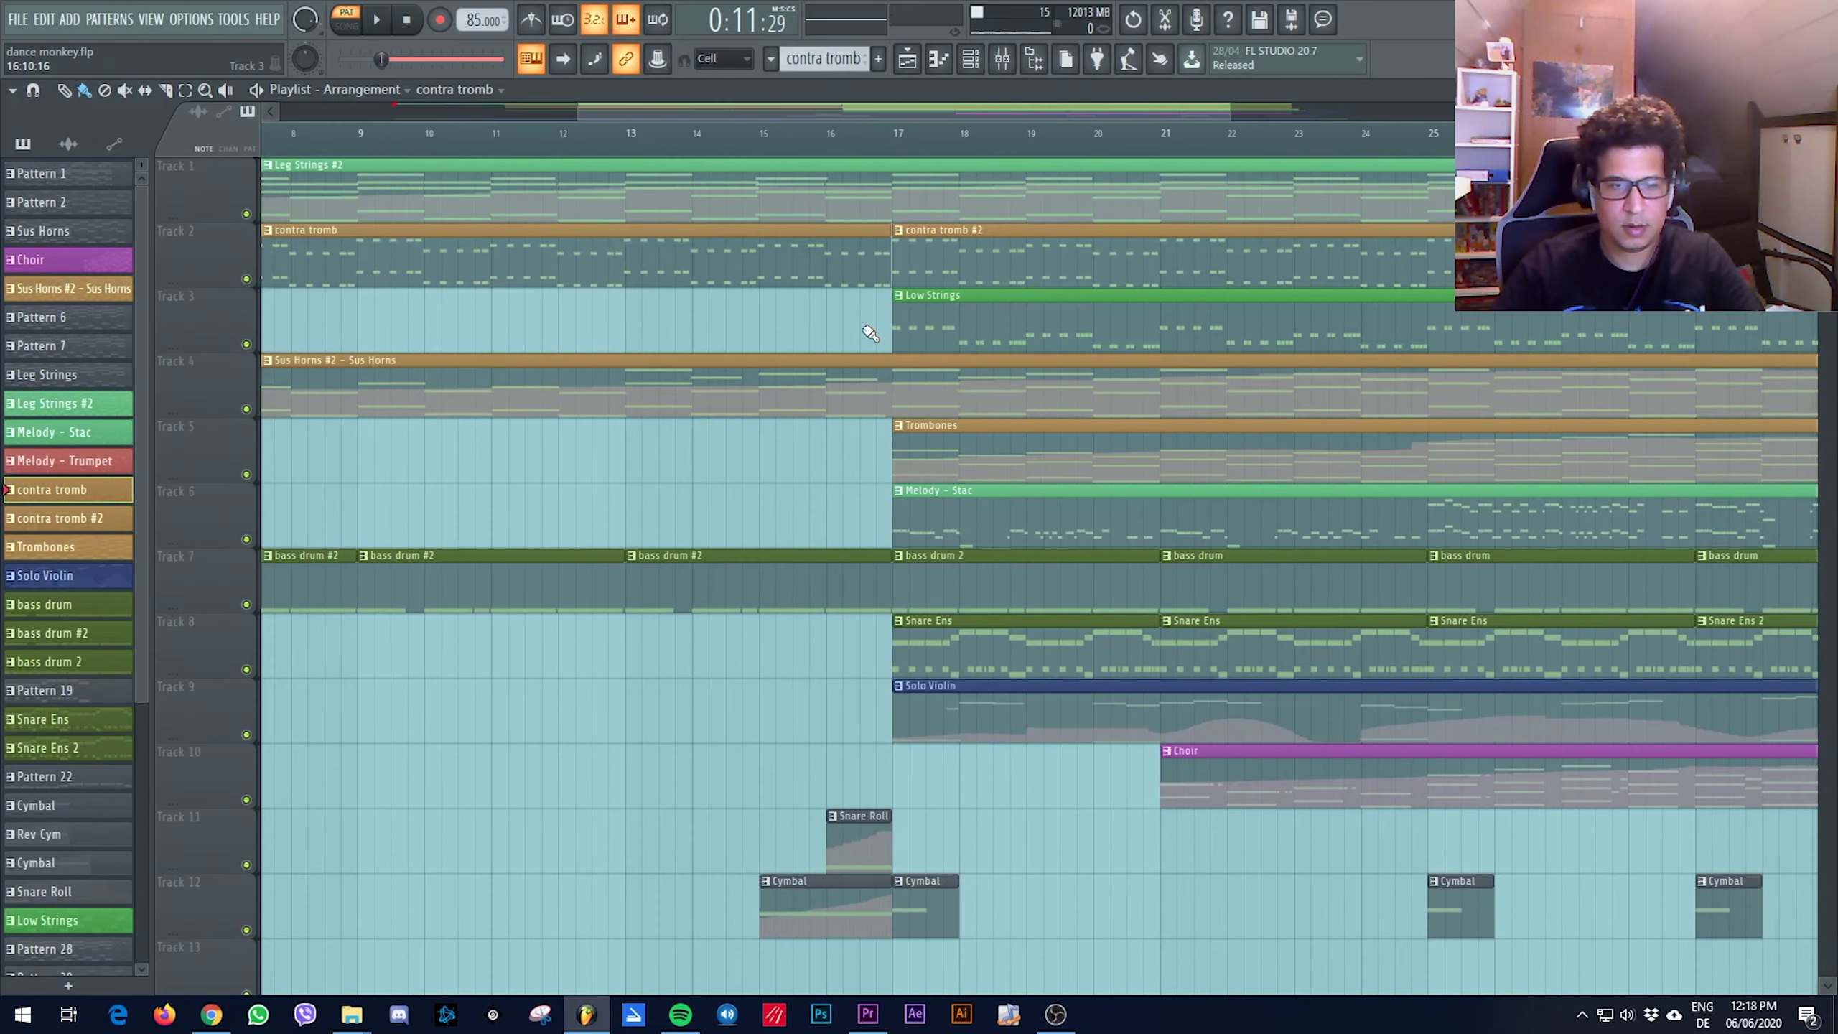
scroll(870, 333, "down", 1)
double_click(930, 329)
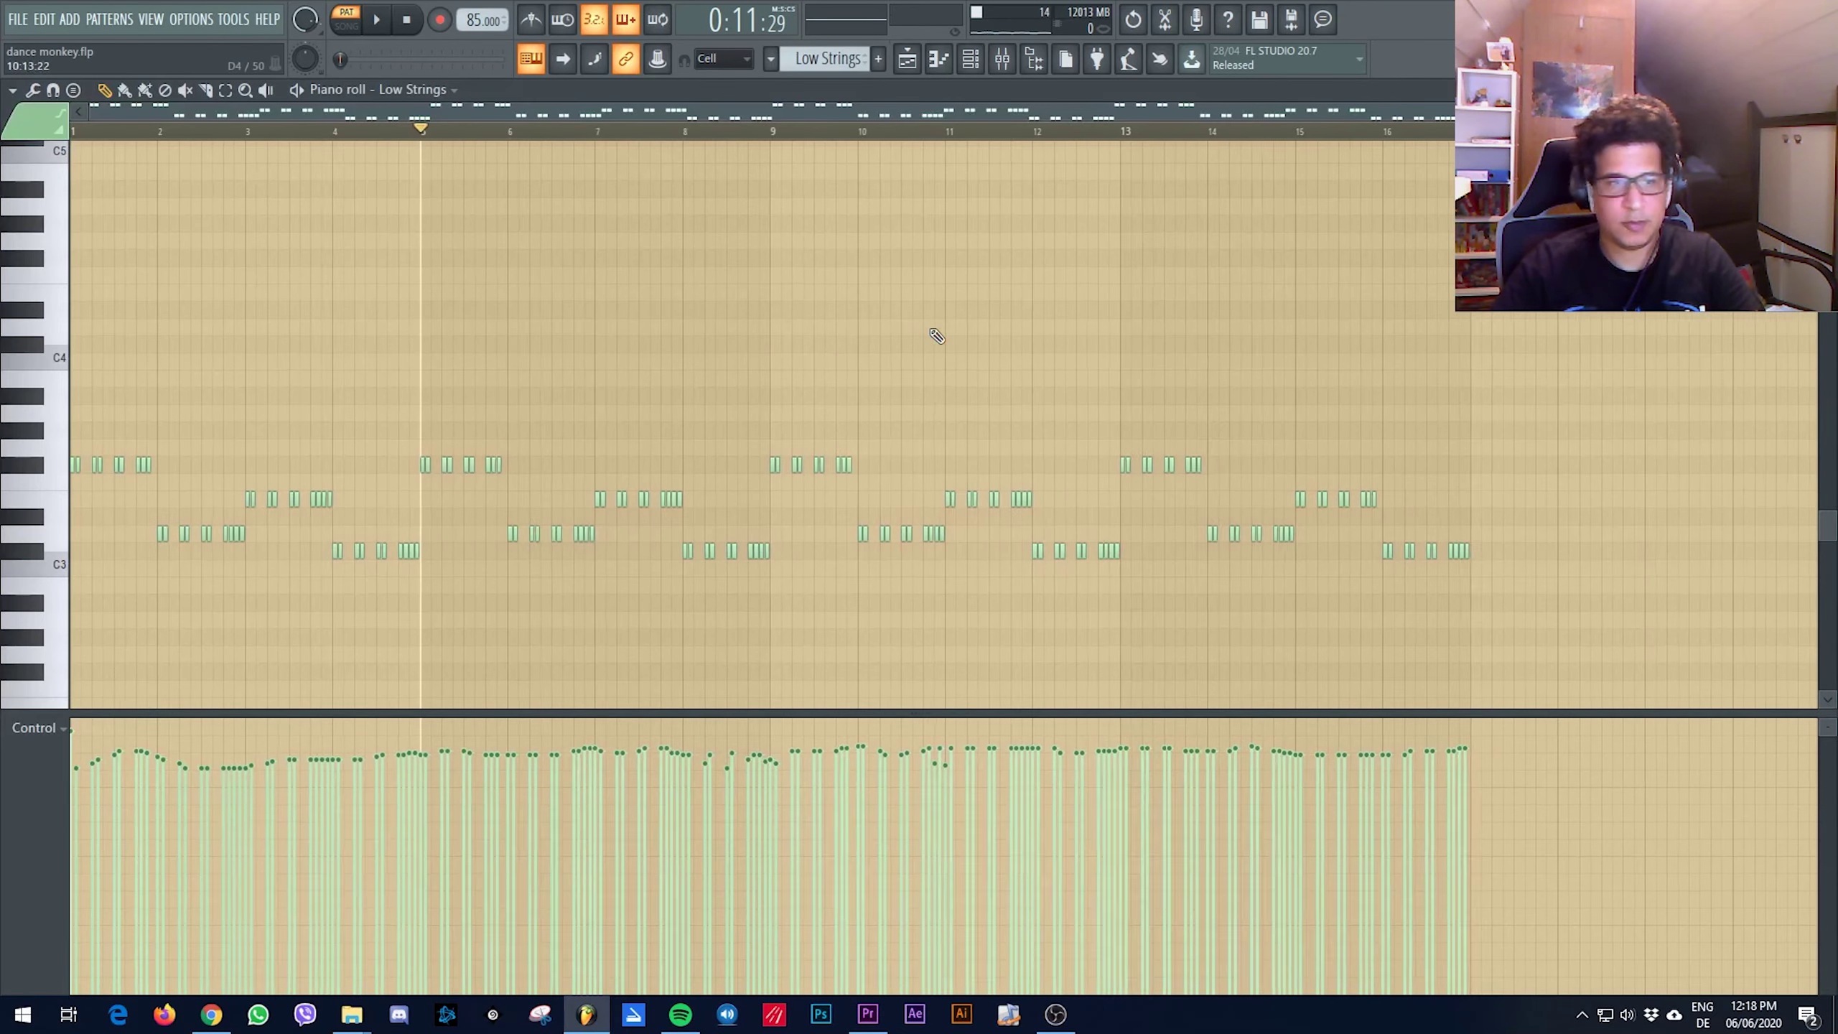
scroll(395, 304, "down", 2)
key("space")
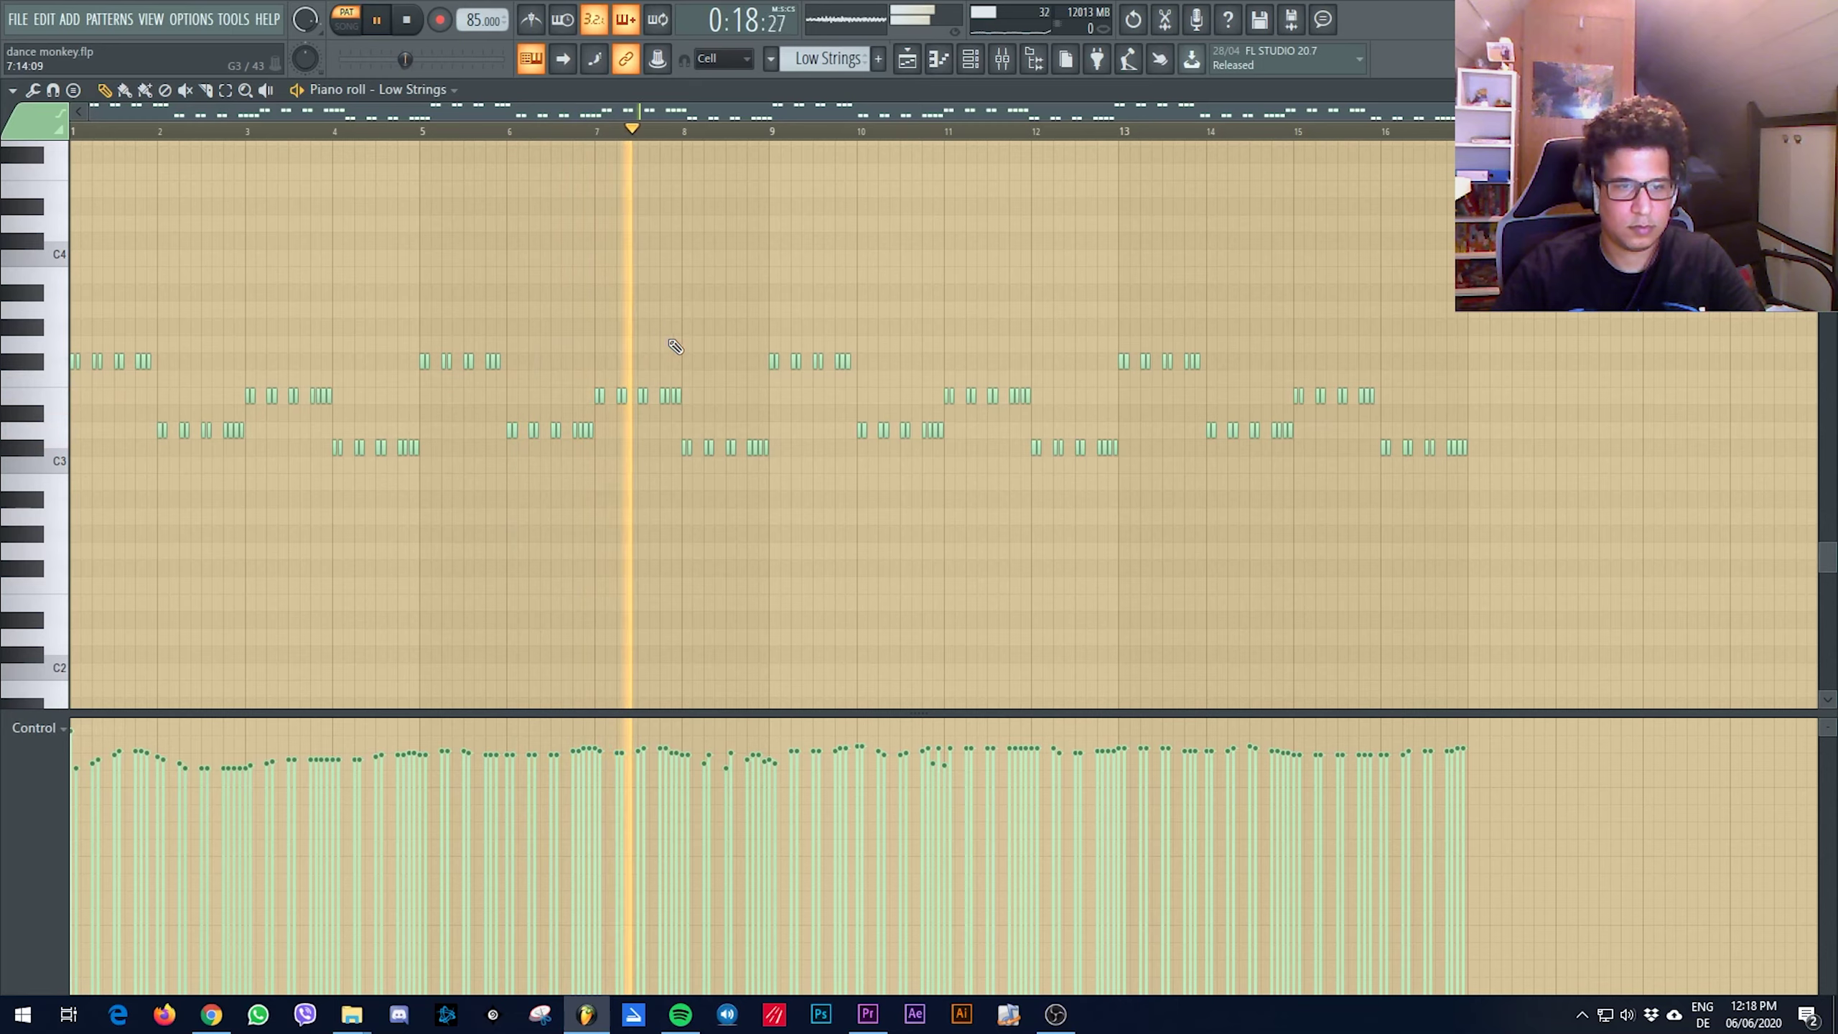
scroll(673, 348, "up", 2)
scroll(674, 346, "down", 2)
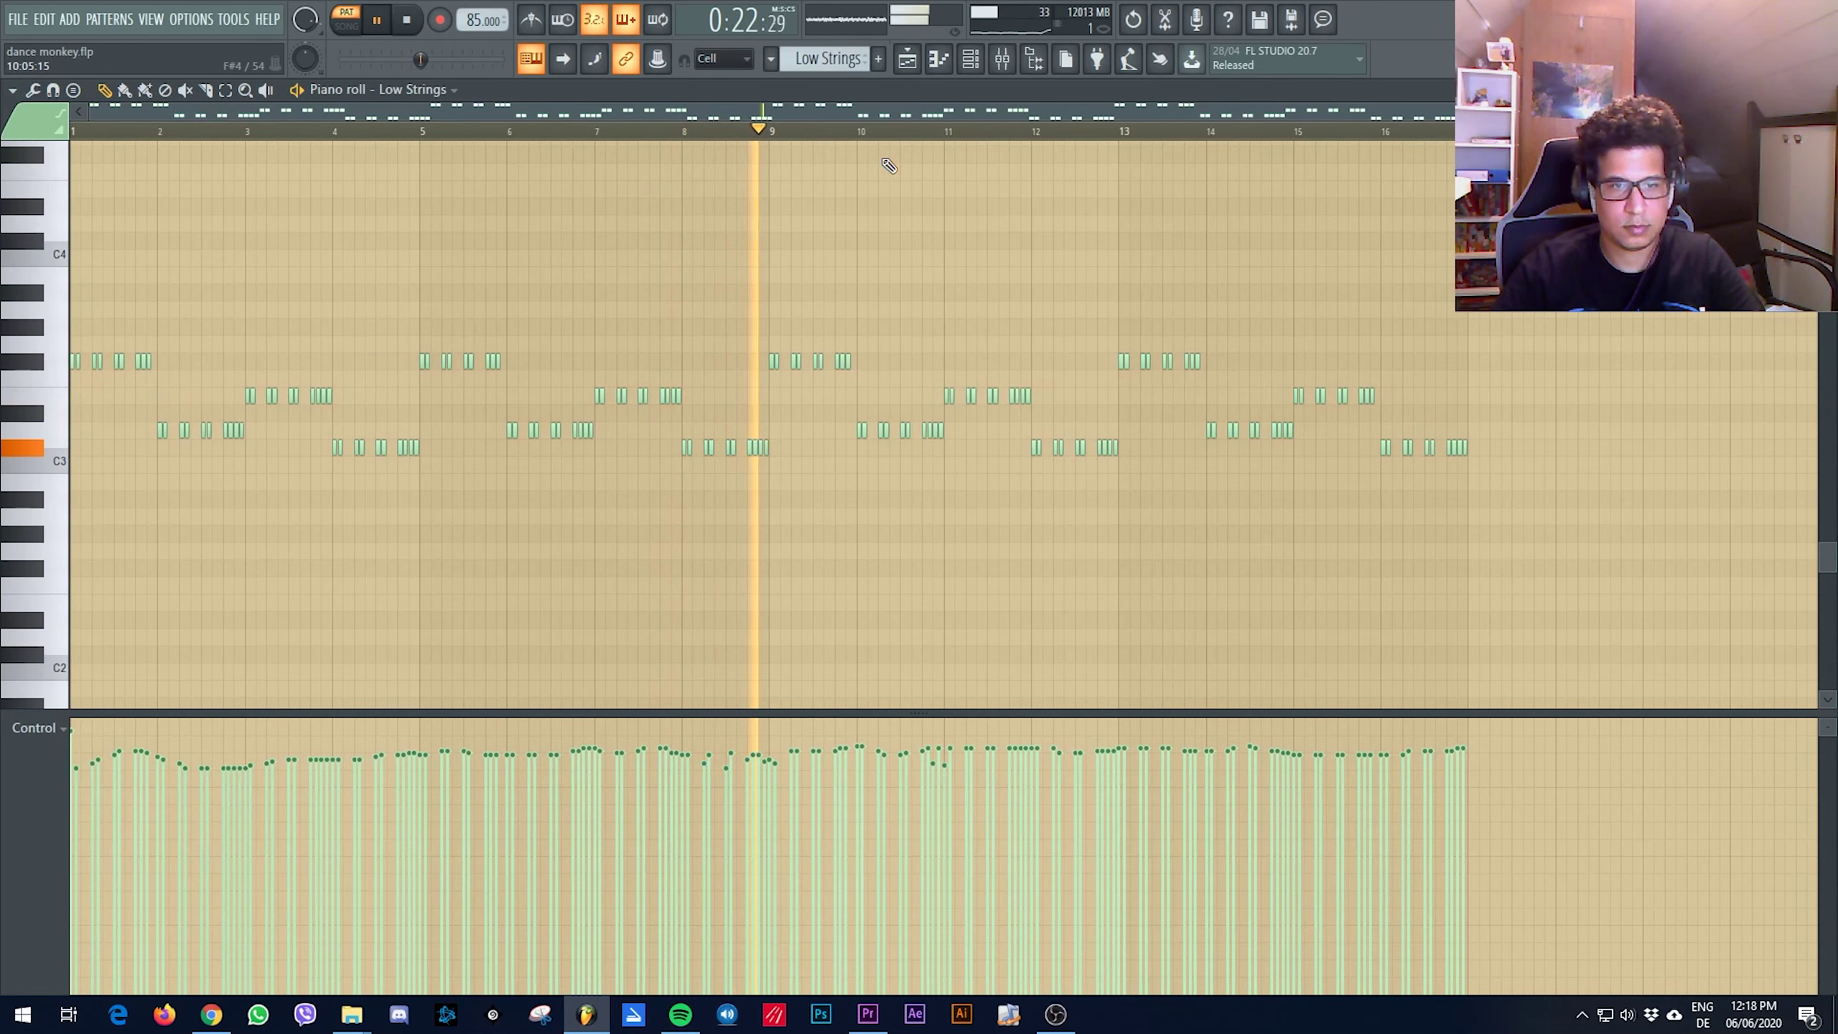
left_click(905, 59)
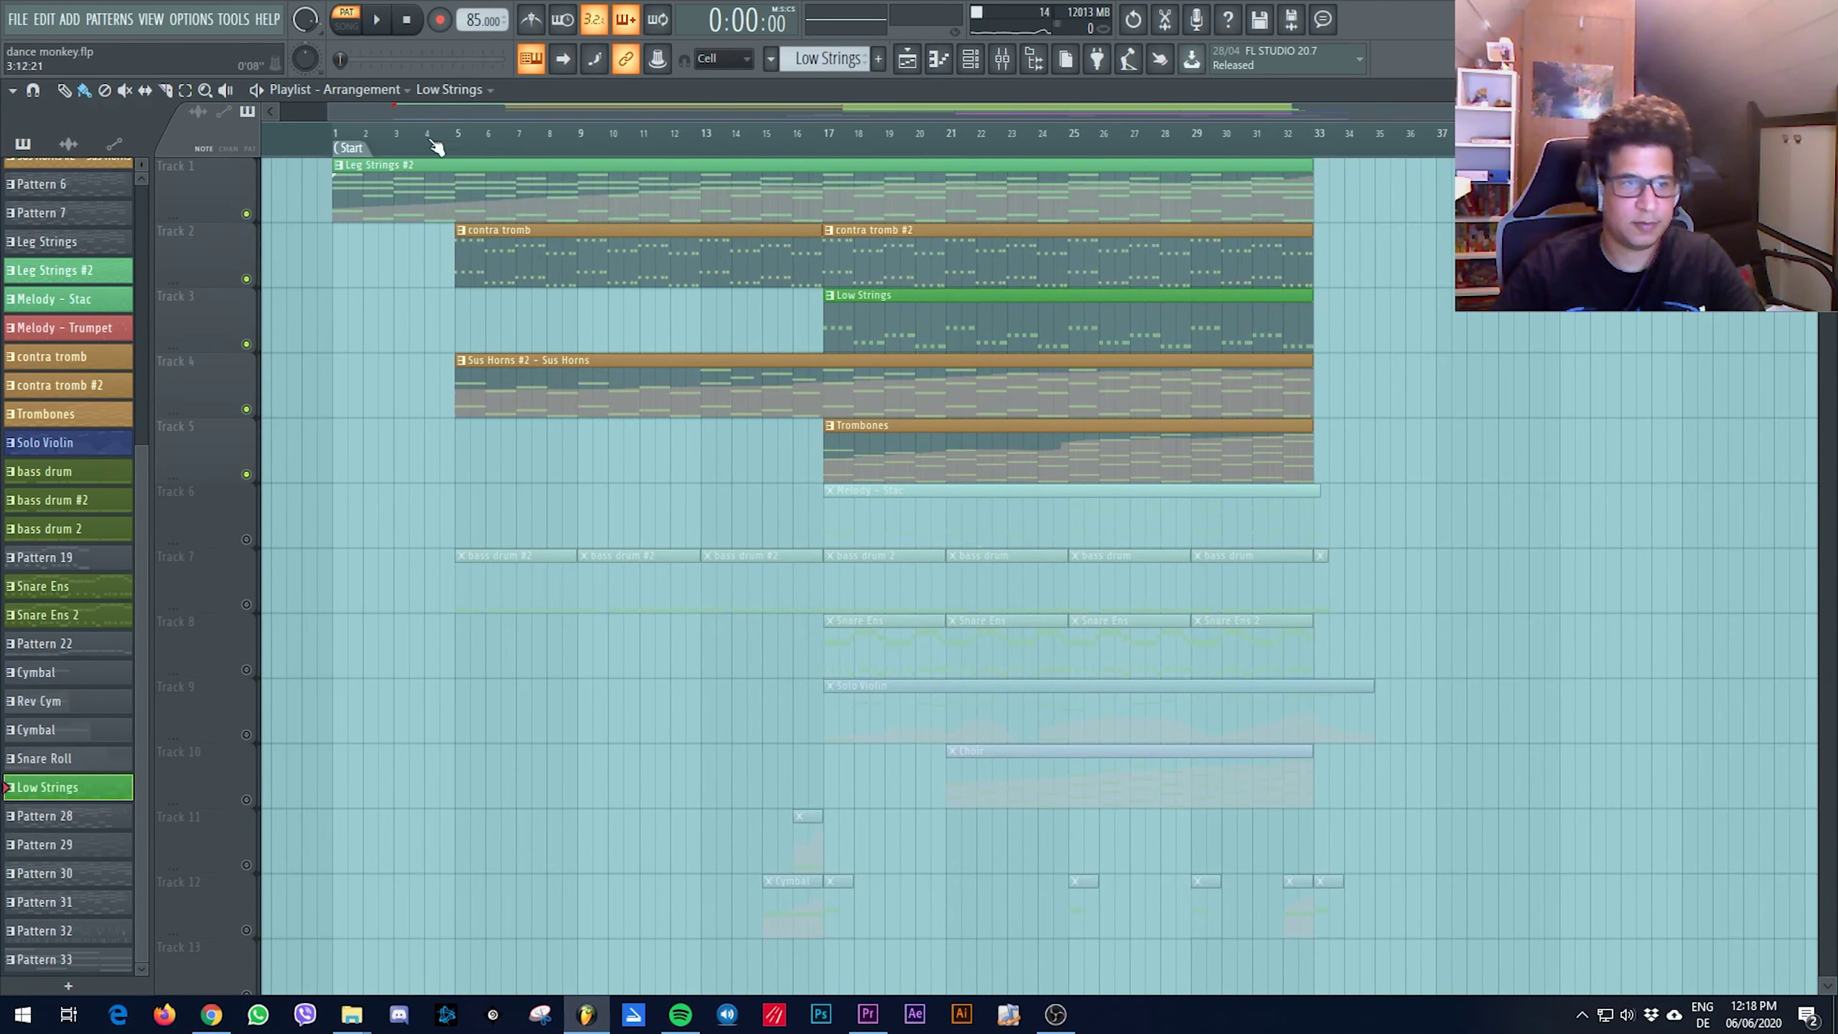
Play the arrangement from bar 17 with only Tracks 1 to 5 active to hear the layered chord parts
left_click(828, 145)
scroll(789, 341, "up", 1)
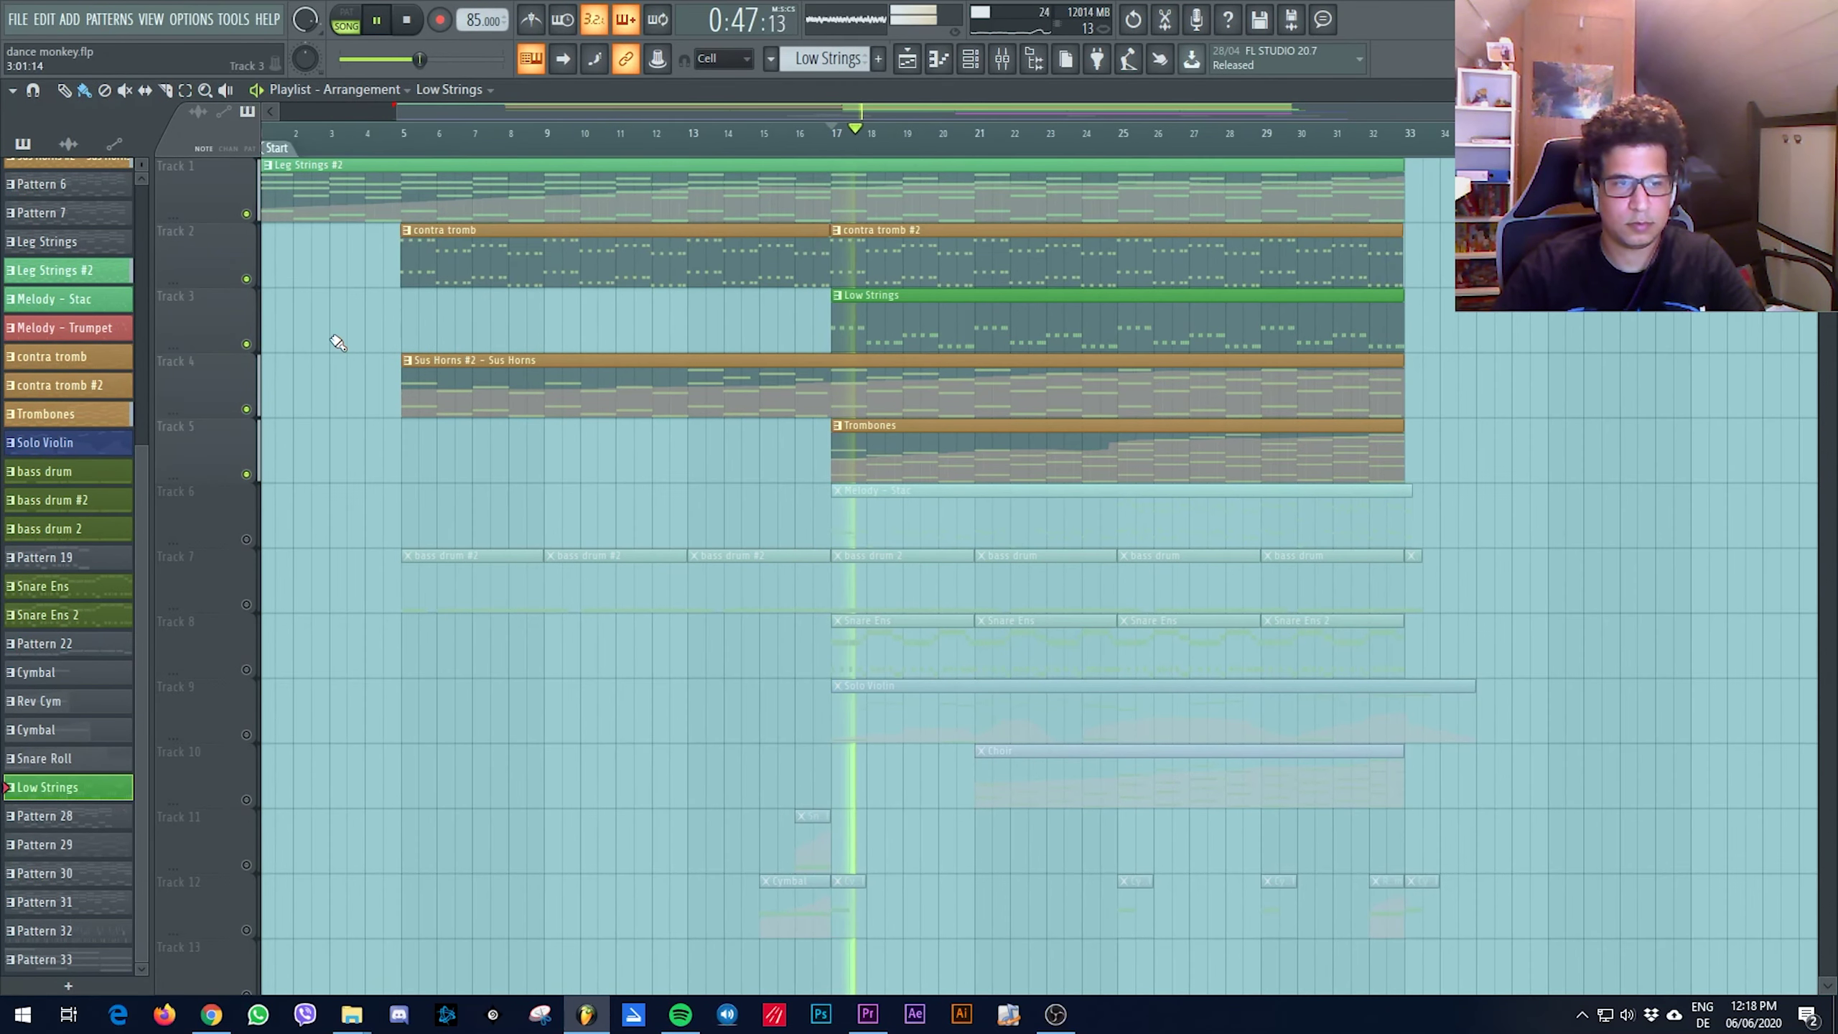
scroll(338, 343, "down", 1)
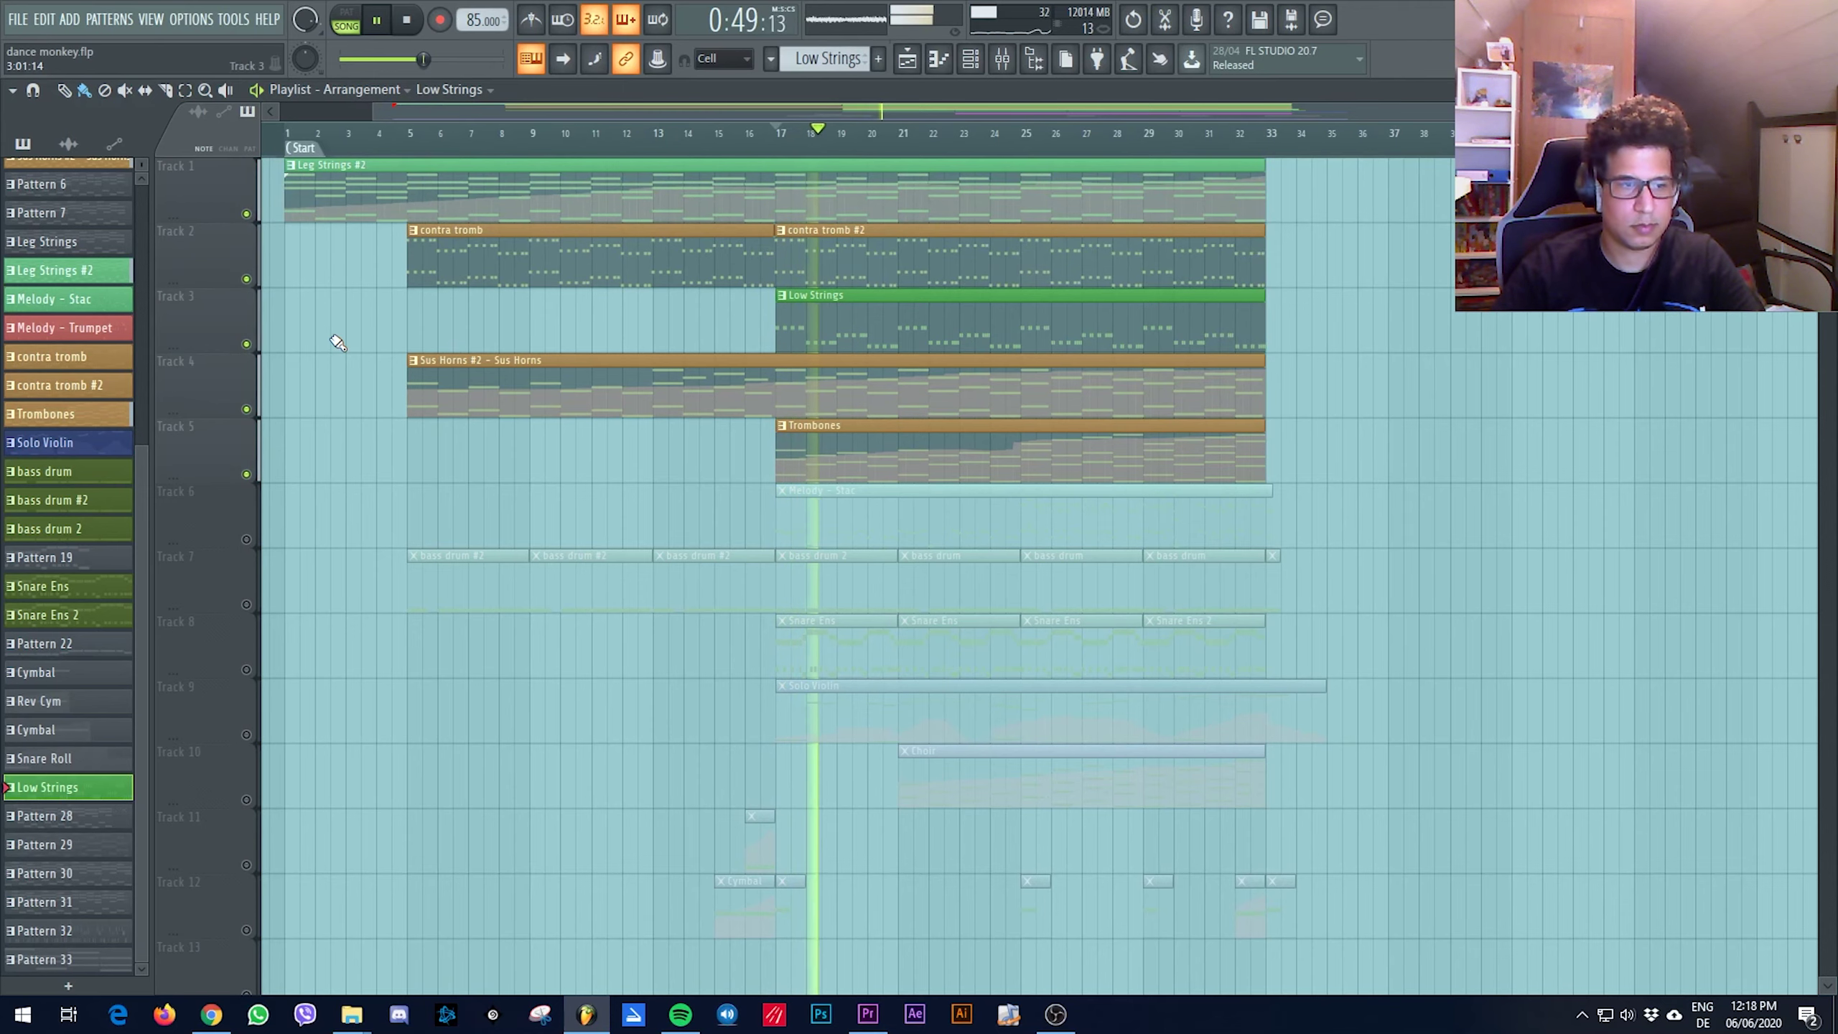
scroll(338, 343, "down", 1)
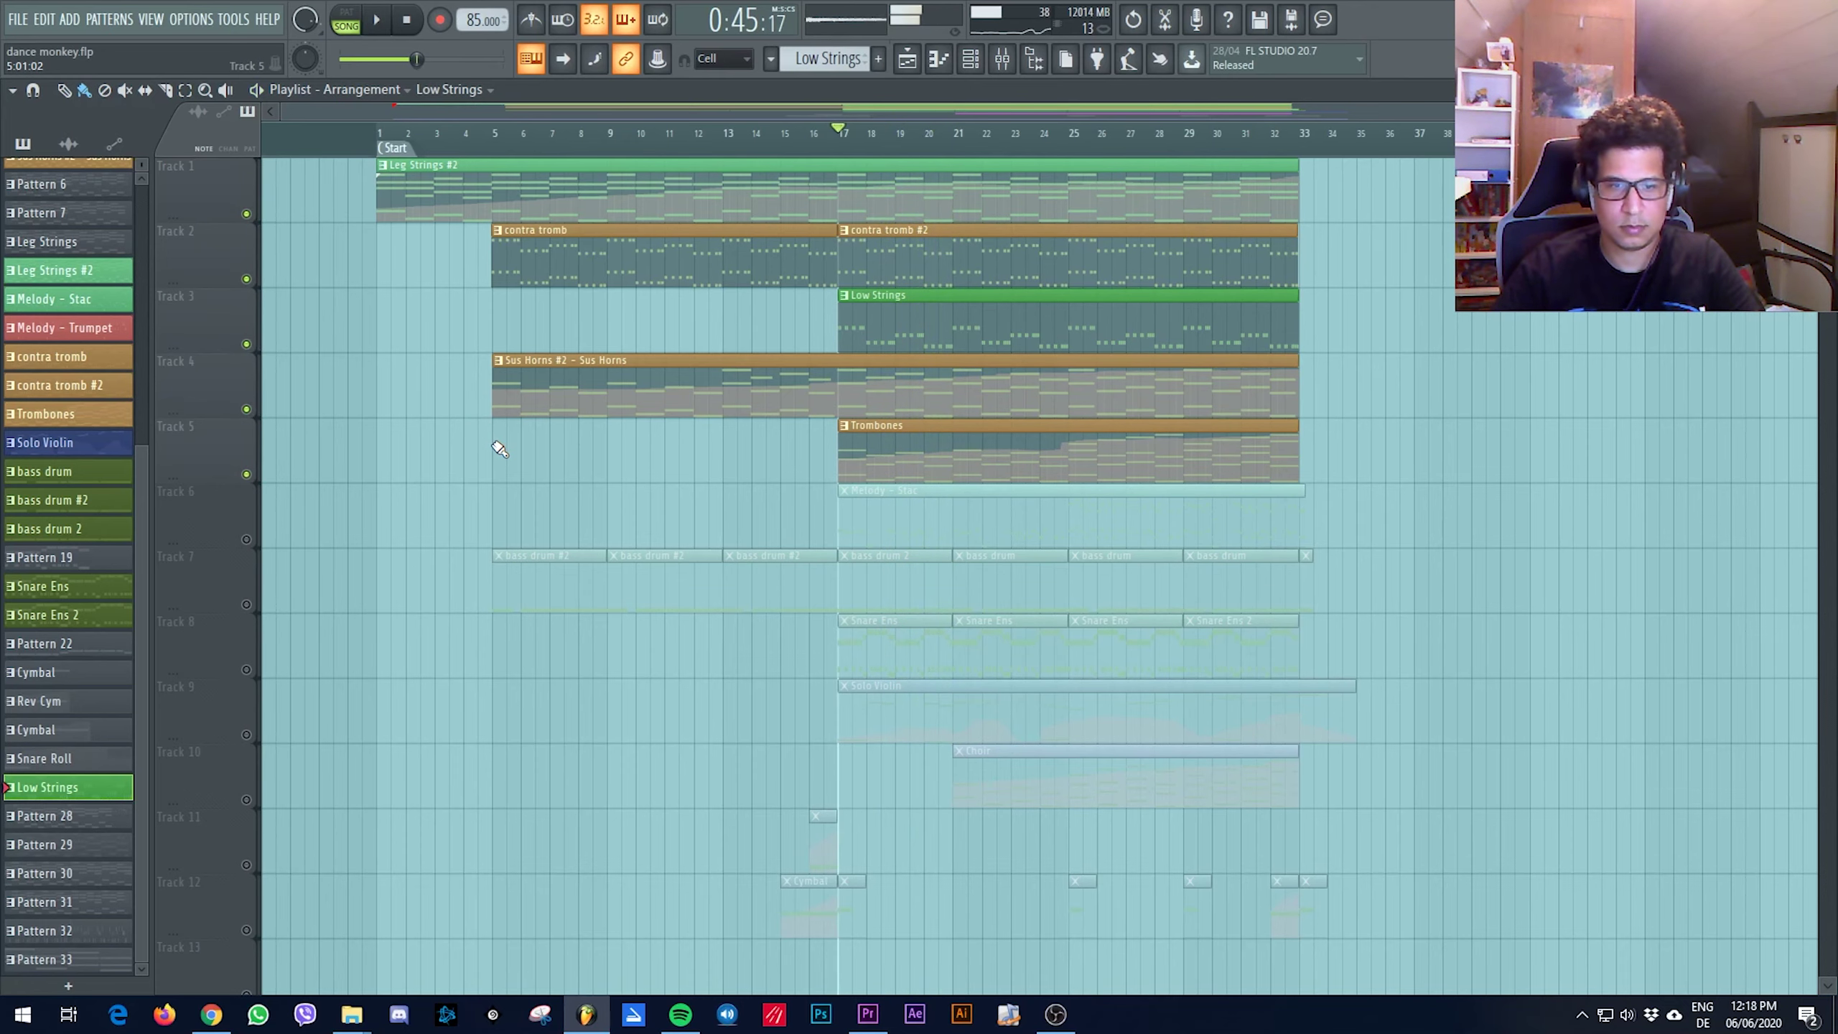
Open the Melody - Stac clip's notes on Track 6, play the opening of the melody, and return to the playlist
scroll(611, 481, "up", 1)
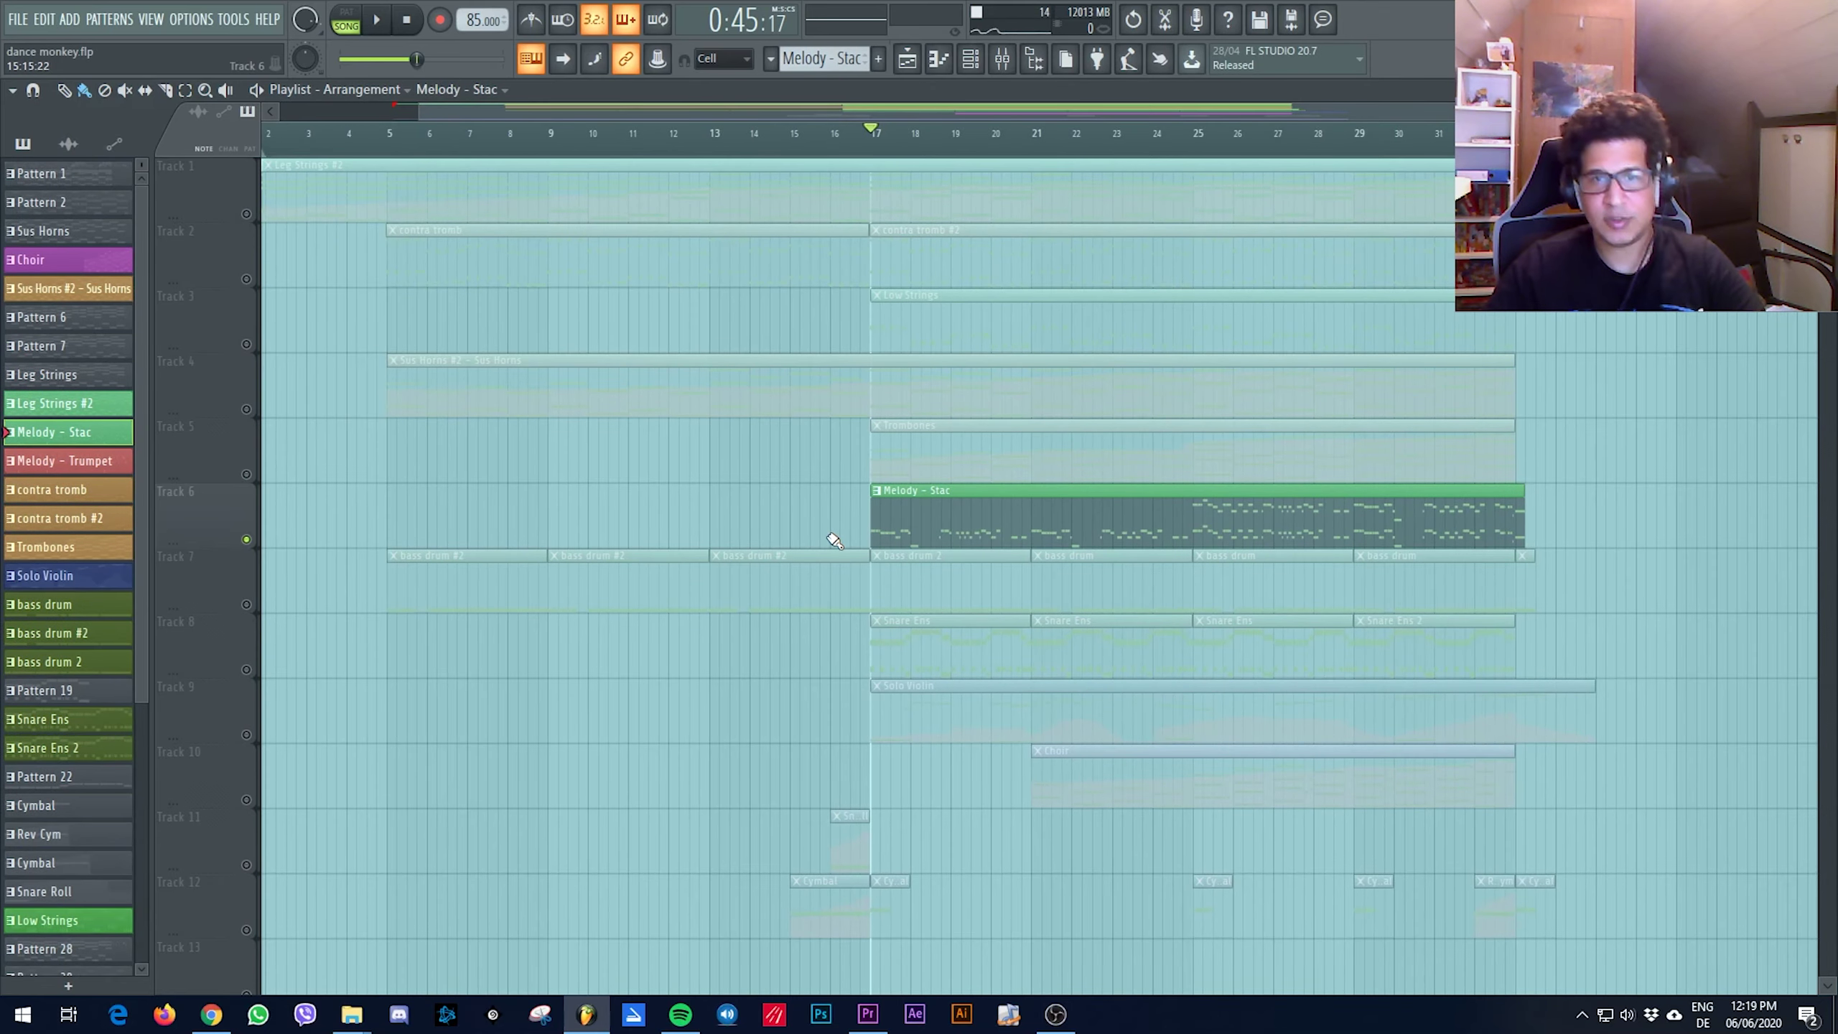
double_click(899, 529)
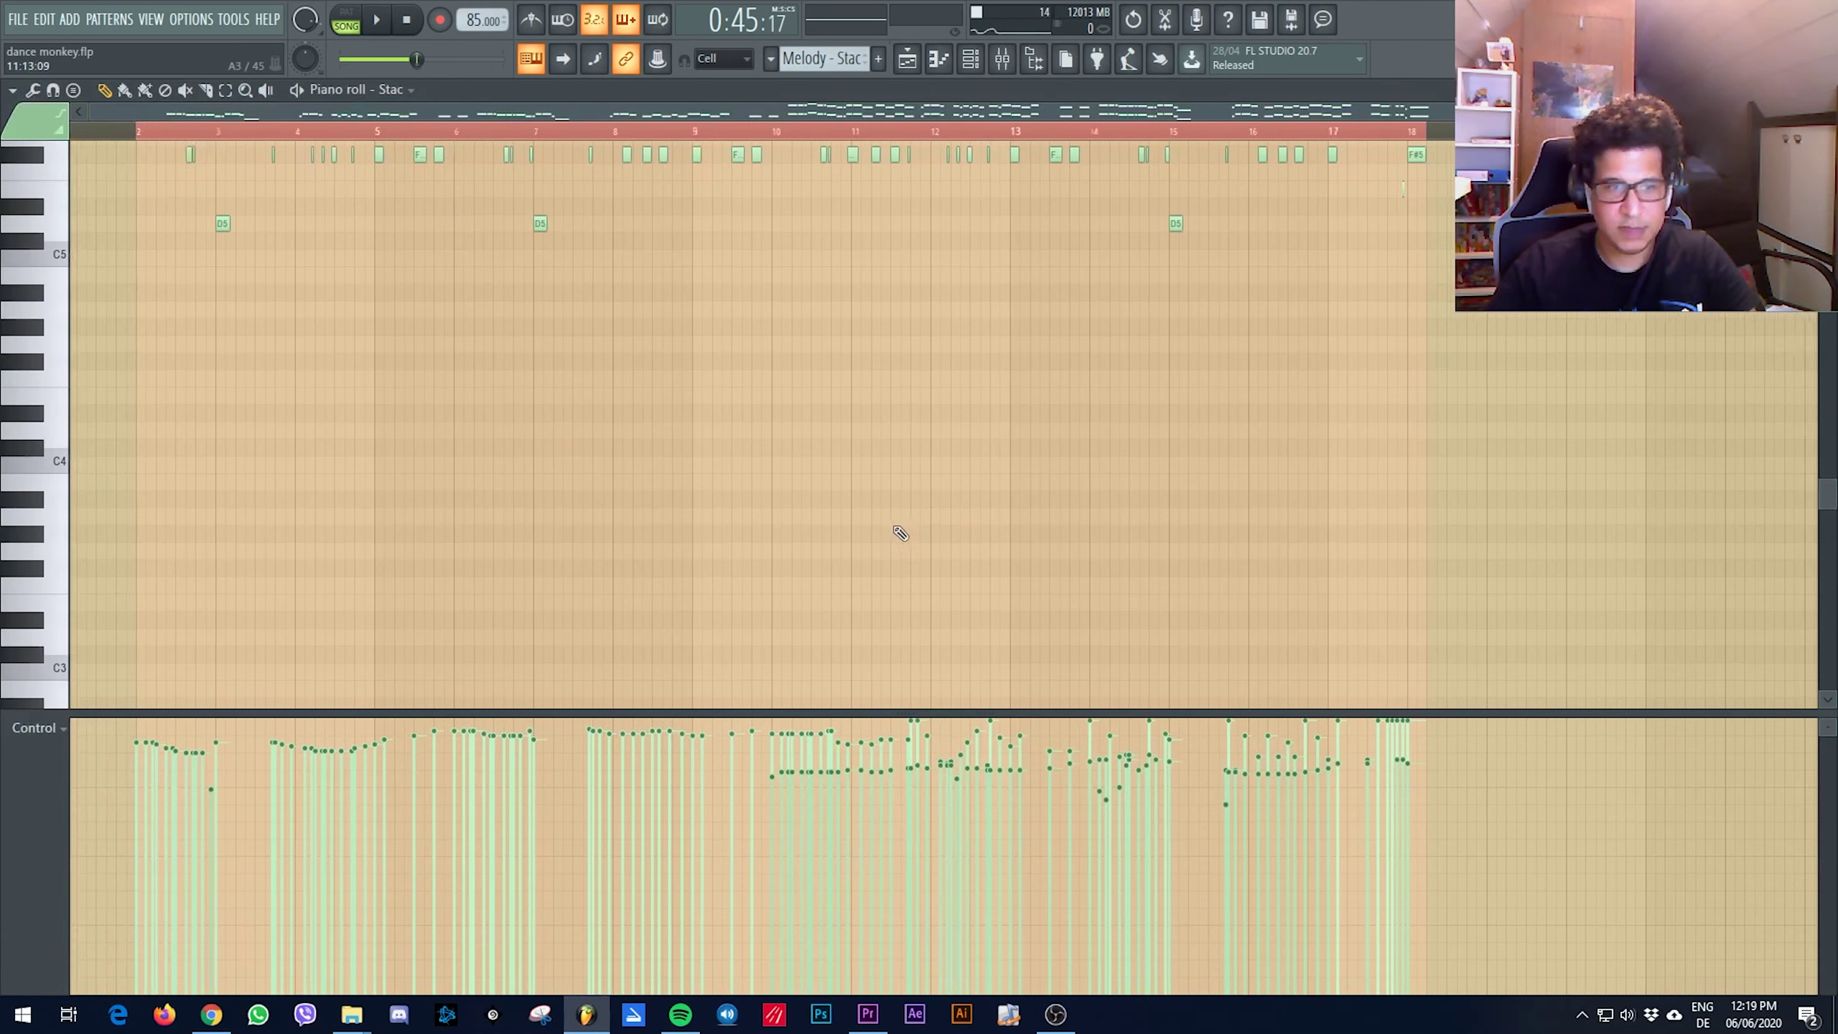
key("space")
scroll(303, 414, "up", 2)
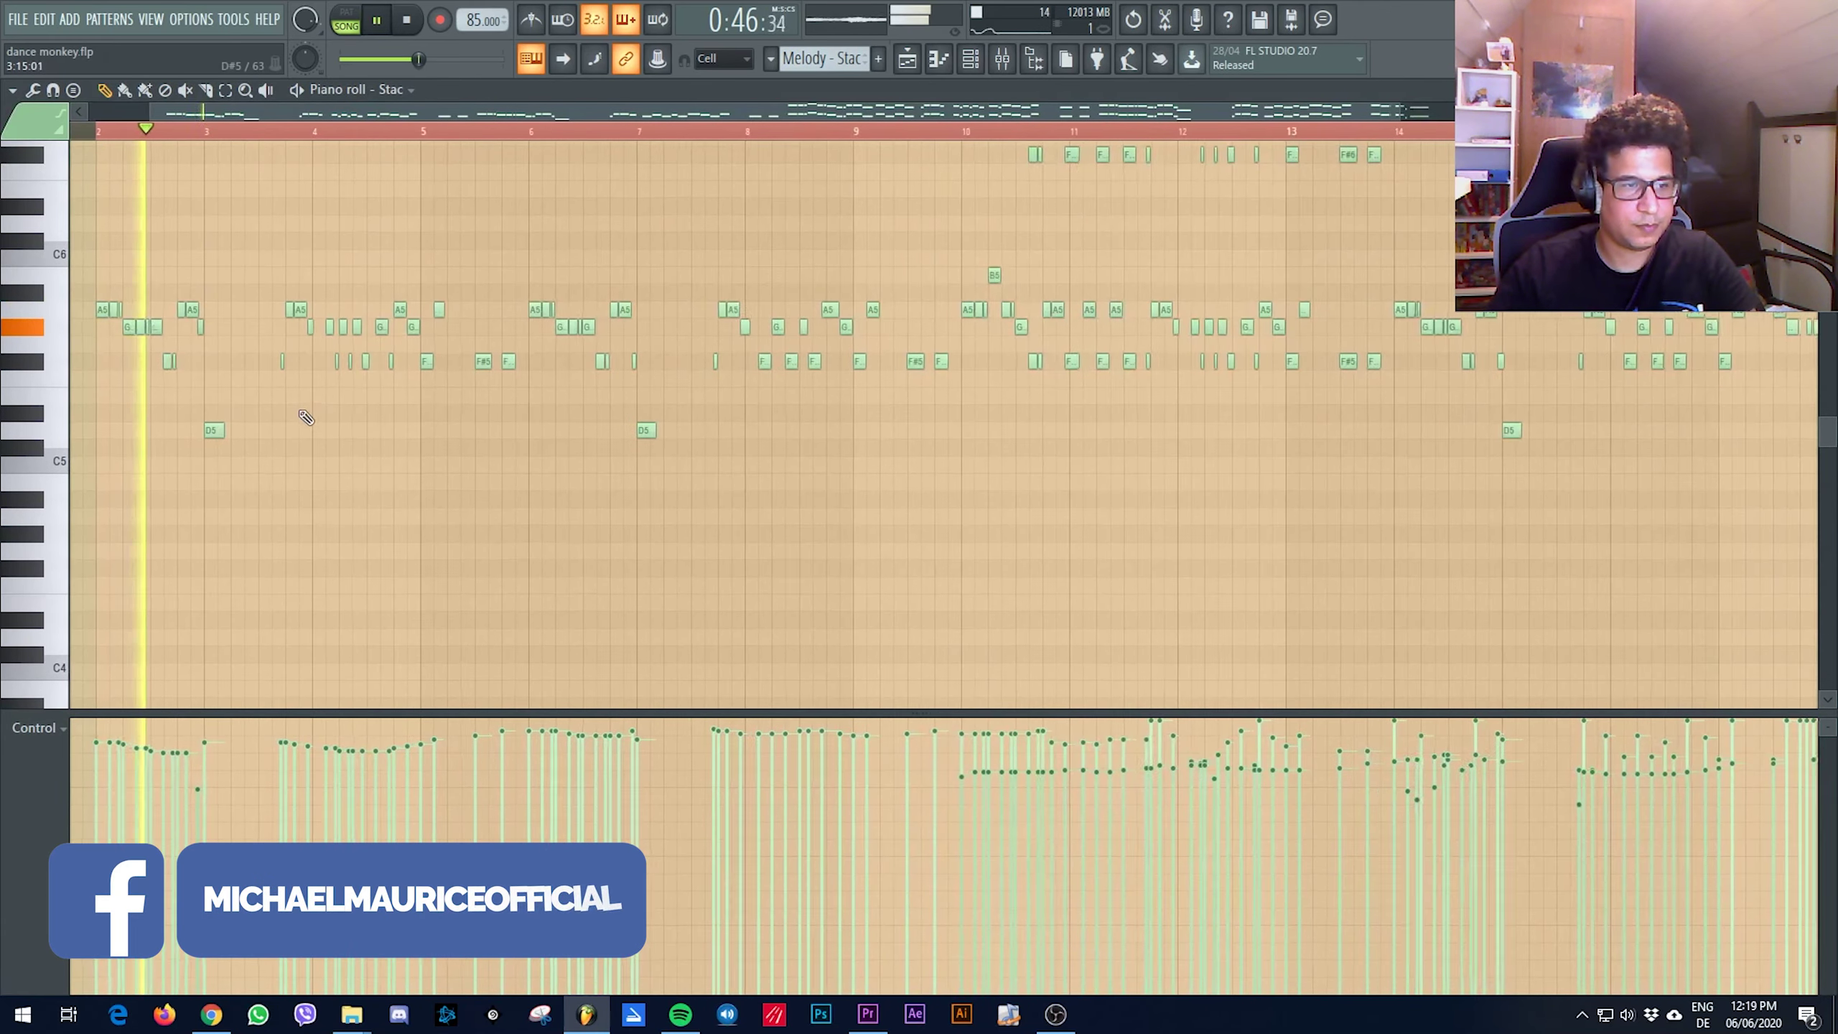
scroll(305, 418, "down", 1)
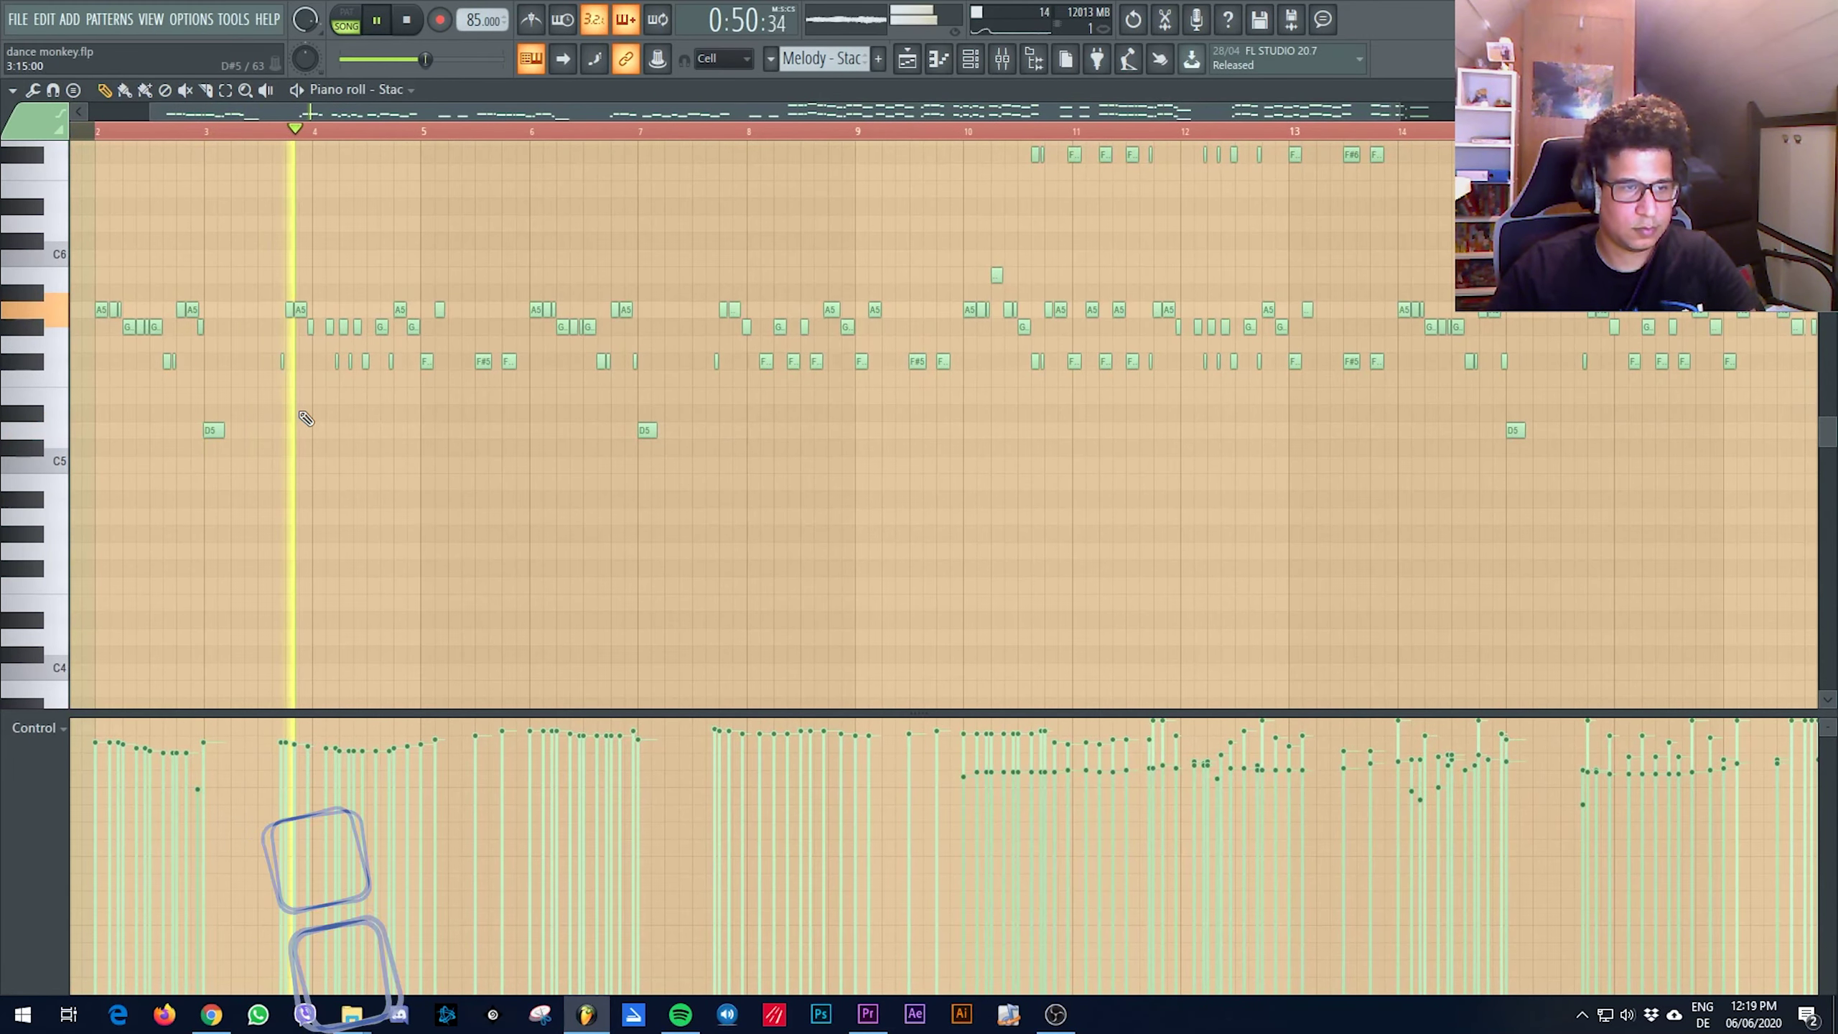
scroll(305, 418, "up", 1)
scroll(305, 418, "down", 2)
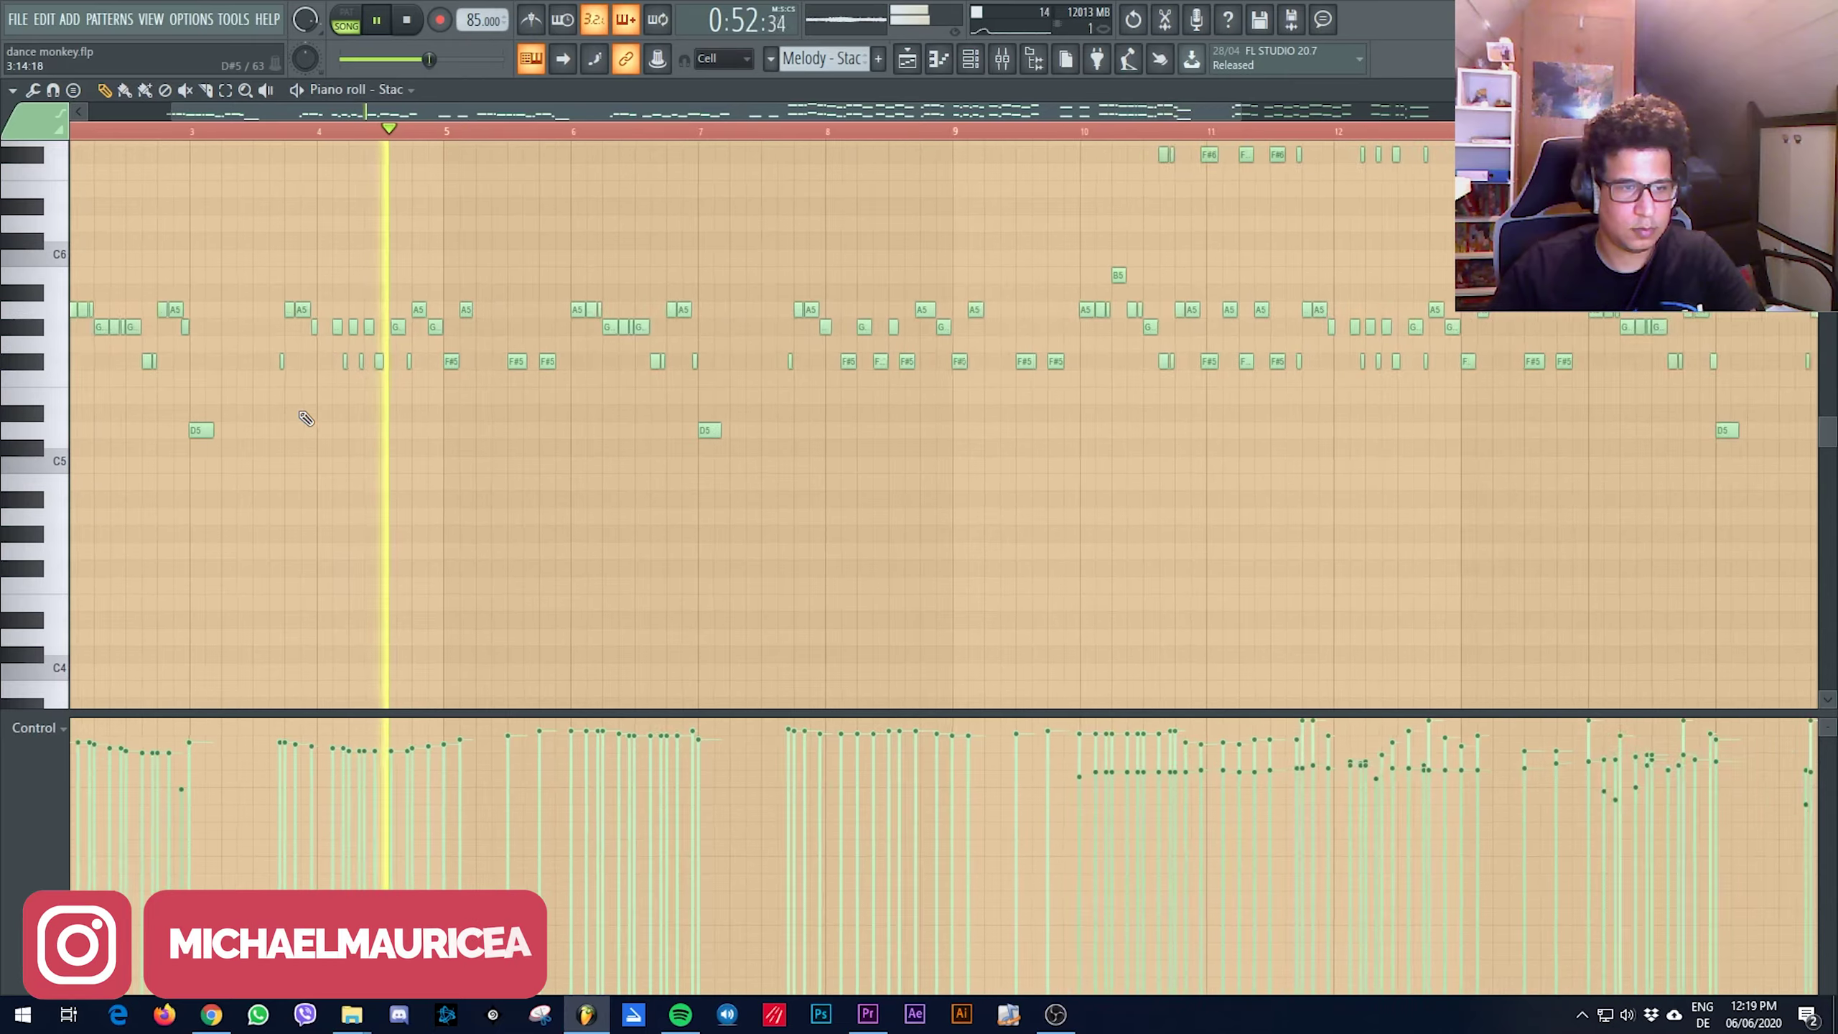
scroll(306, 418, "up", 1)
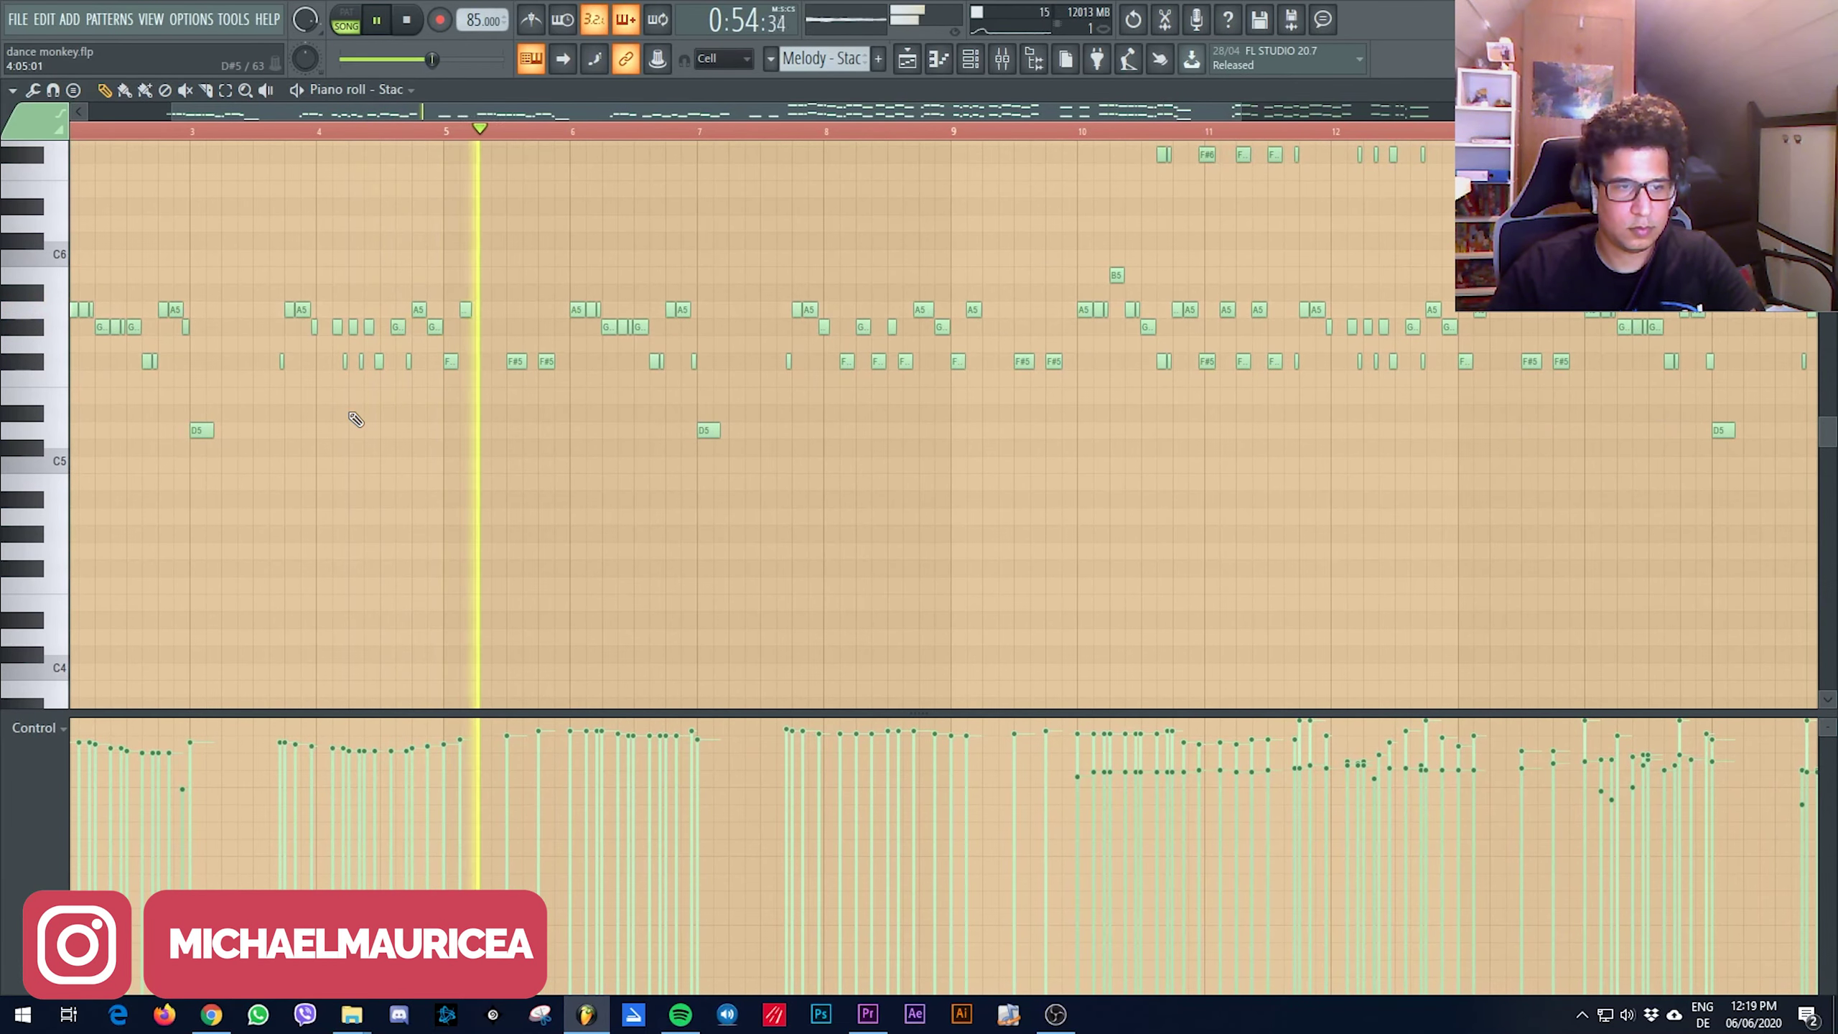
key("space")
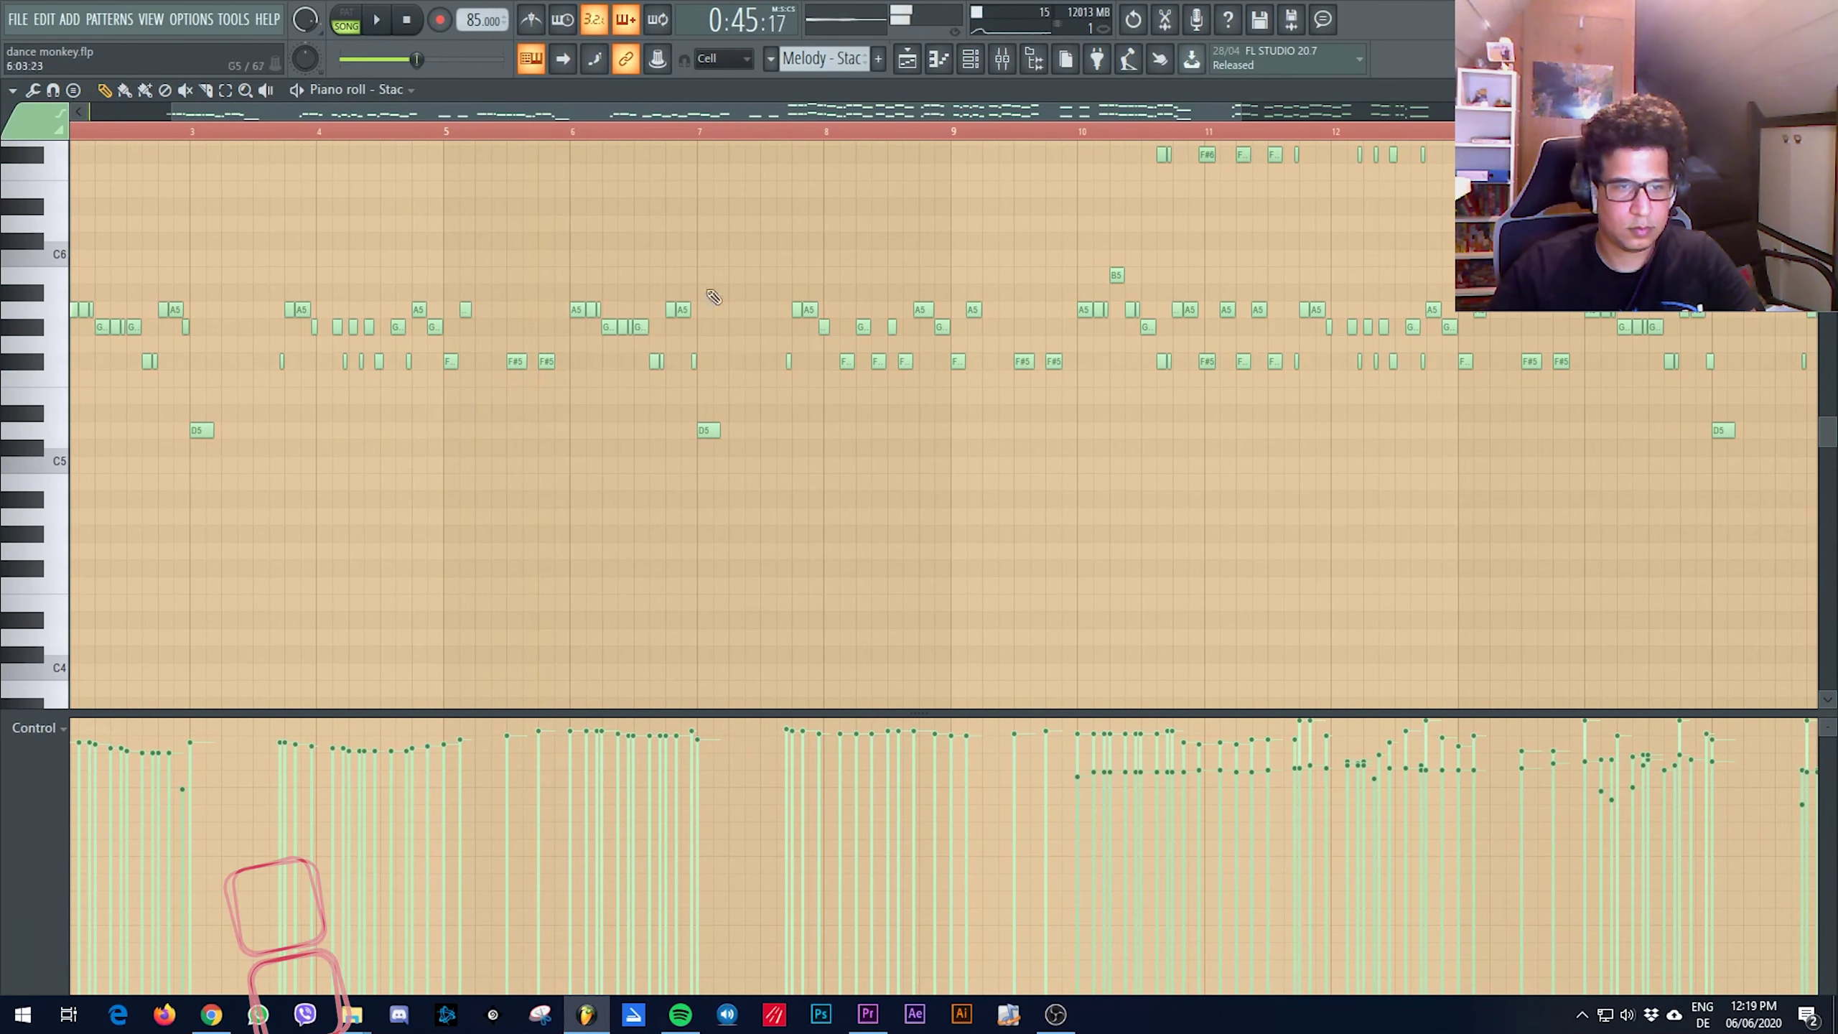
left_click(927, 67)
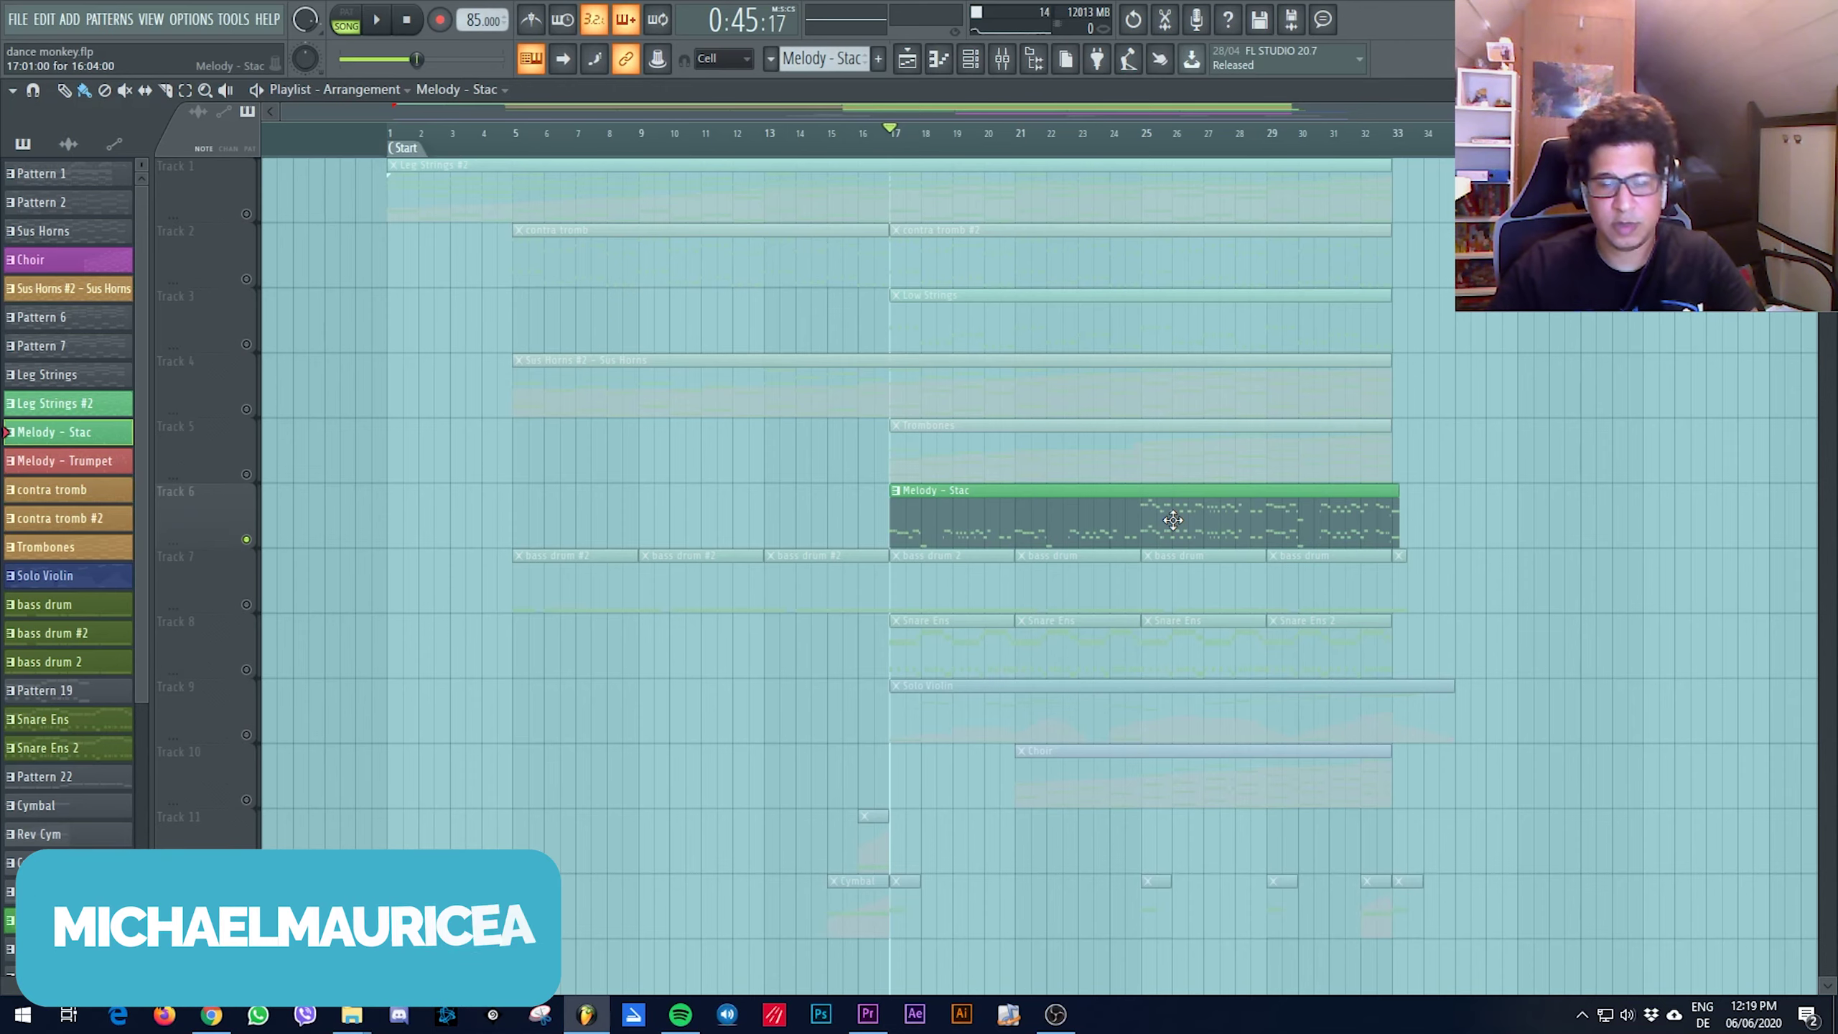
Reopen the Melody - Stac clip's notes and play from bar 10 to examine the octave-doubled section
double_click(1180, 528)
right_click(1180, 528, "ctrl")
scroll(791, 149, "up", 5)
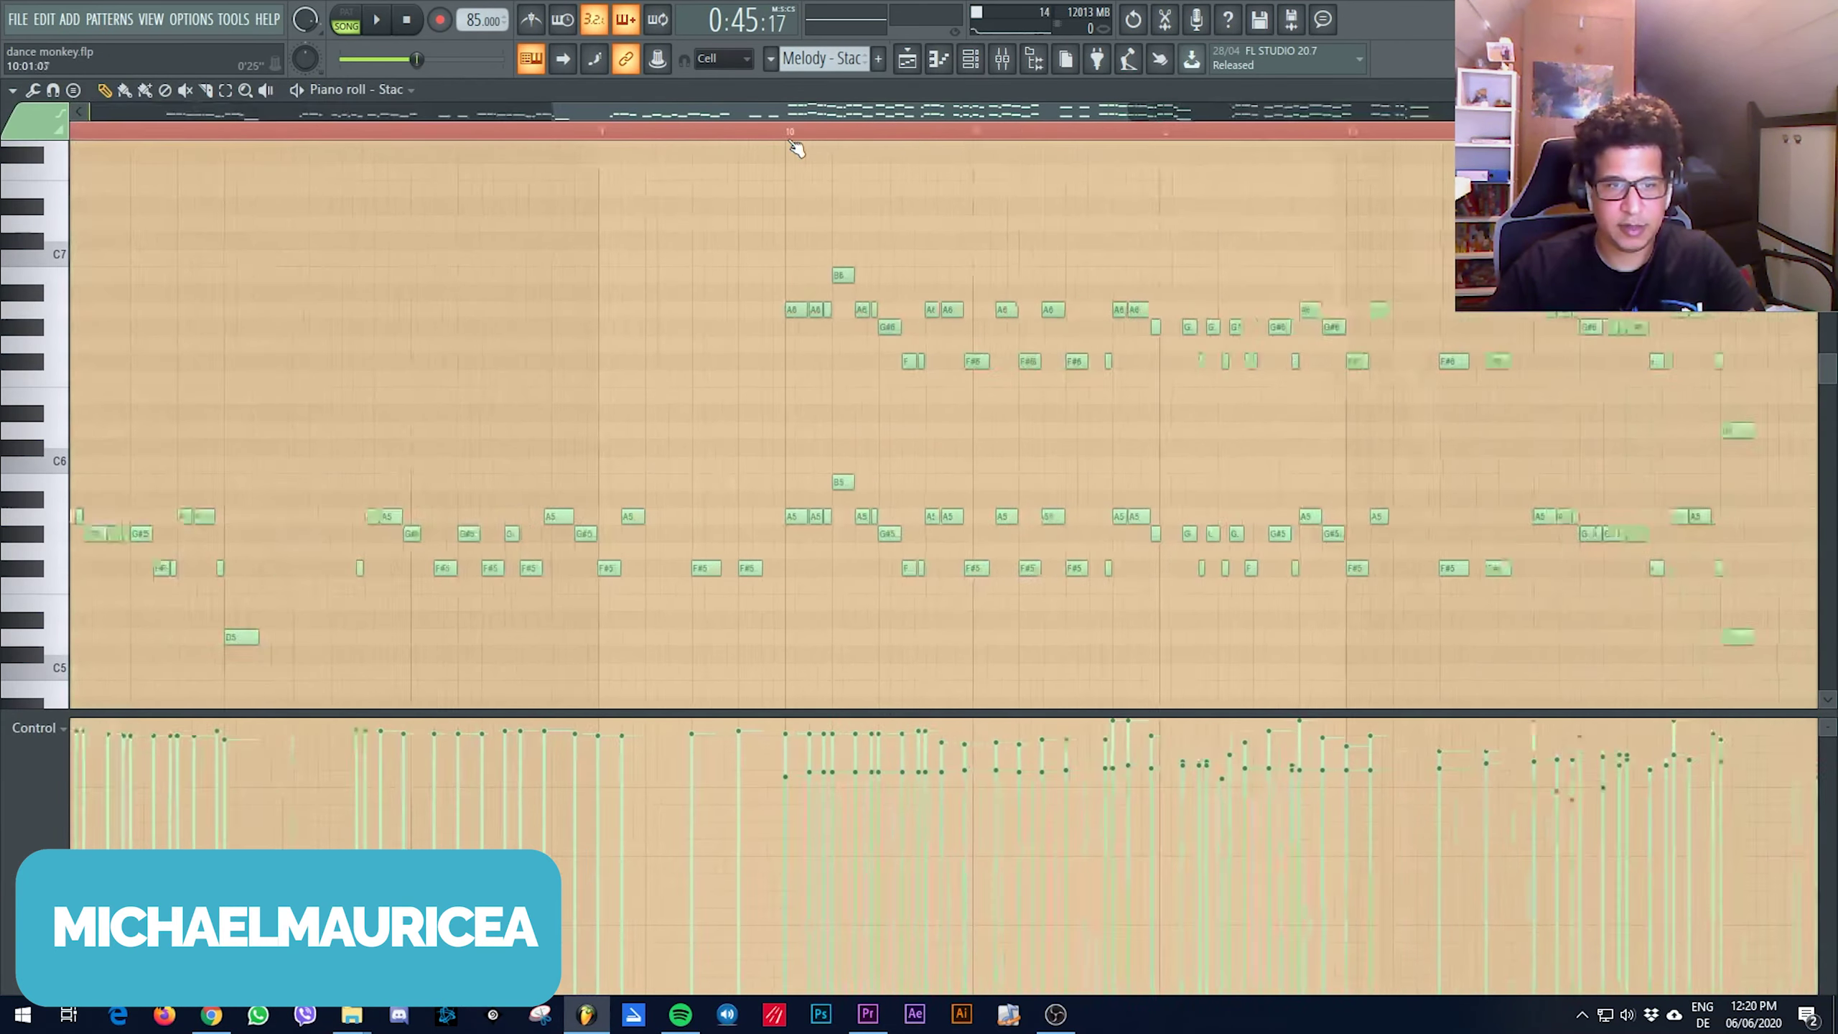
left_click(790, 135)
key("space")
scroll(788, 278, "down", 4)
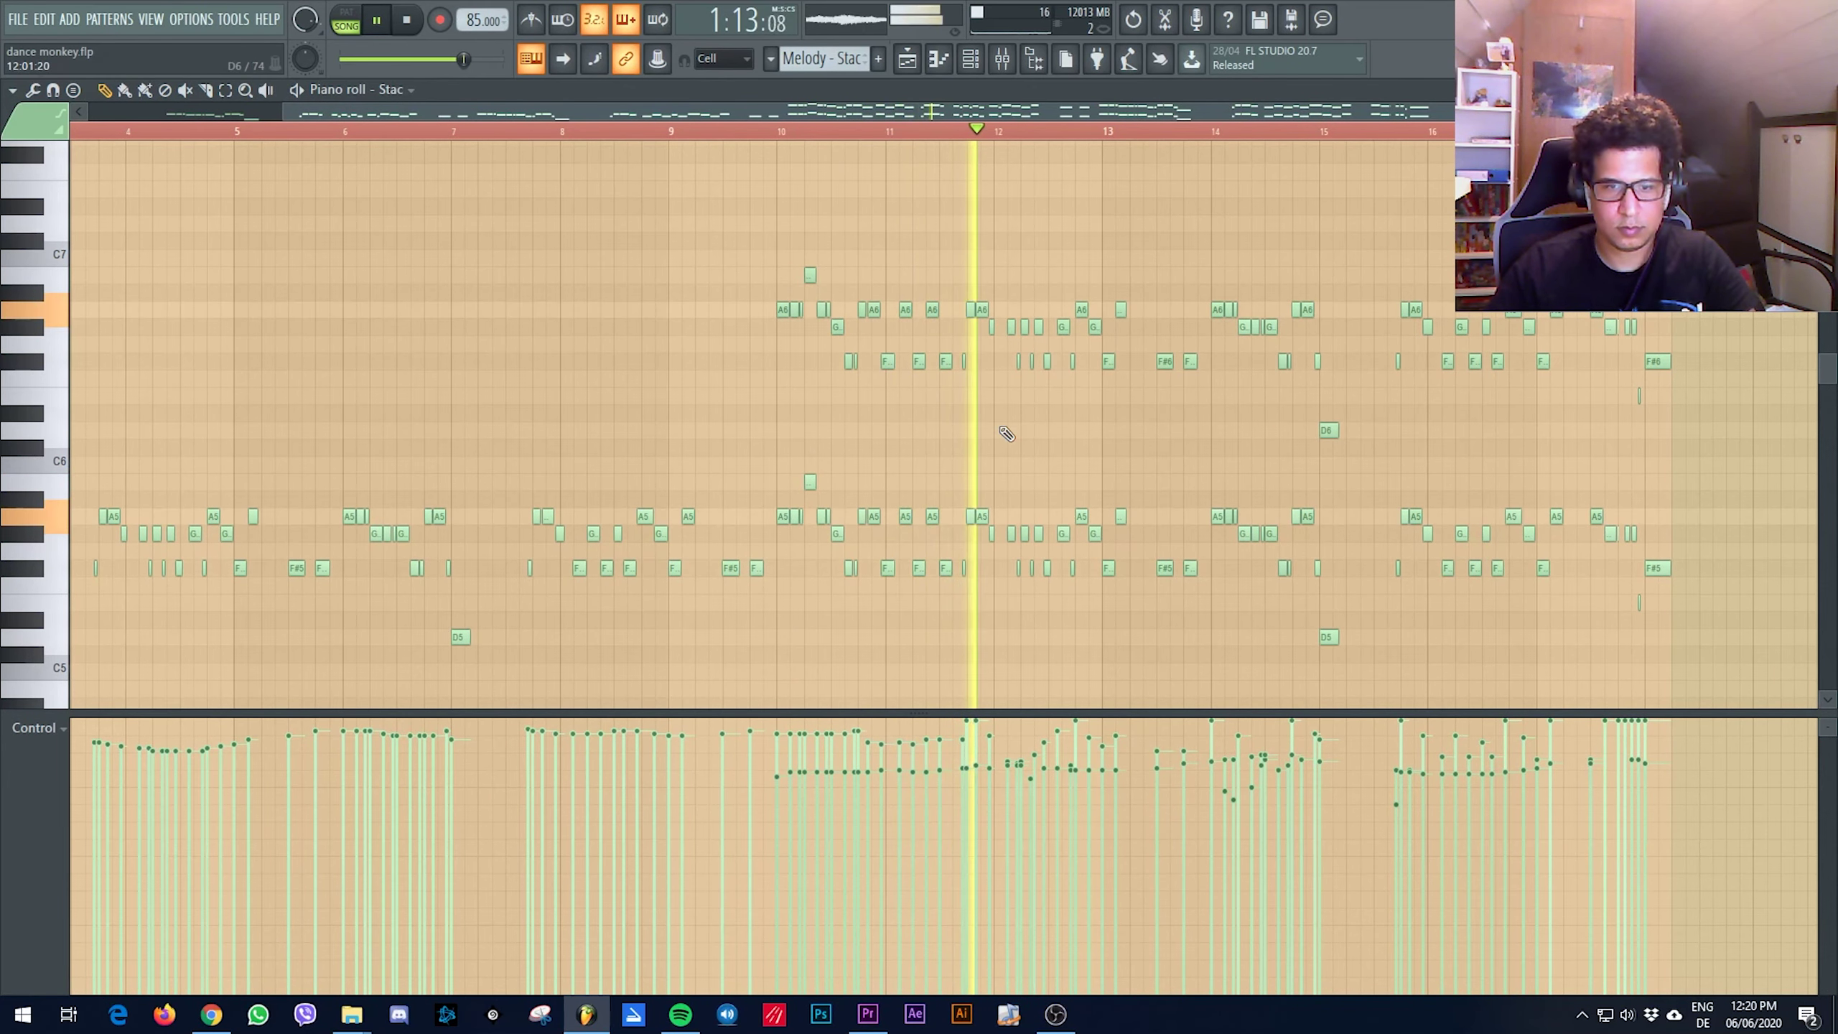
scroll(1028, 433, "up", 1)
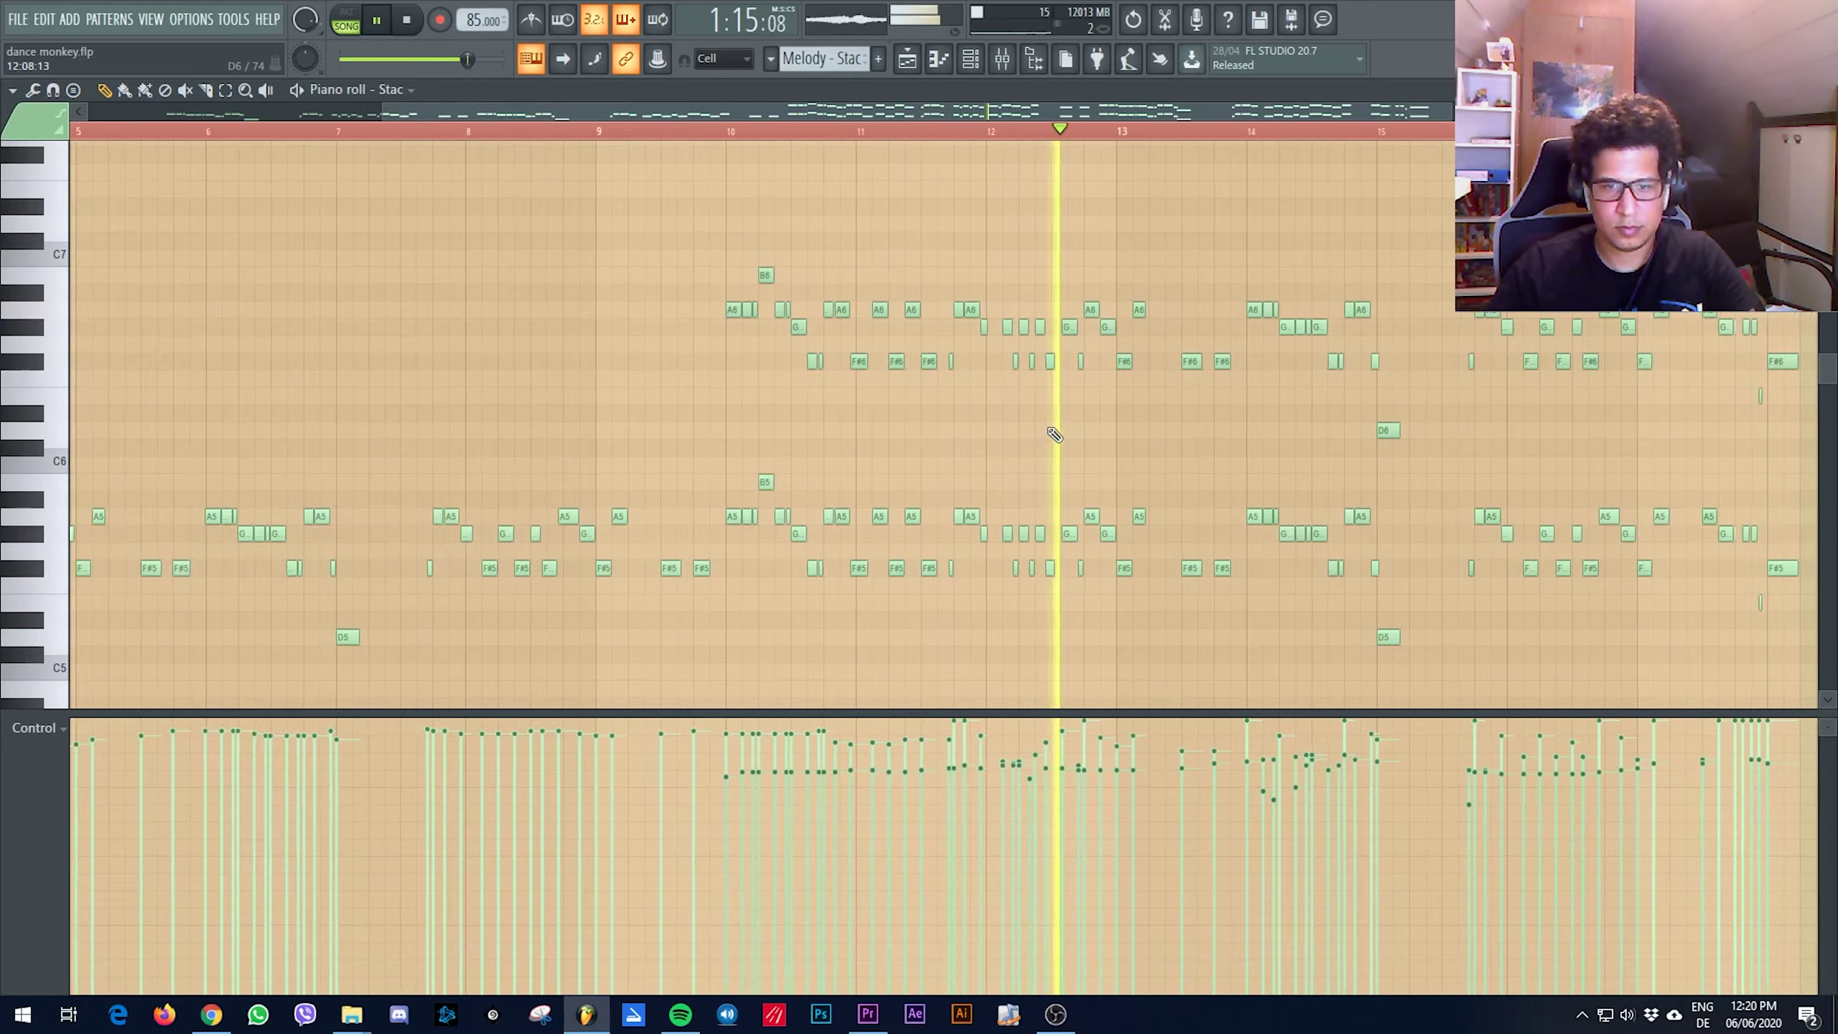
scroll(1140, 481, "up", 2)
scroll(1142, 480, "down", 1)
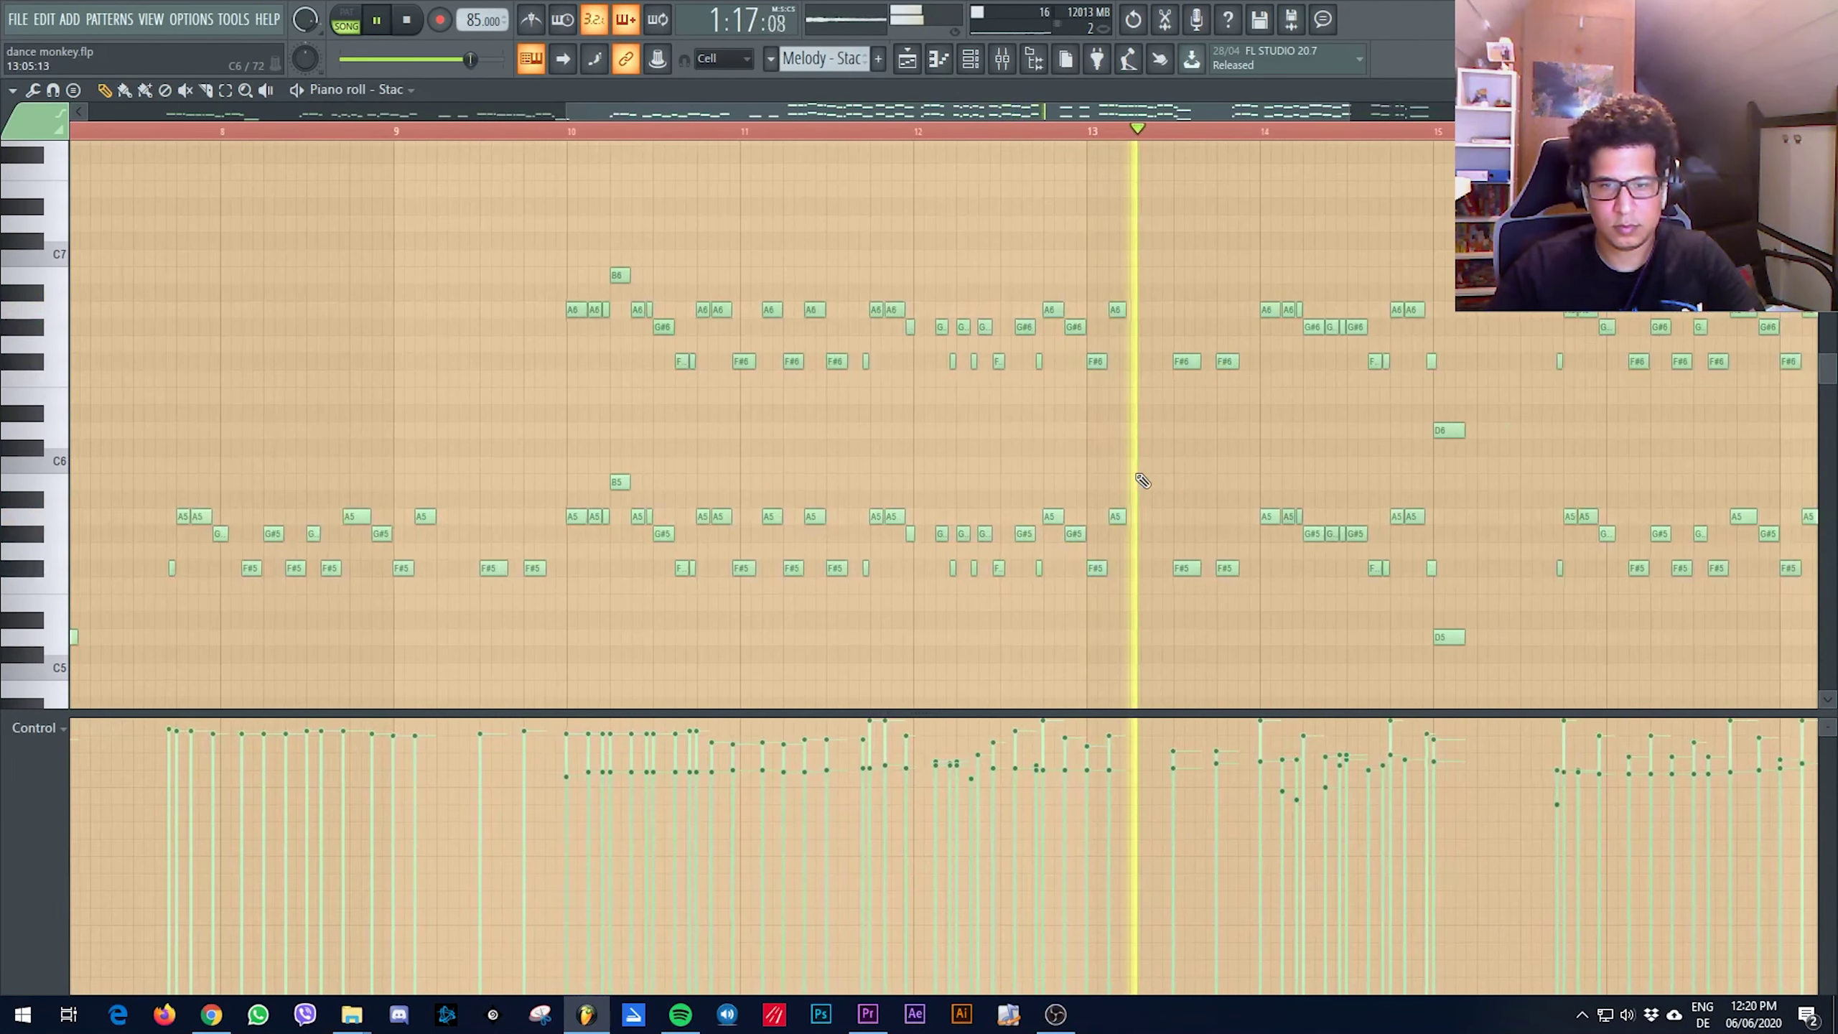
key("space")
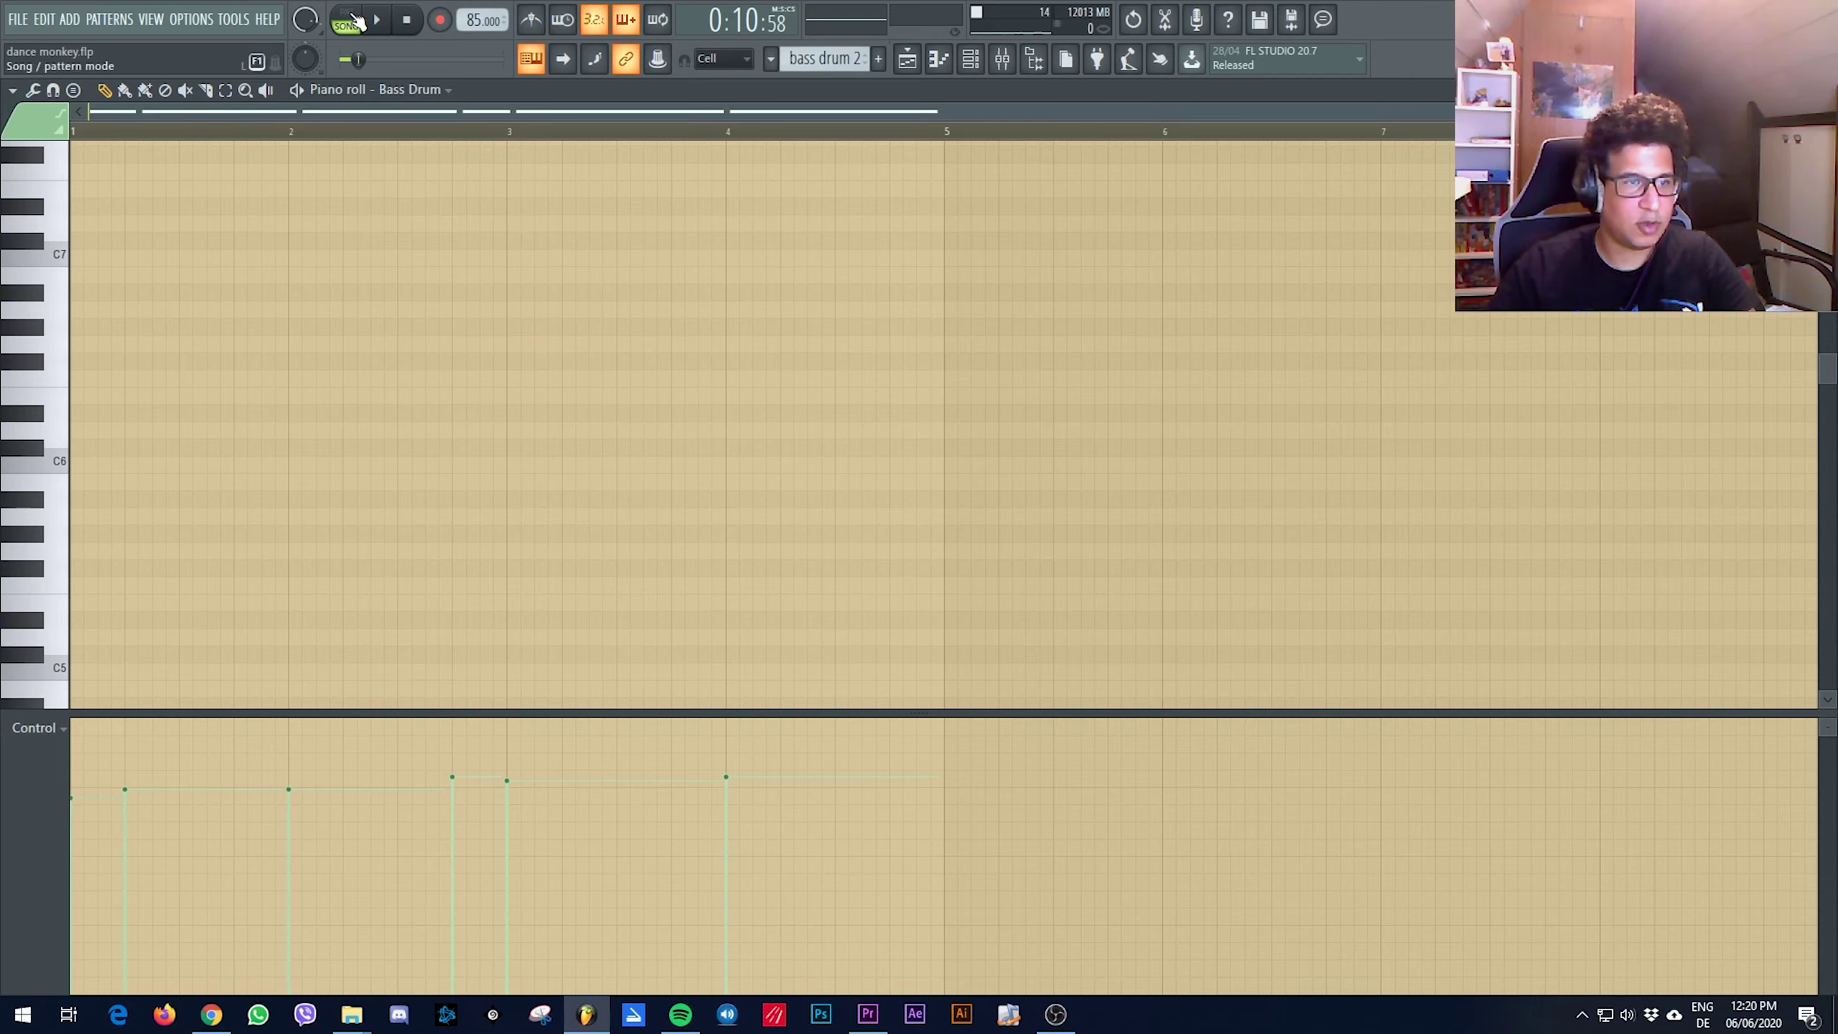
Play the bass drum 2 notes in pattern mode to hear the rhythm, and return to the playlist
left_click(355, 20)
scroll(349, 340, "down", 10)
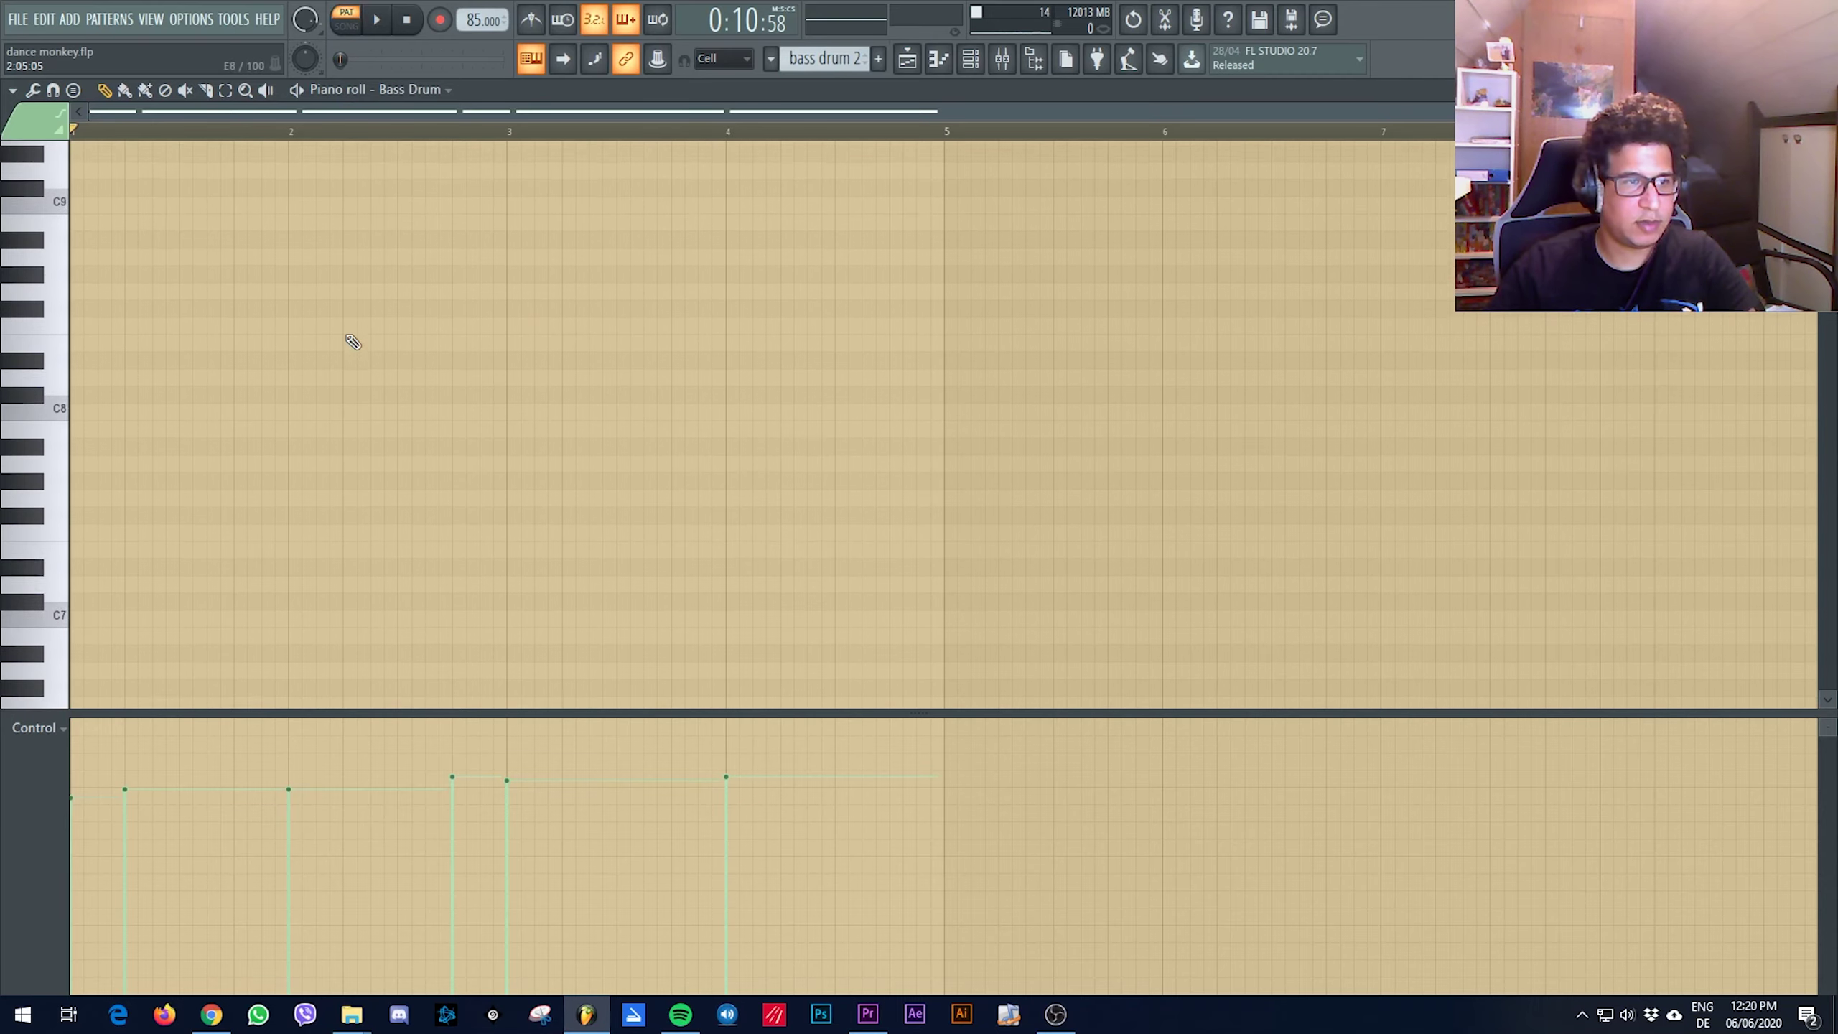
key("space")
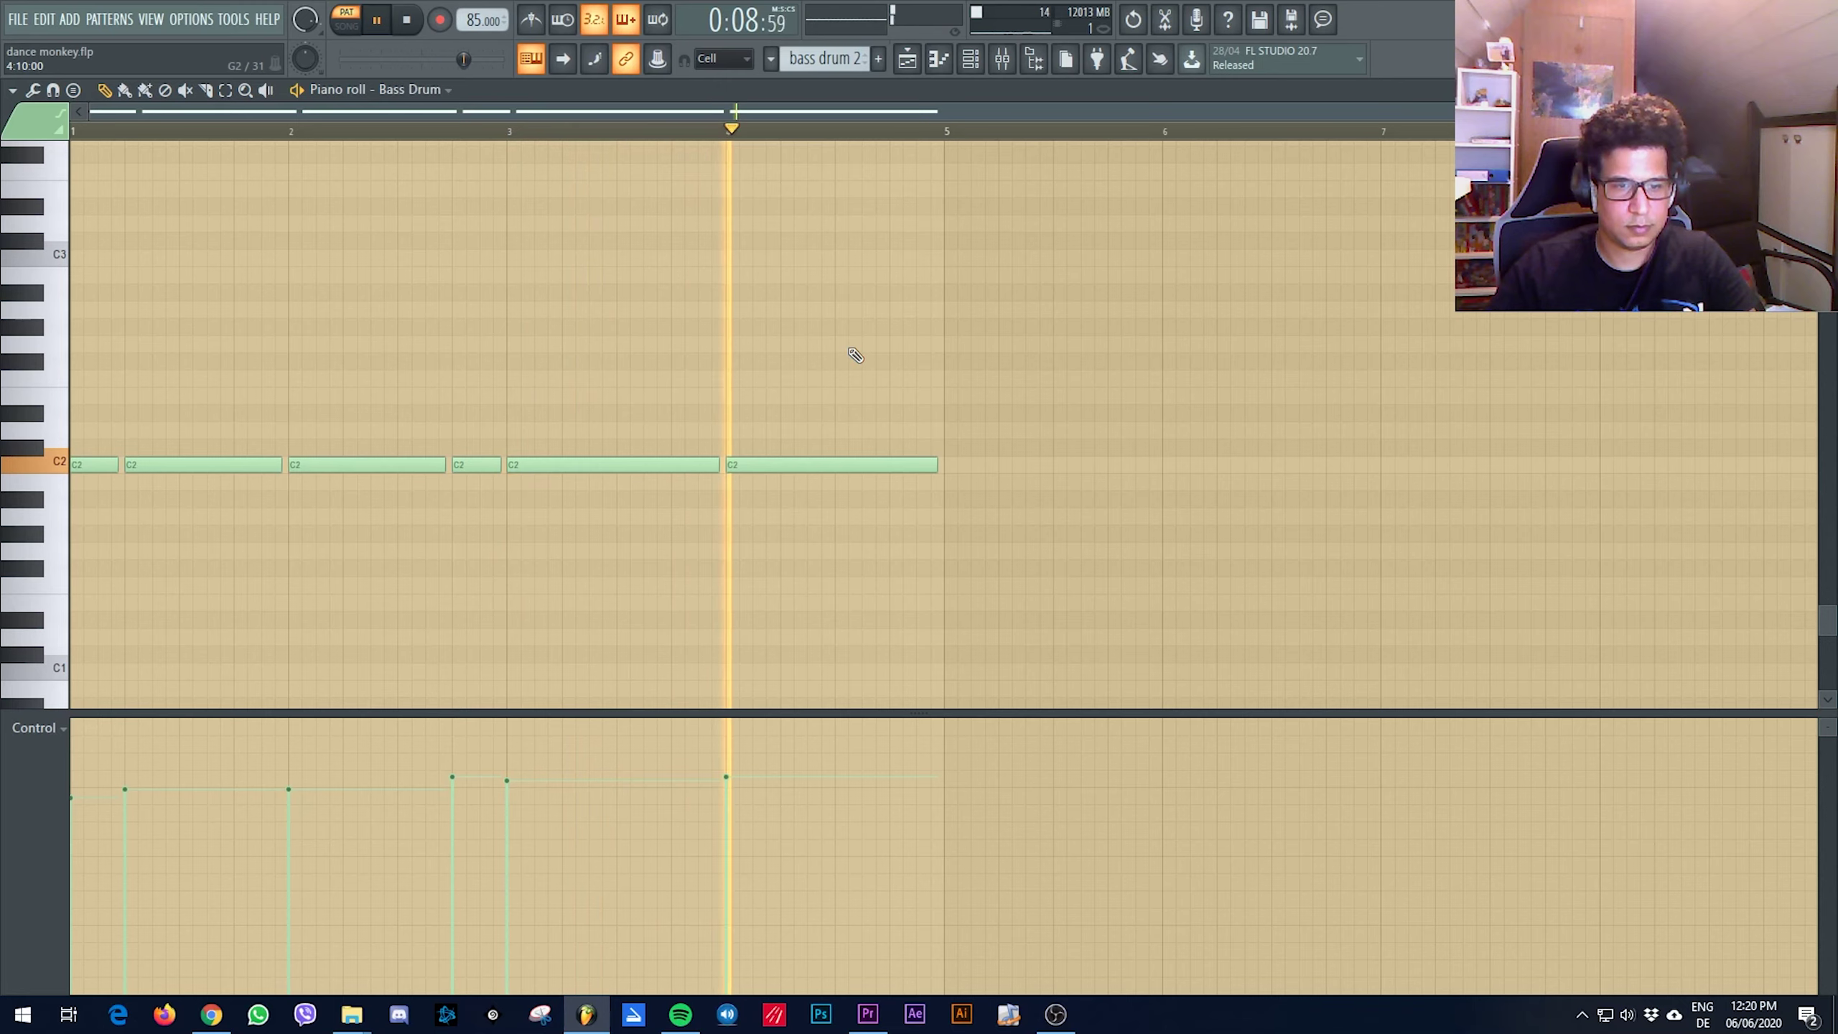
key("space")
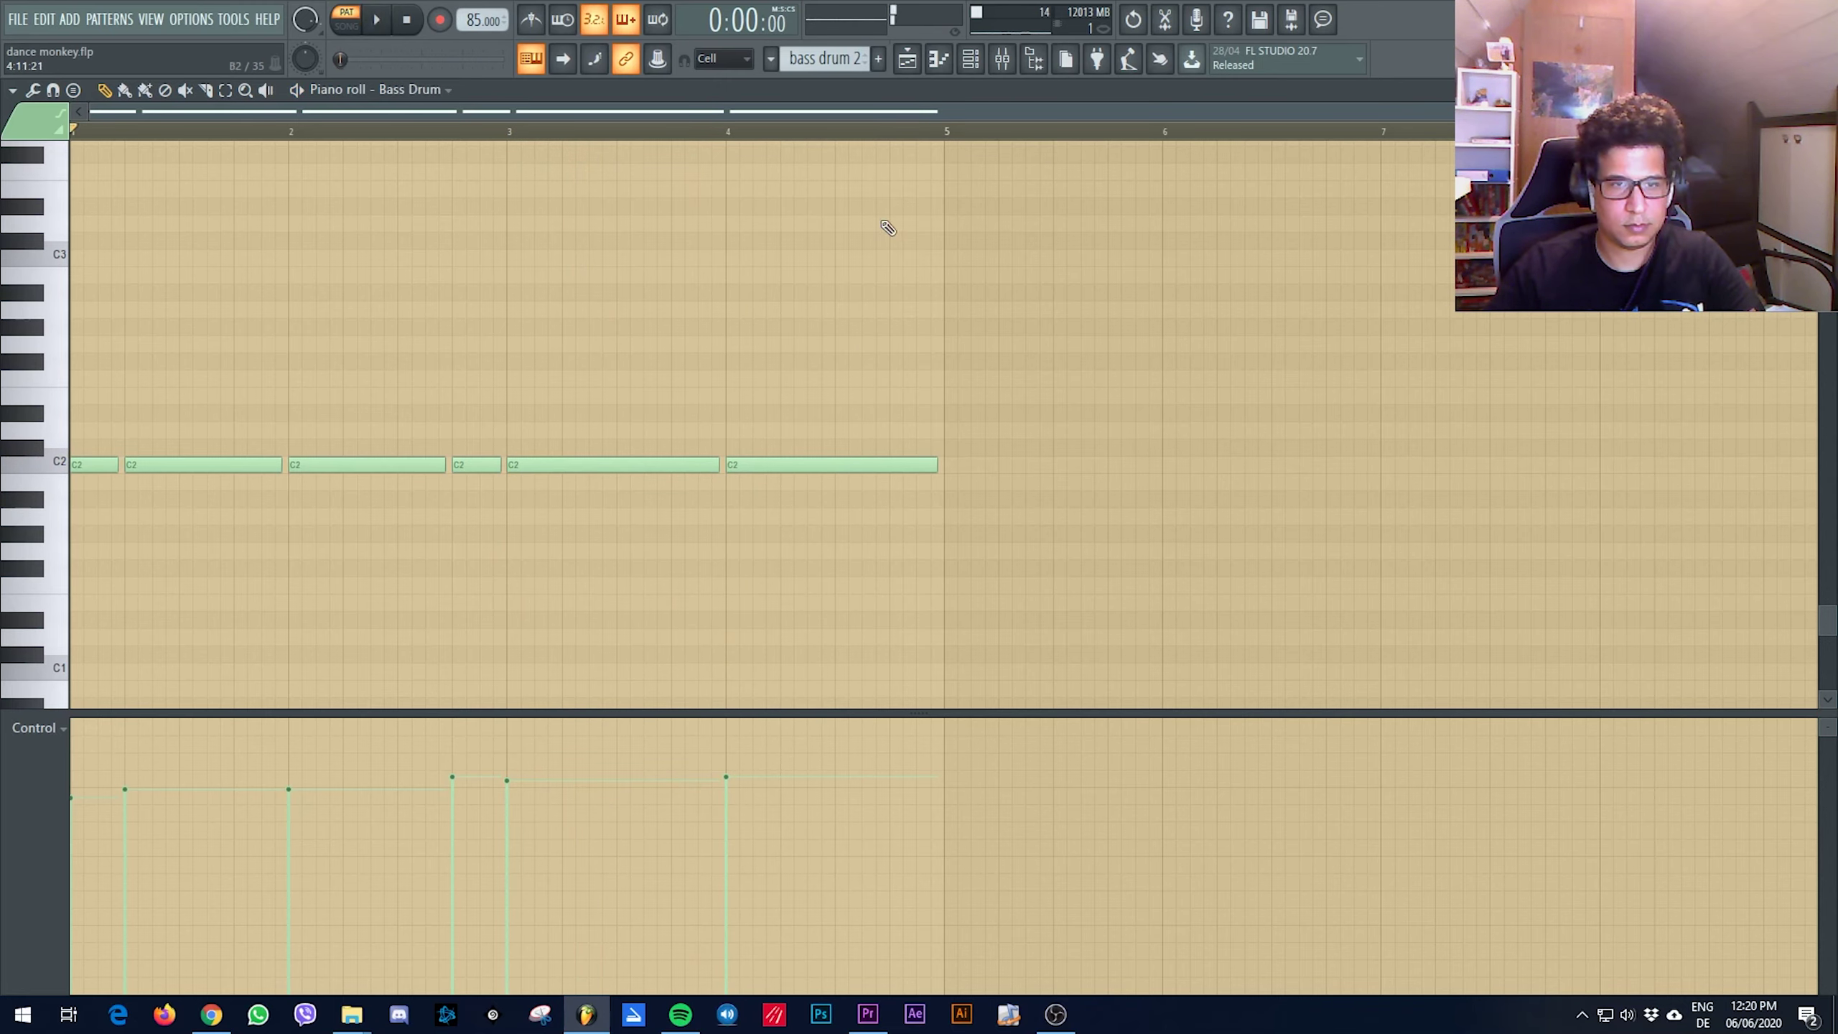
left_click(907, 62)
Solo Track 8, open the first Snare Ens clip's notes, play the snare pattern, and return to the playlist
right_click(247, 670)
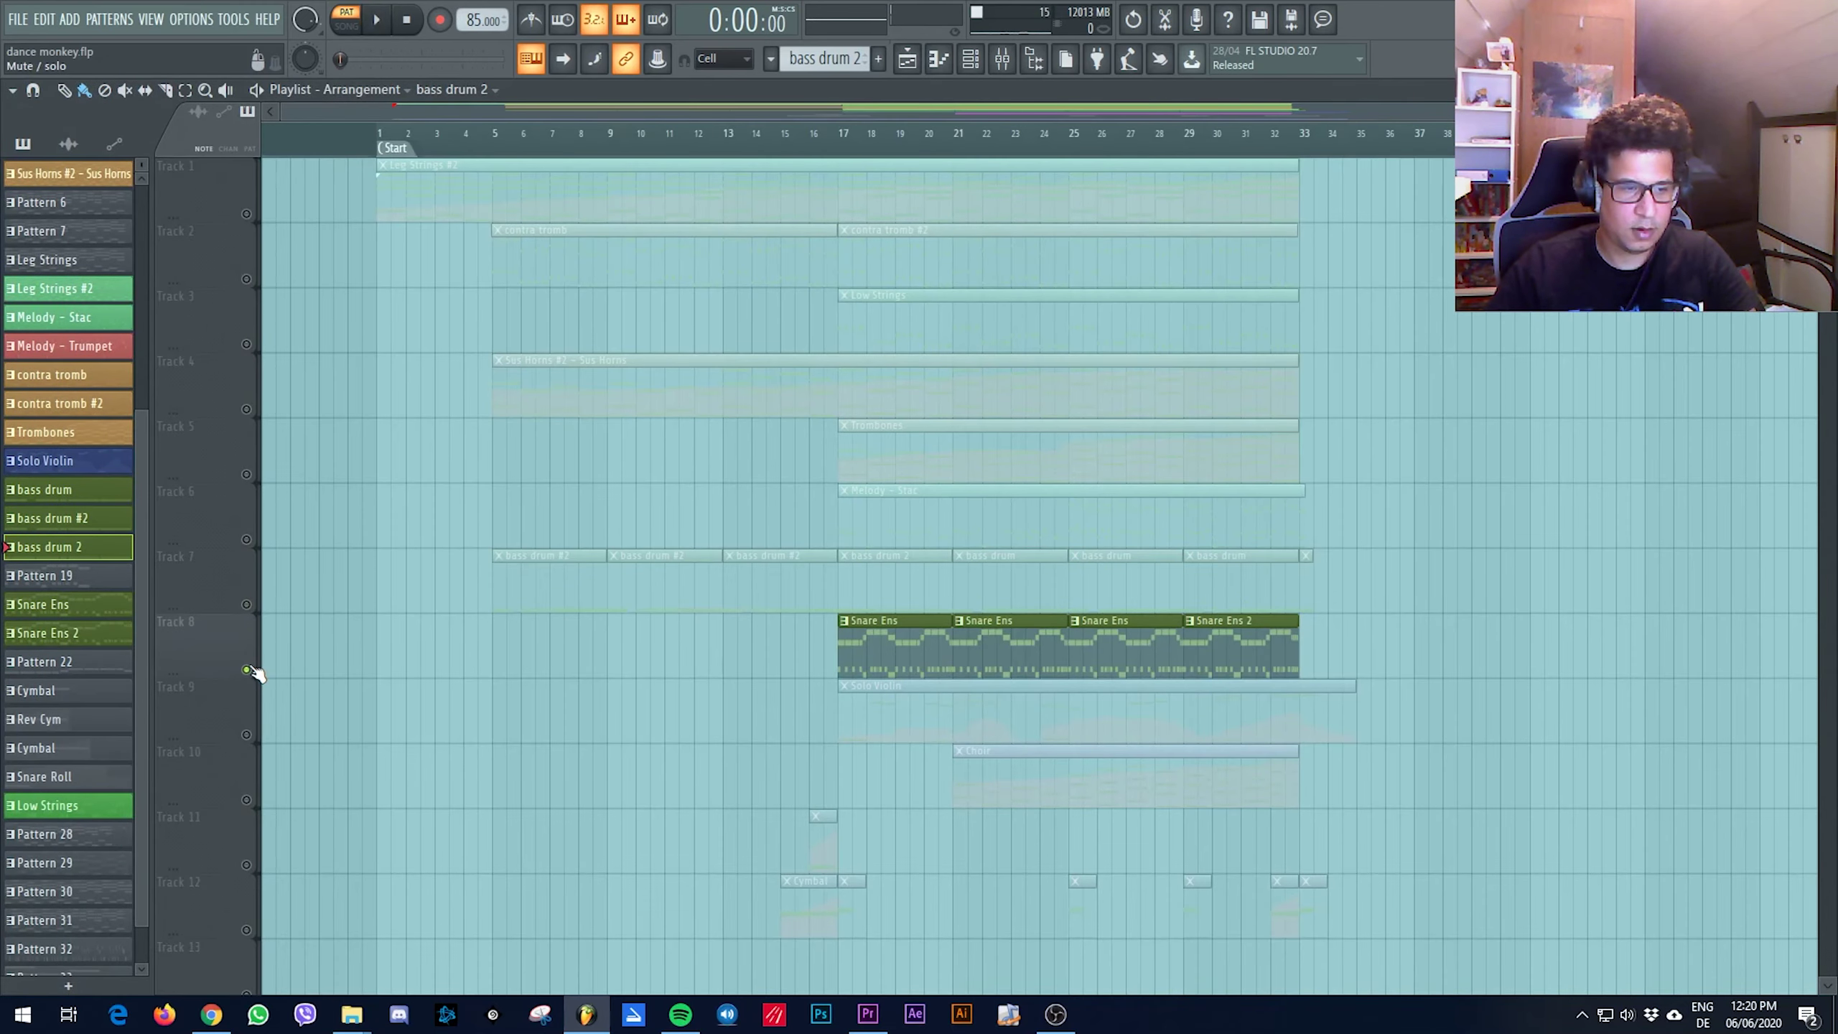
scroll(724, 661, "up", 4)
scroll(753, 659, "down", 3)
double_click(934, 645)
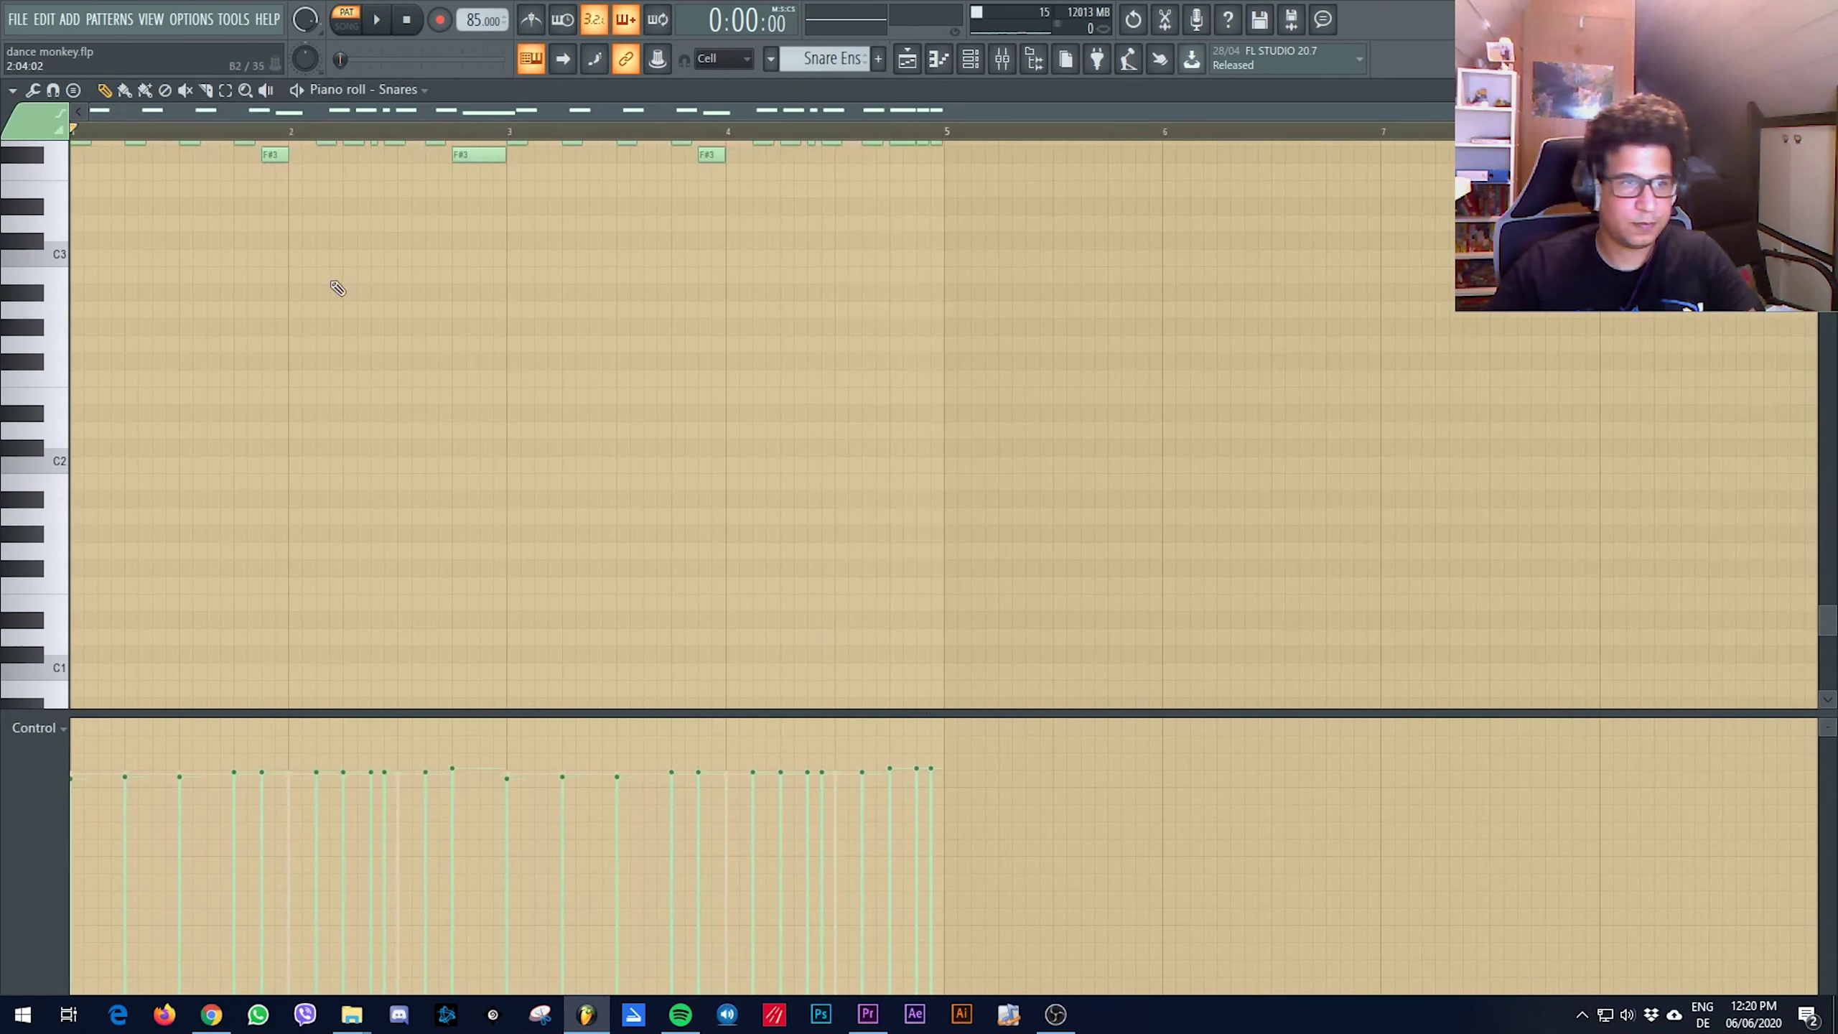
key("space")
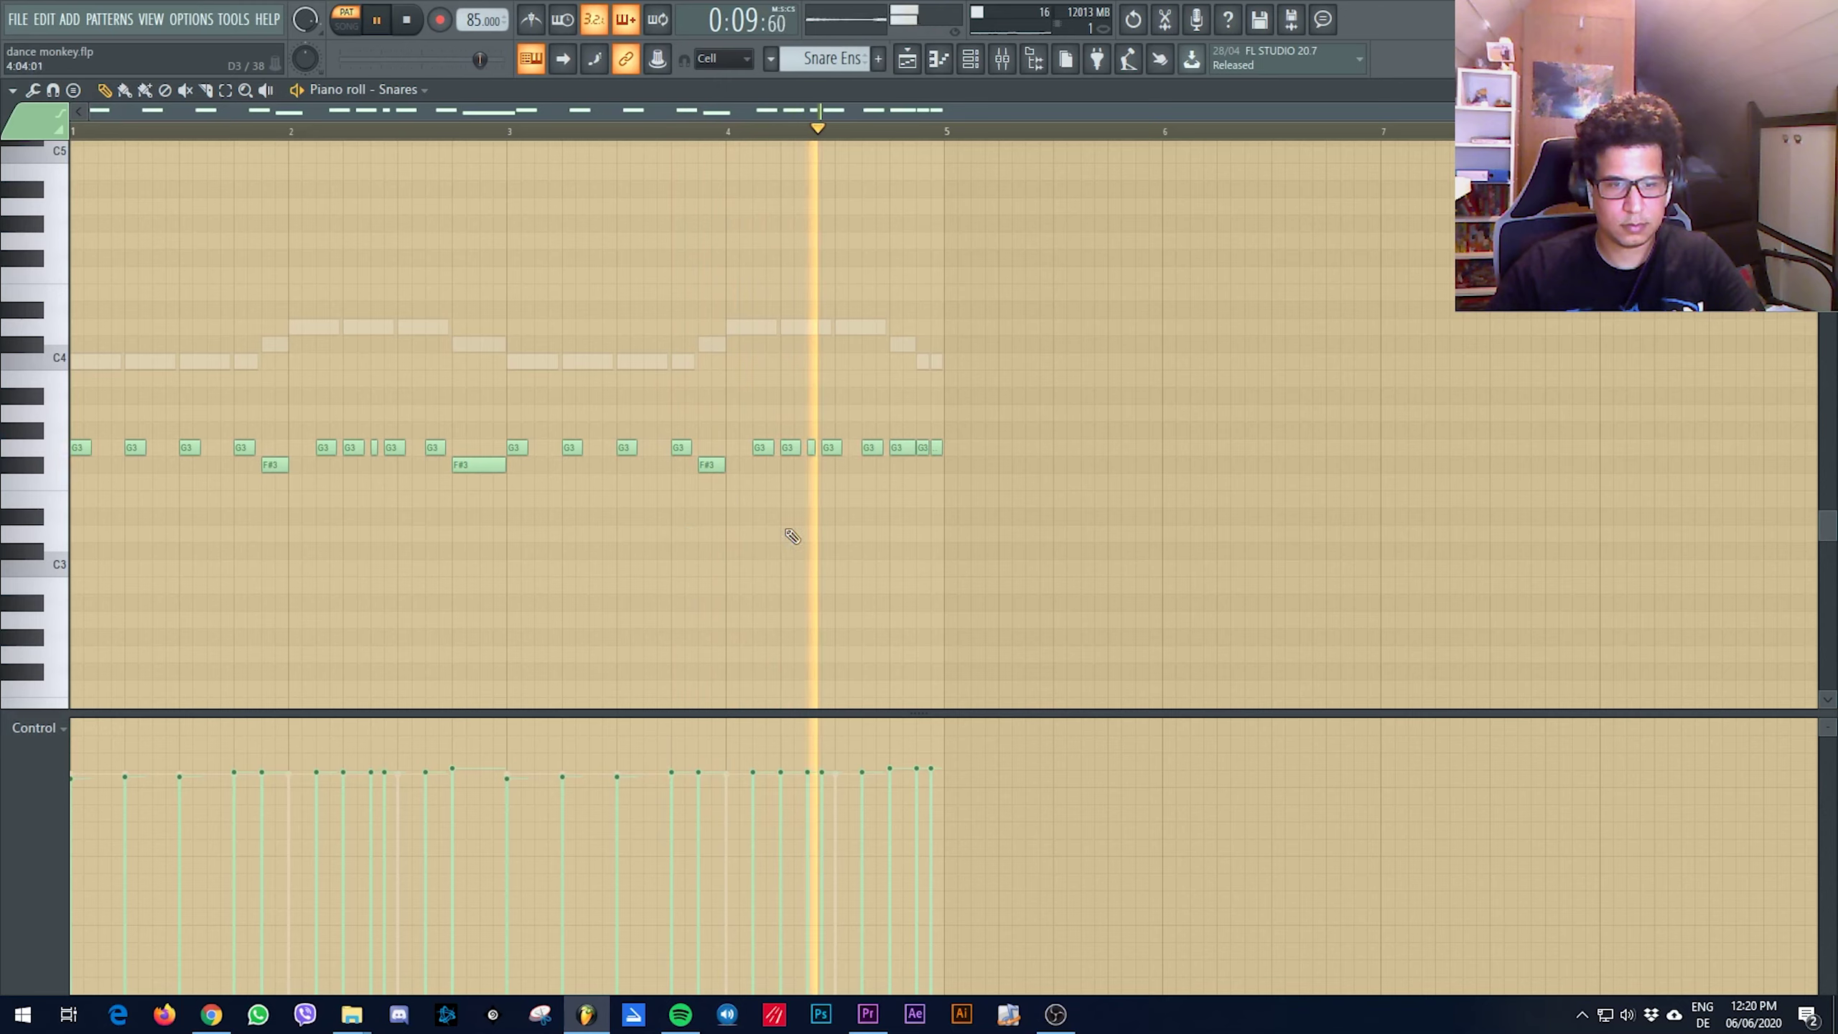
key("space")
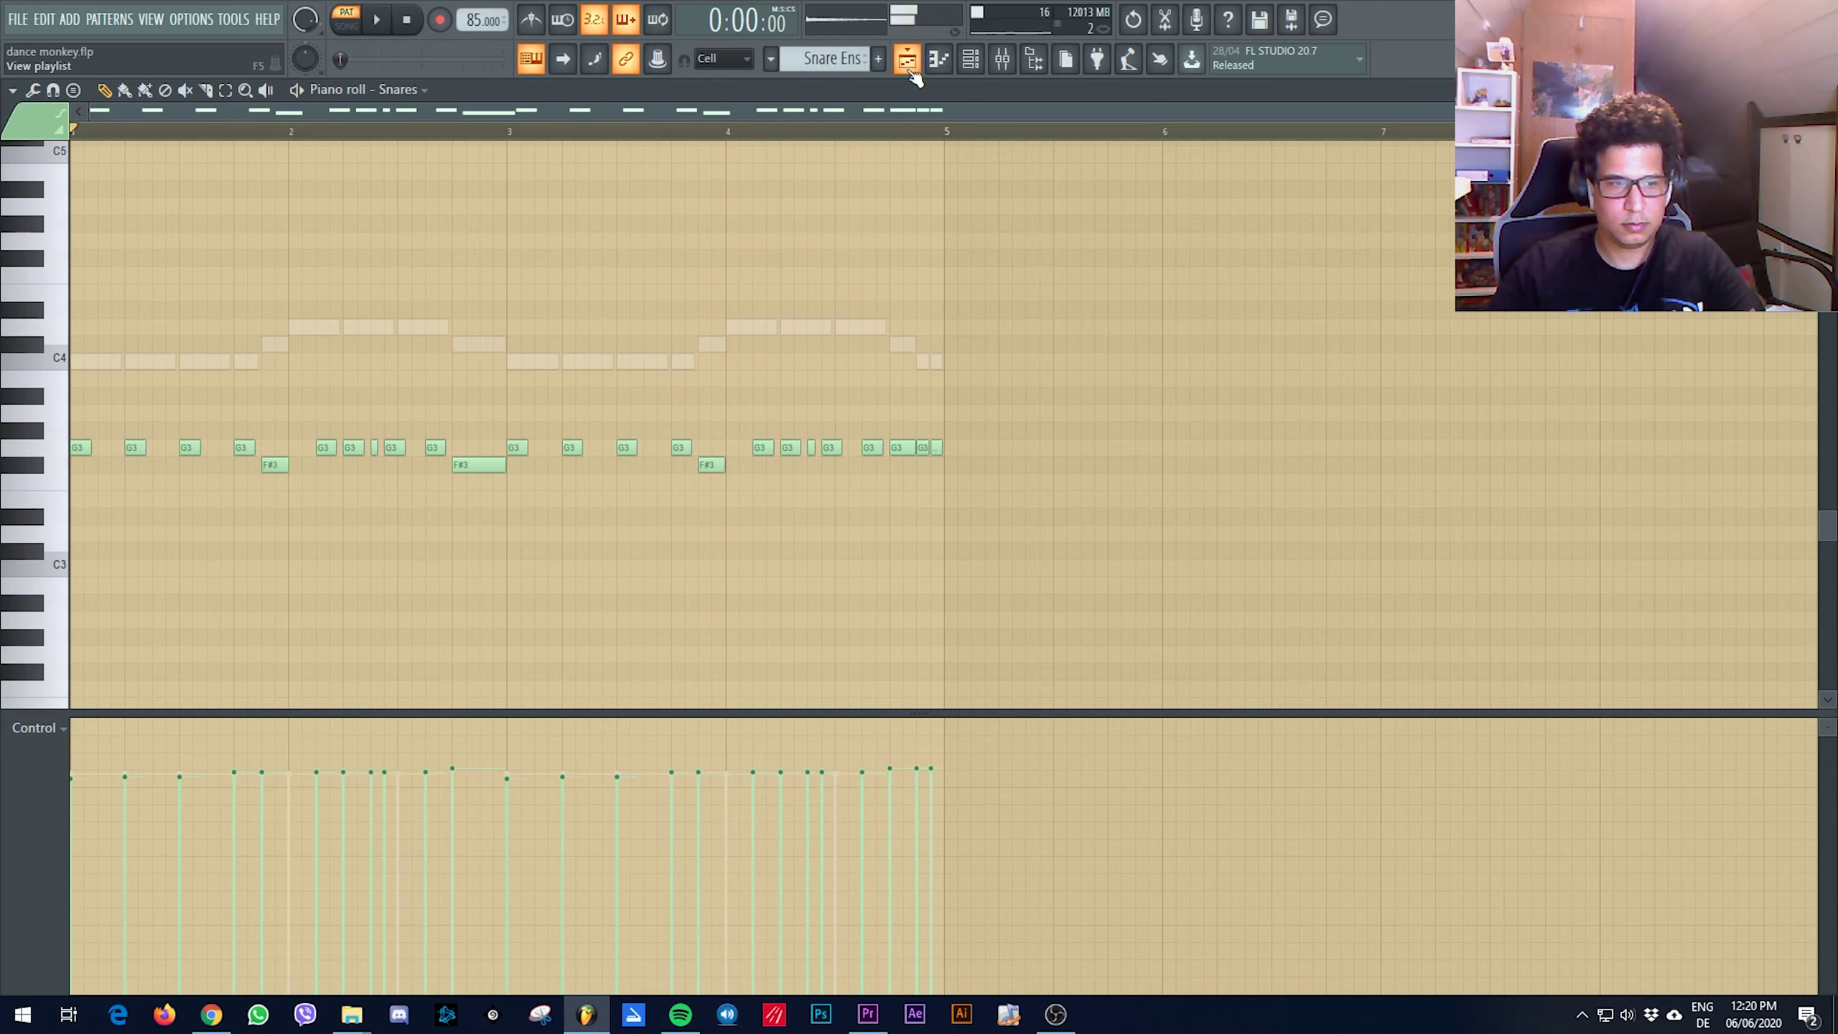
left_click(913, 71)
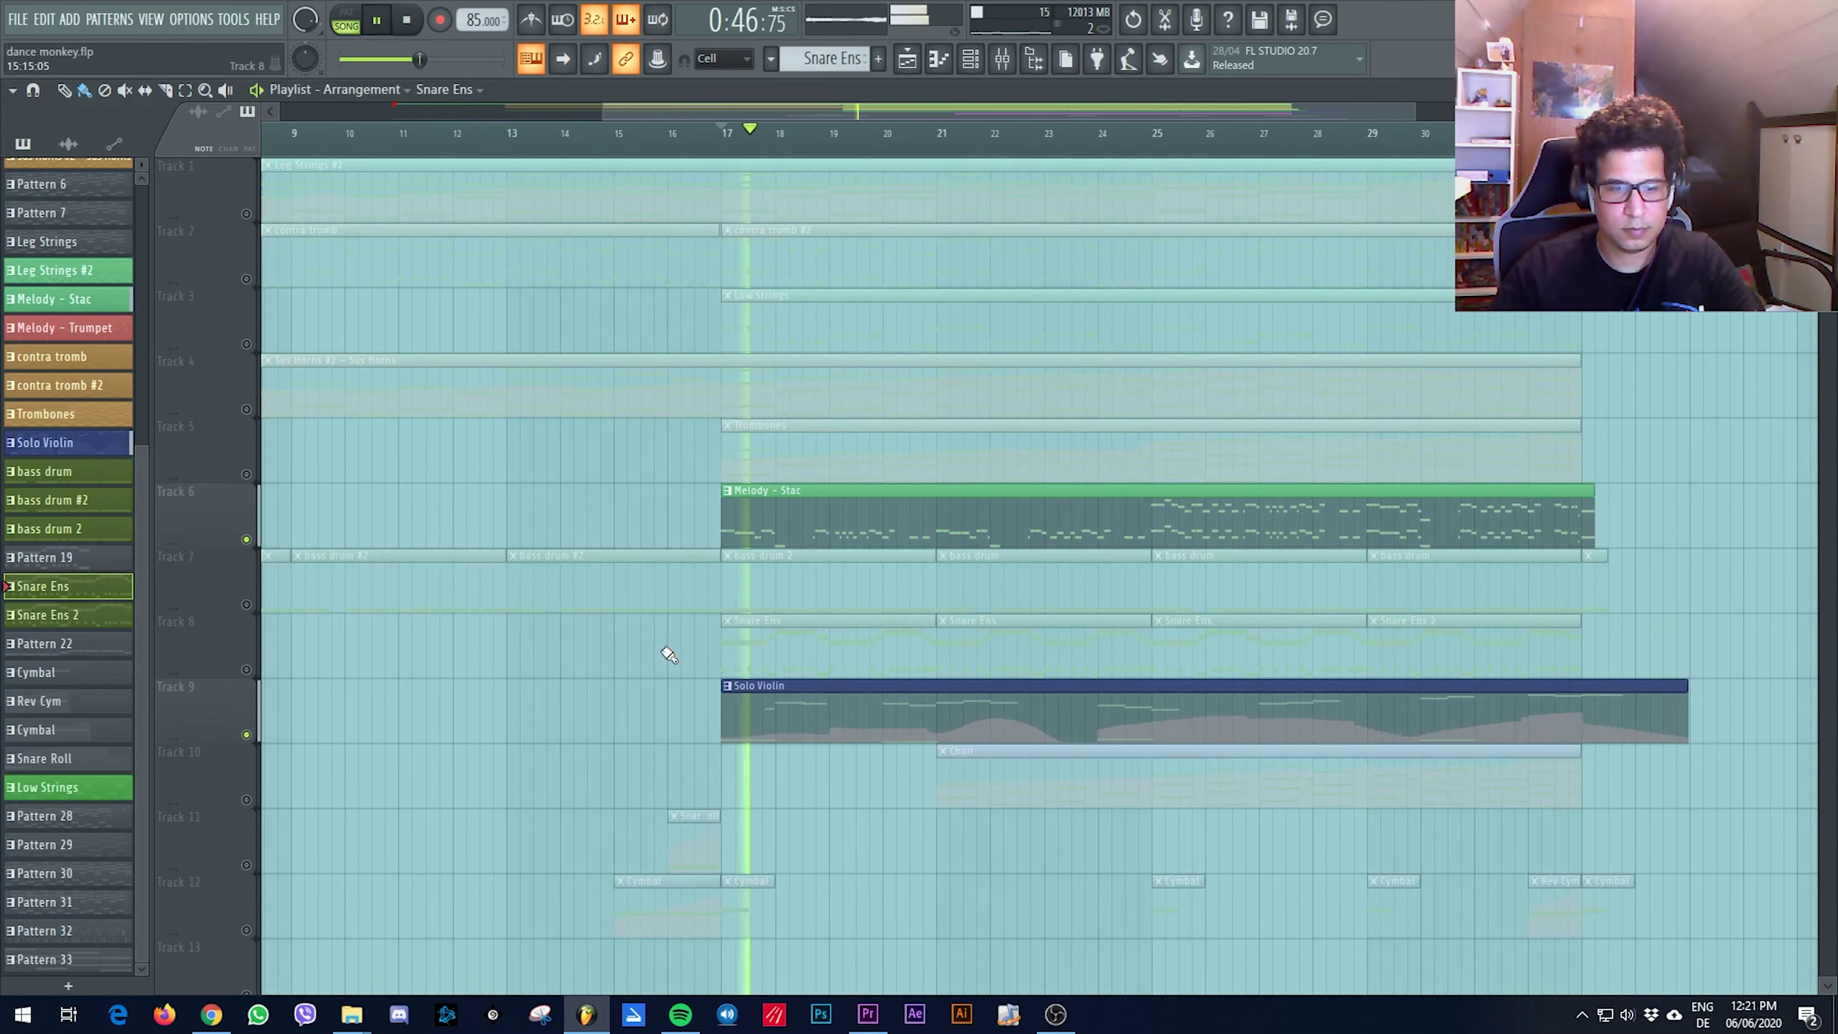
Listen to the Melody - Stac and Solo Violin parts together from bar 17, and reactivate all tracks
scroll(669, 655, "up", 1)
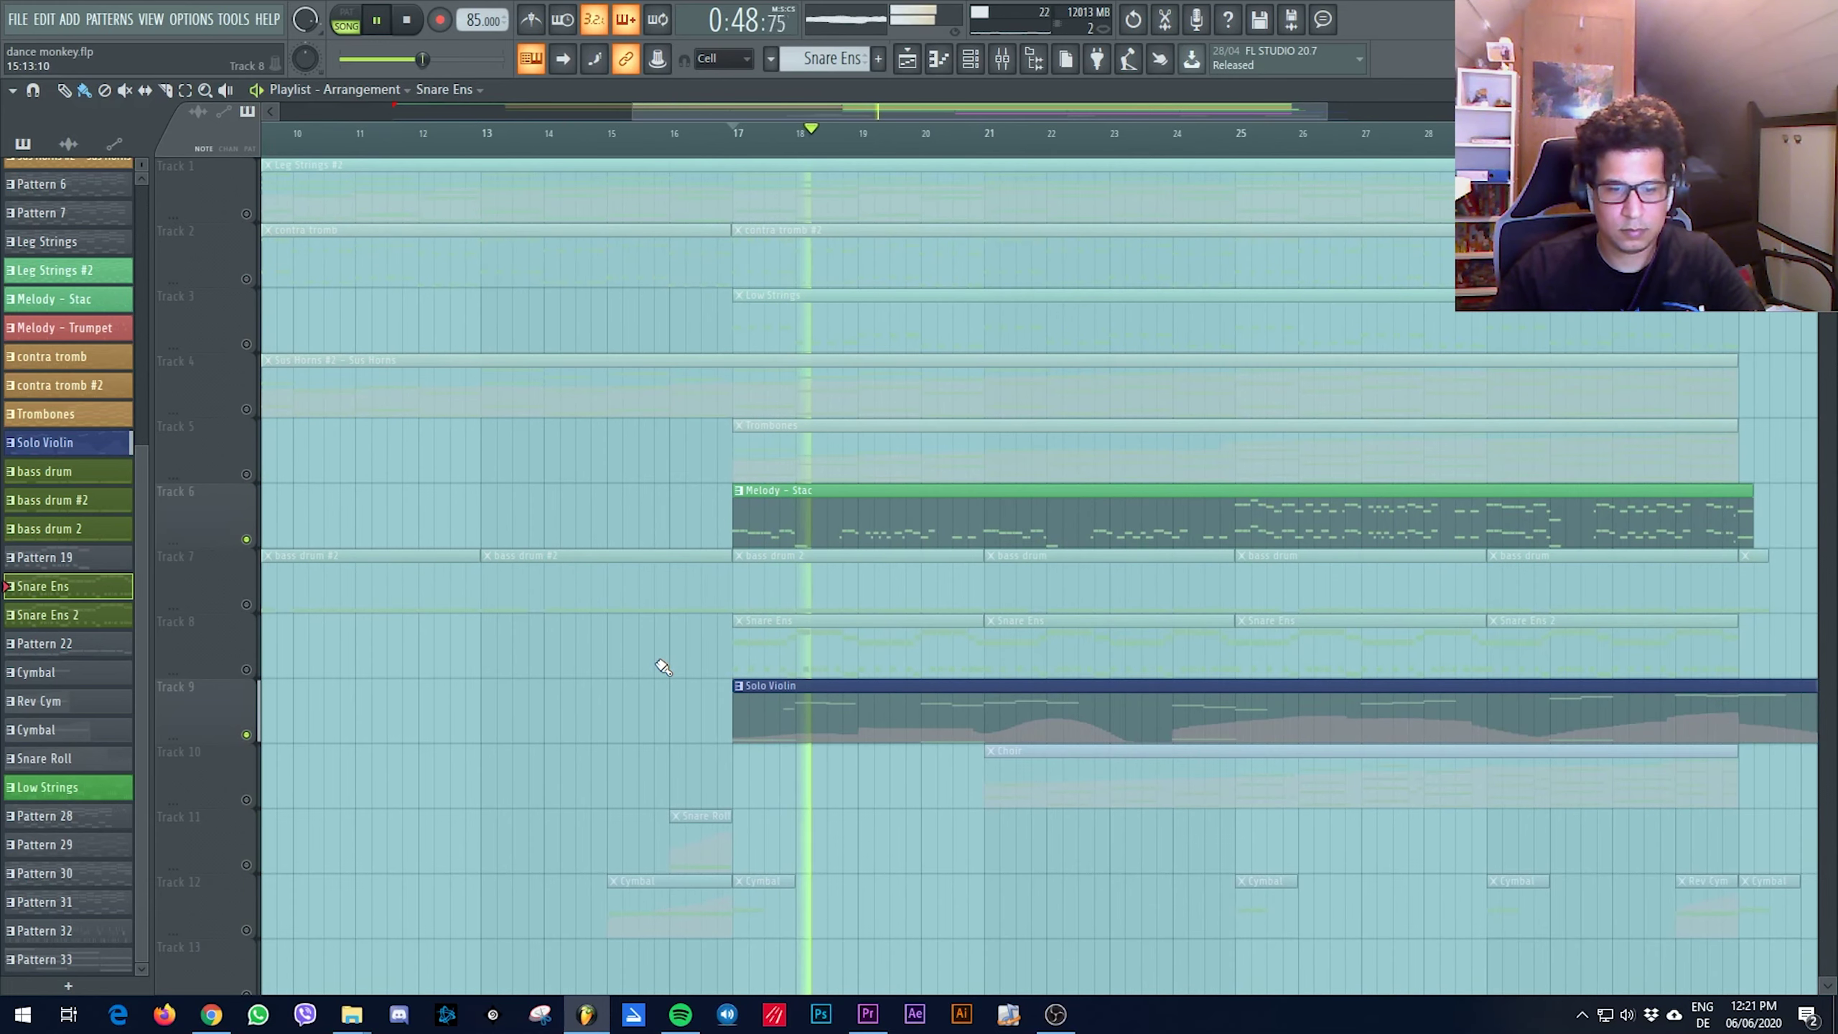
scroll(663, 666, "down", 1)
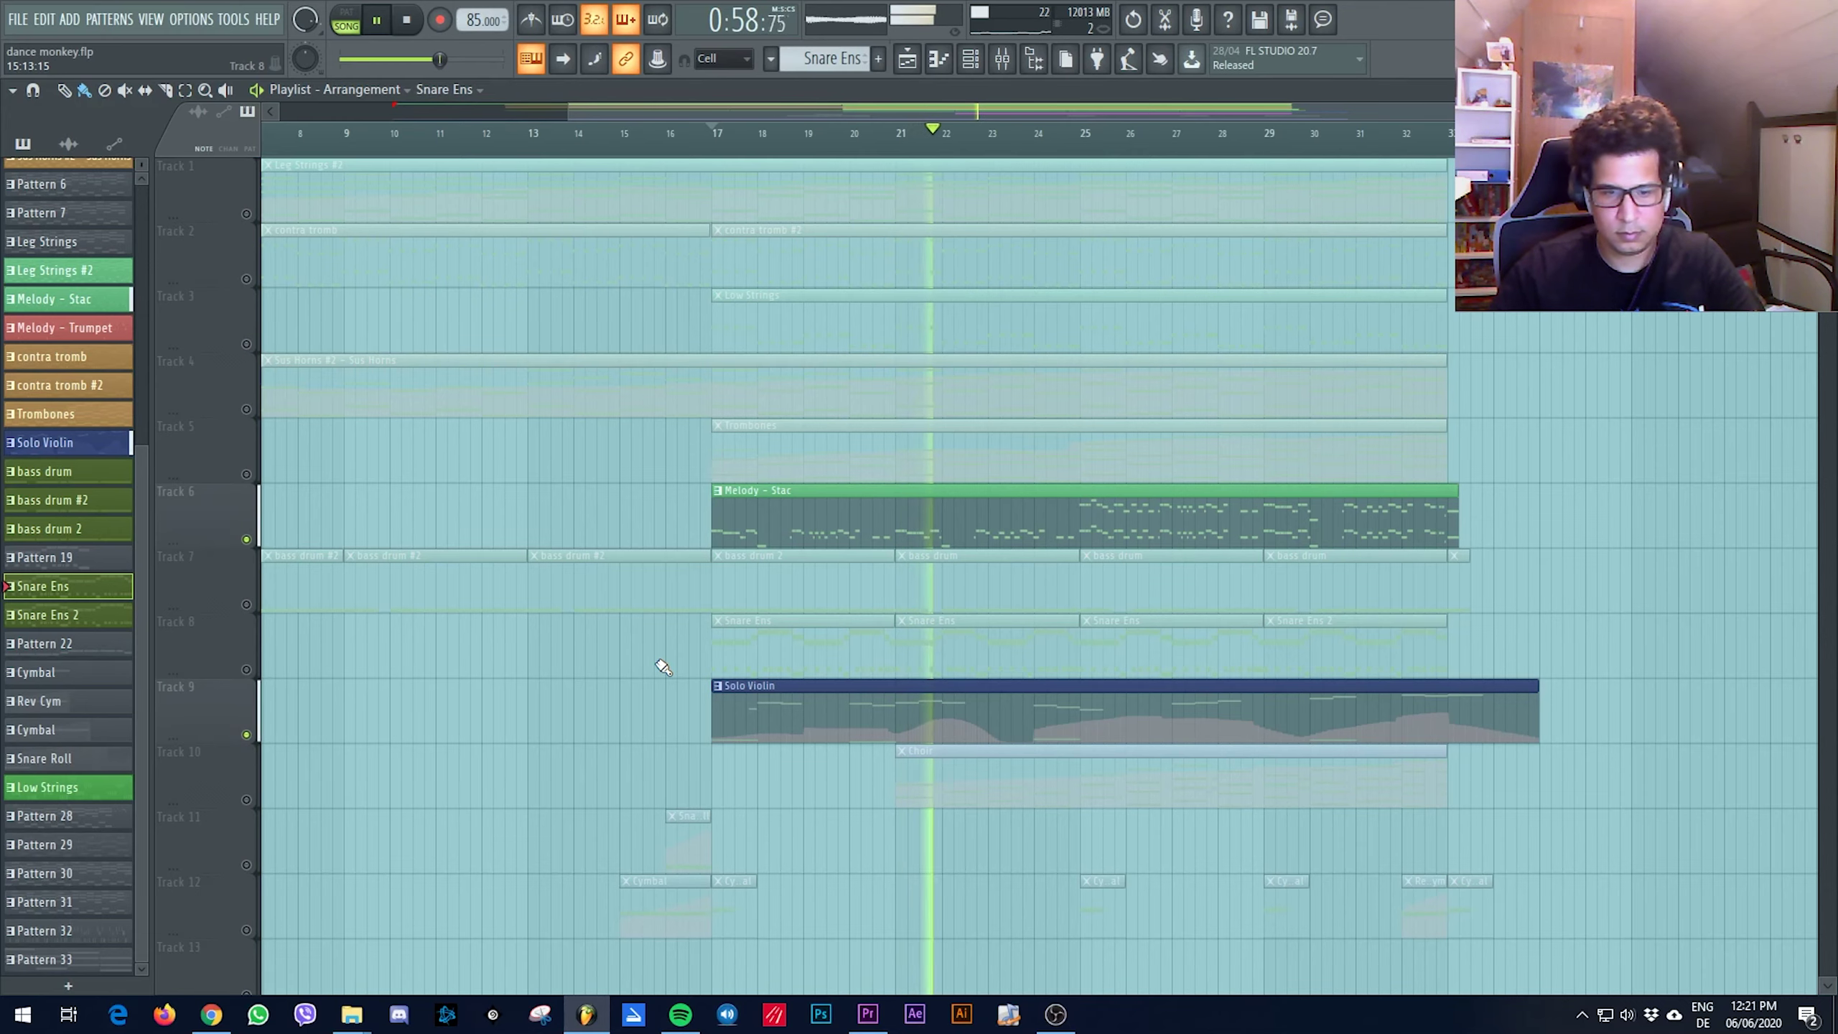
scroll(664, 667, "down", 3)
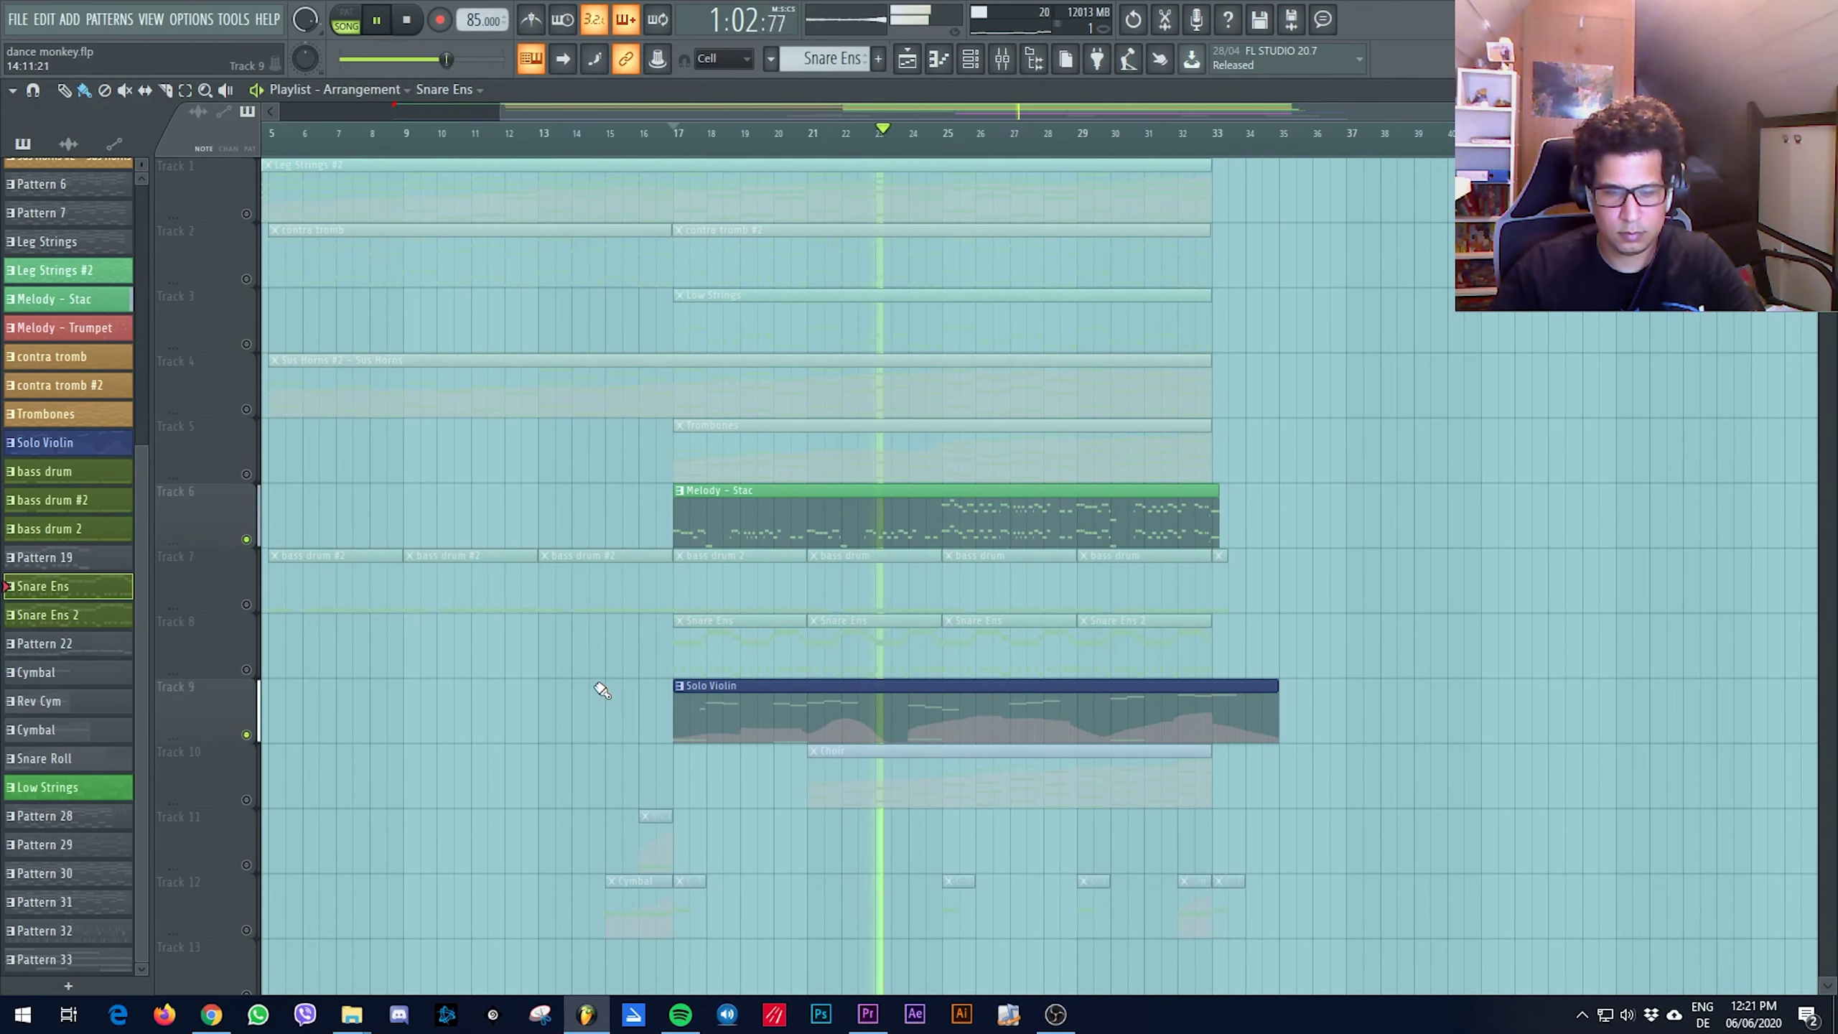
scroll(601, 691, "up", 2)
scroll(602, 692, "down", 1)
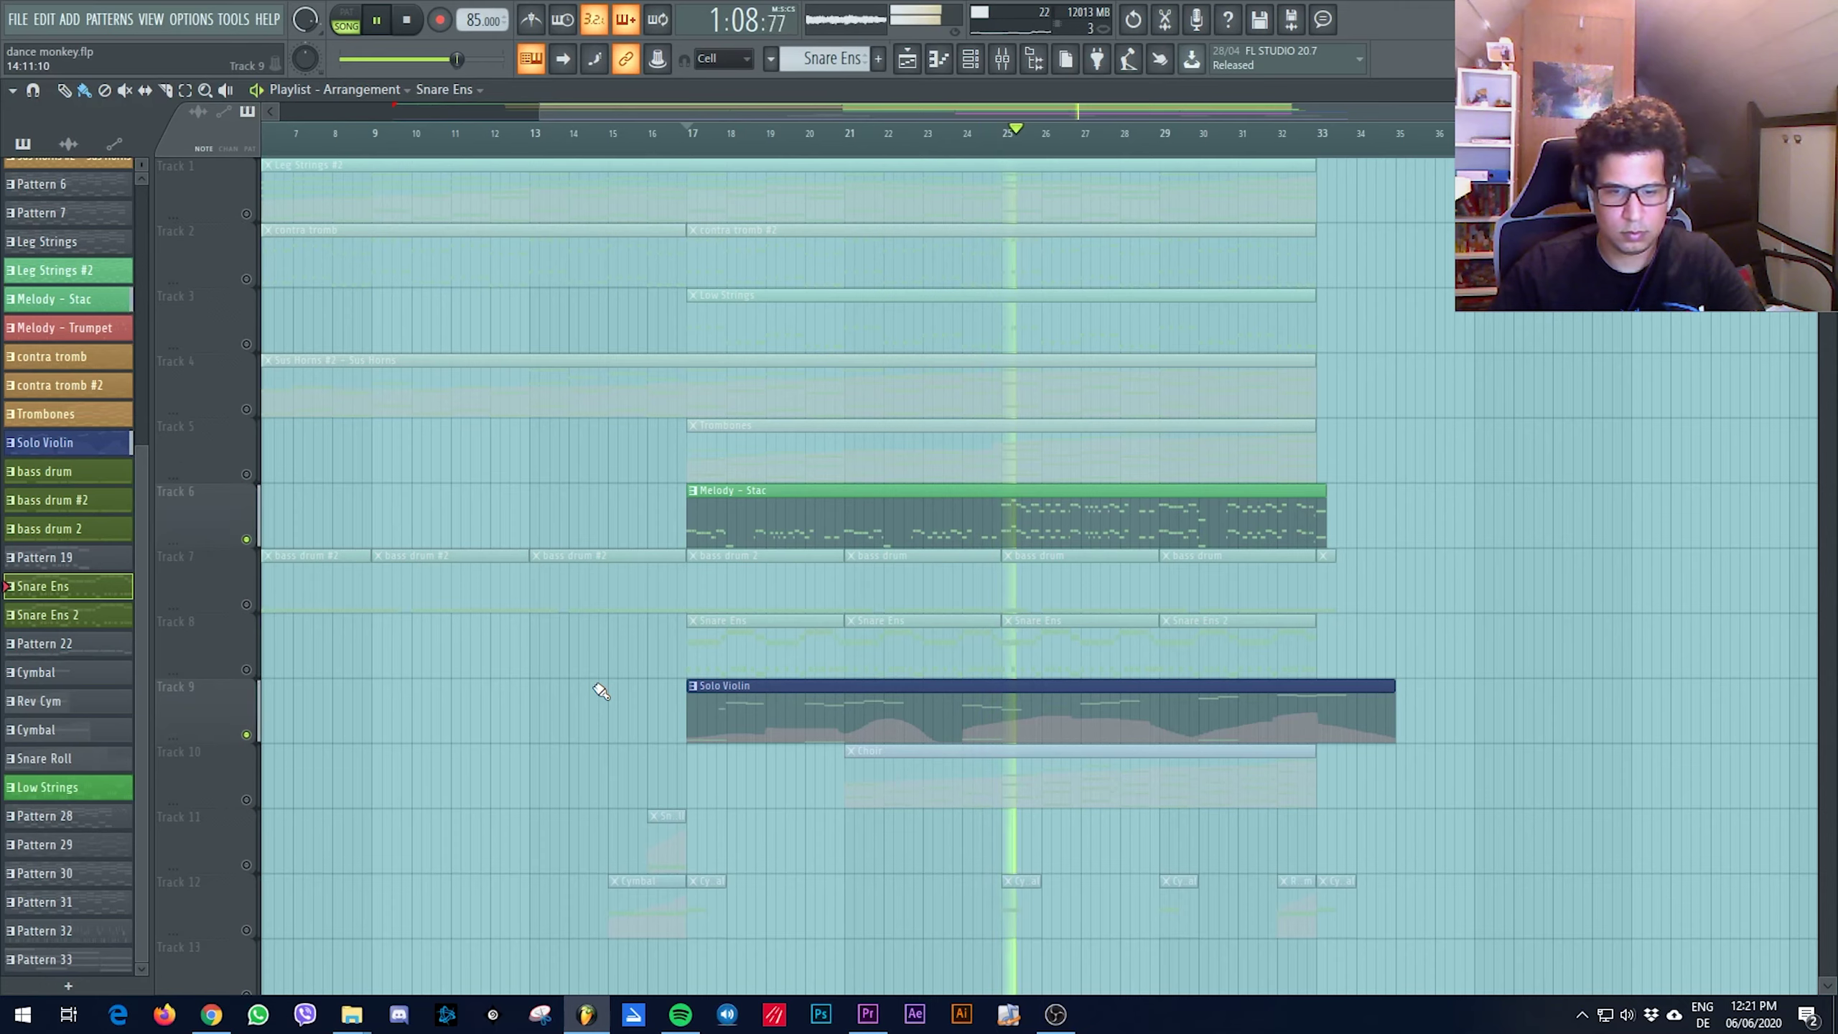
scroll(563, 708, "down", 2)
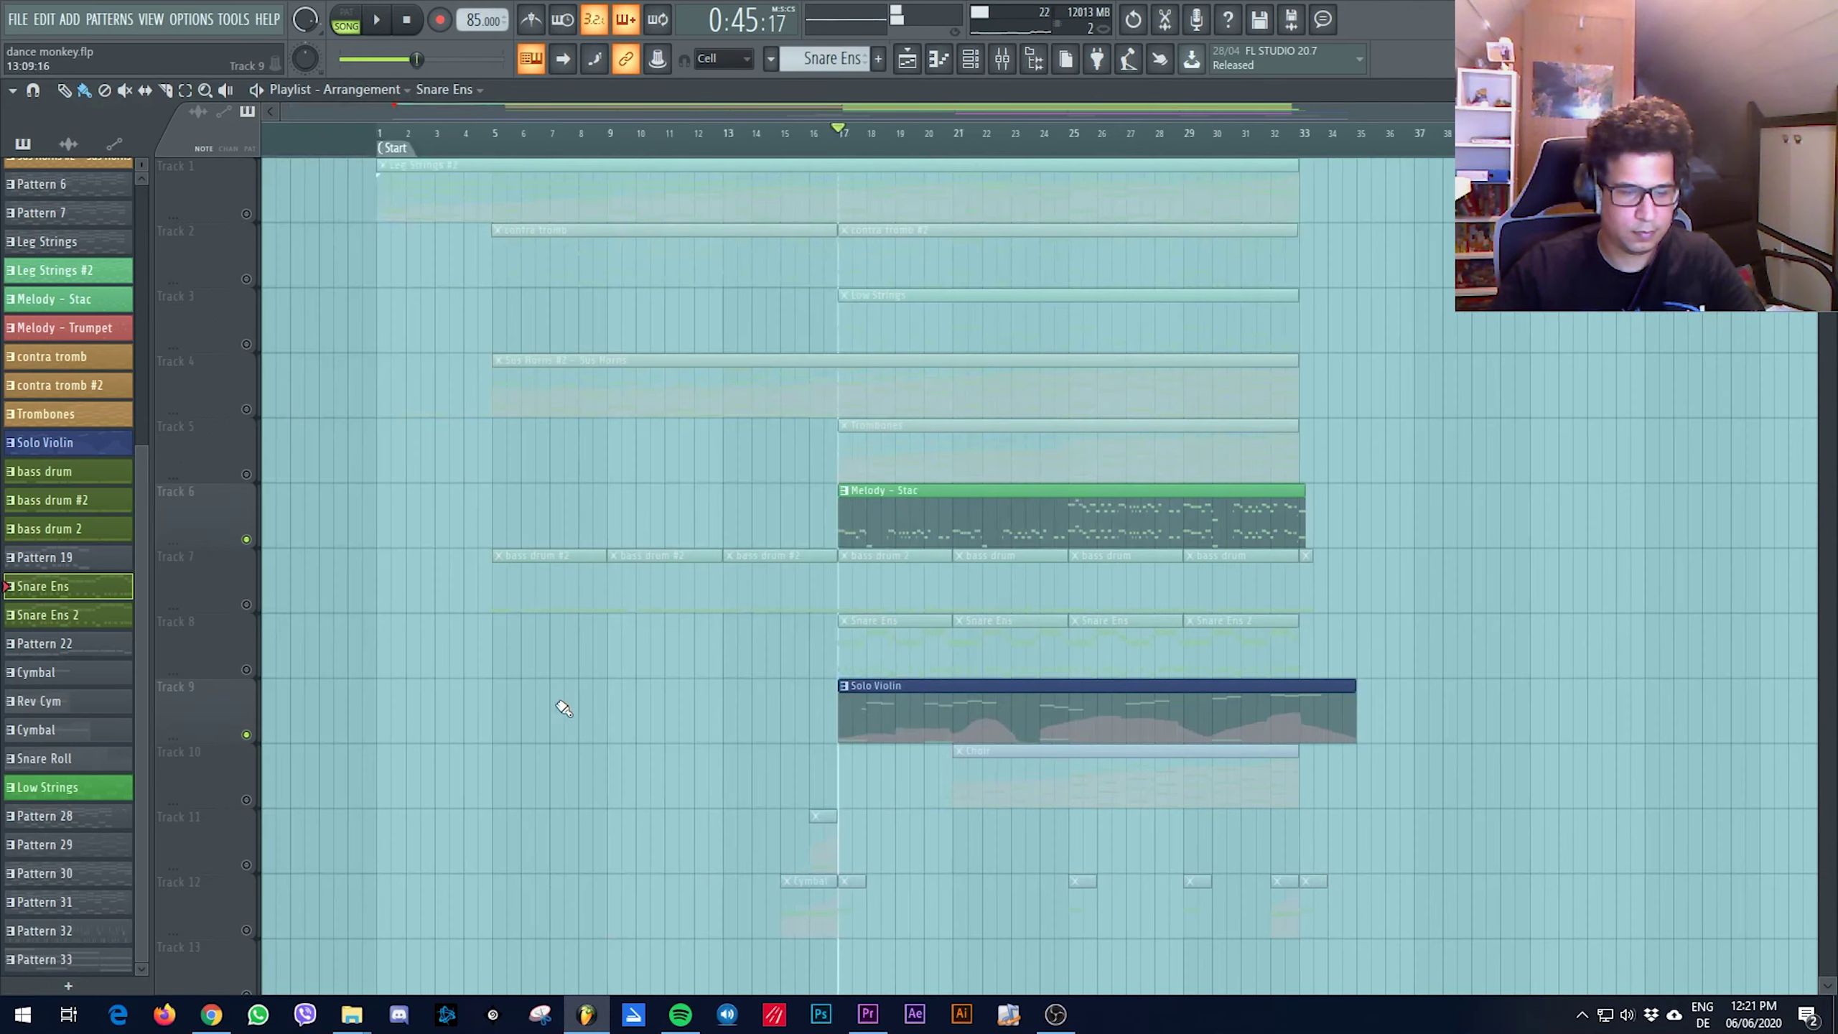
right_click(258, 735)
right_click(258, 735)
Open the Choir clip's notes on Track 10, play the whole part in pattern mode, and return to the playlist
scroll(842, 793, "up", 3)
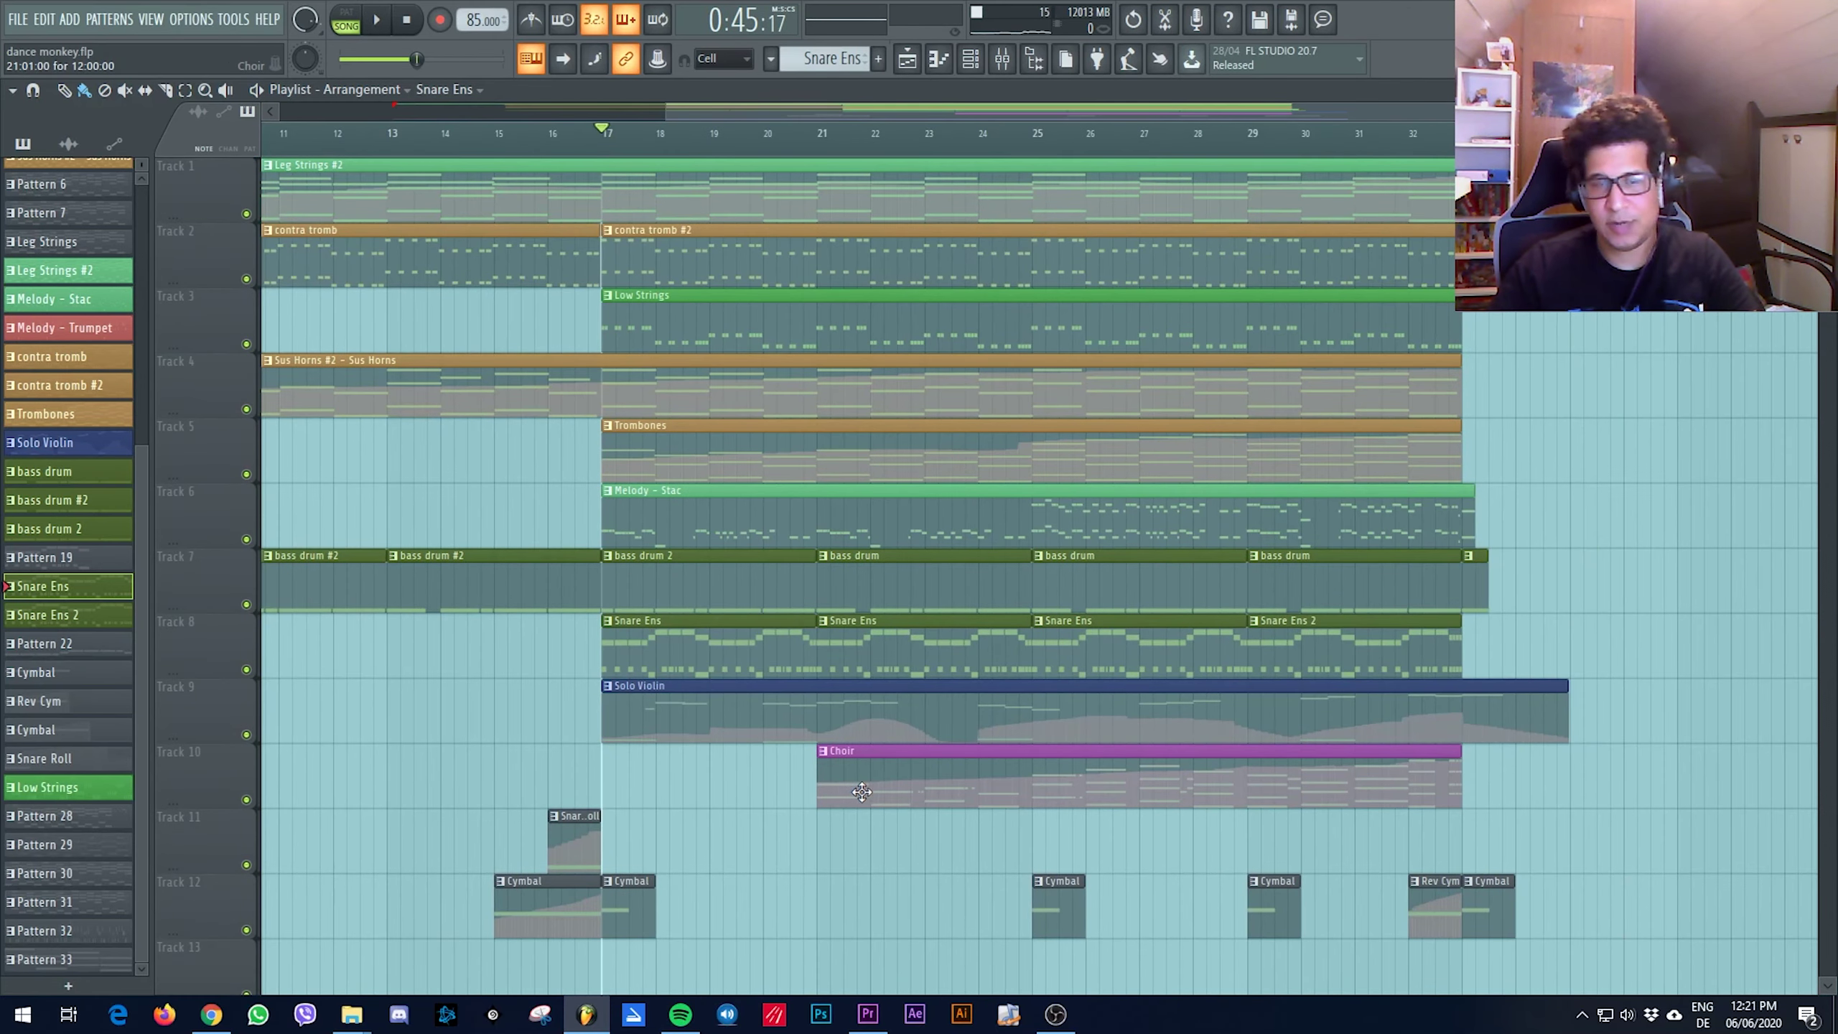
double_click(898, 790)
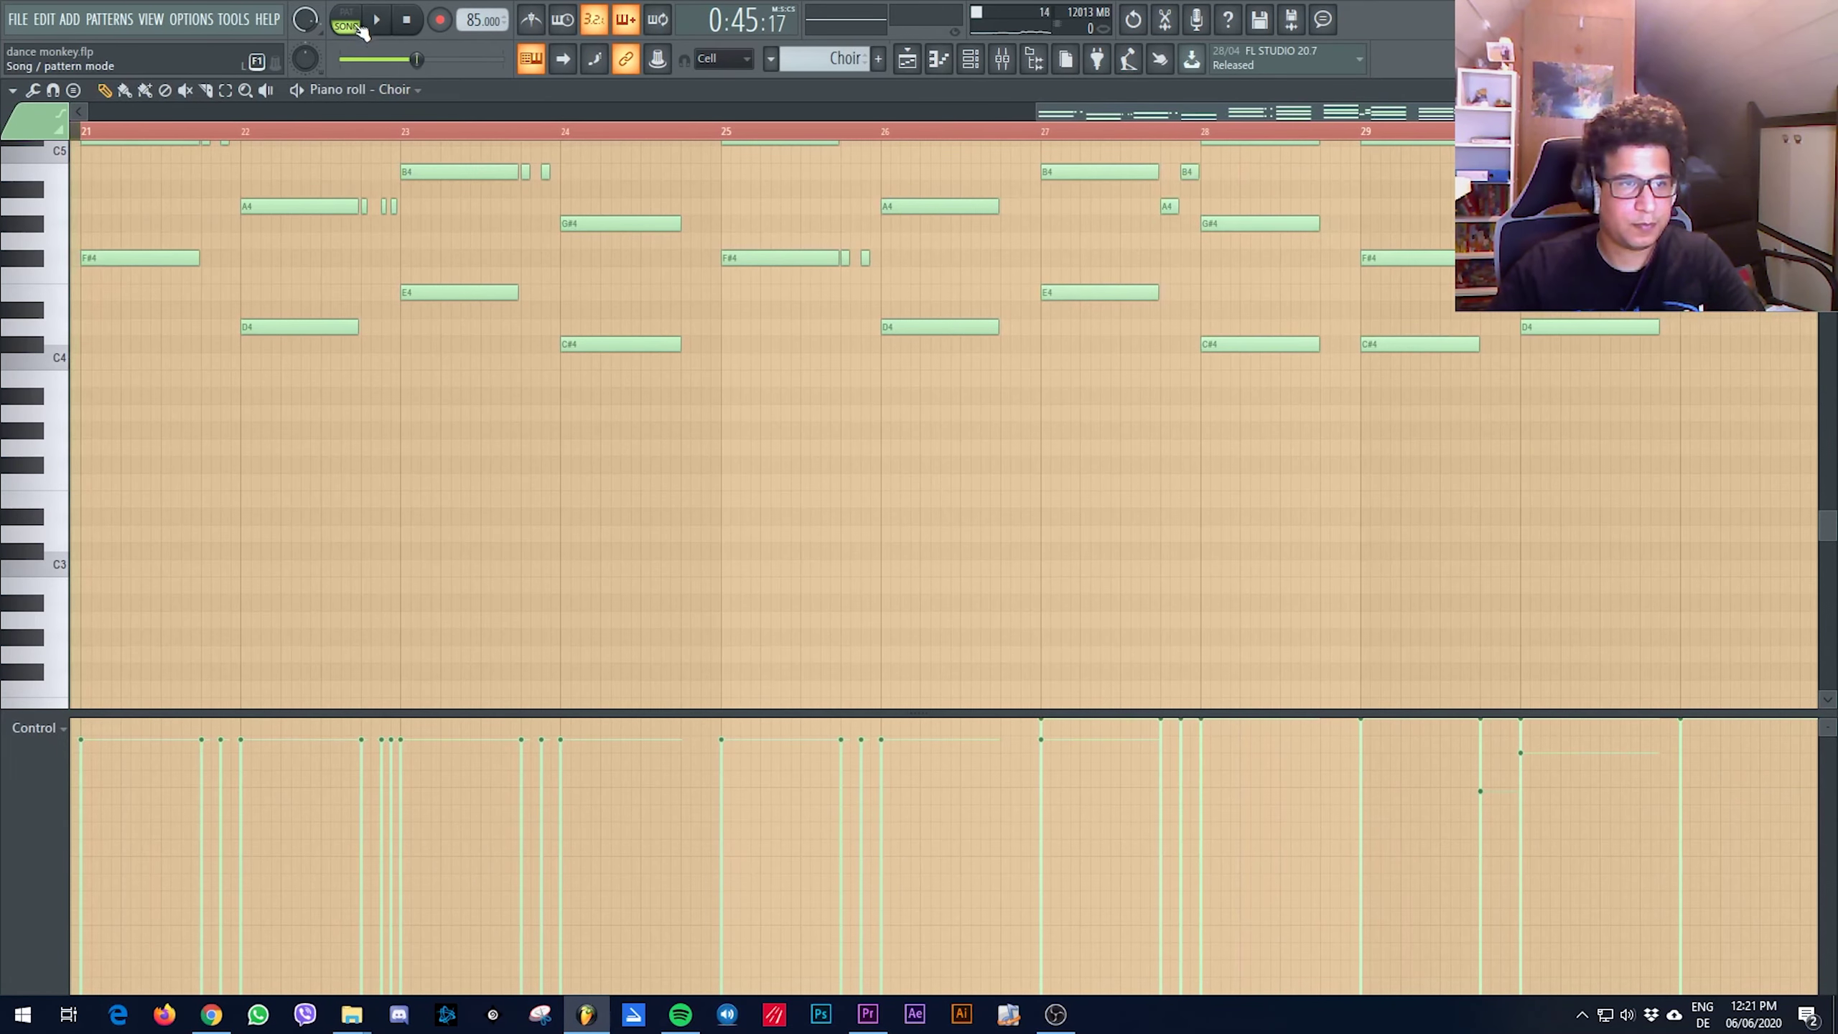
scroll(459, 399, "up", 4)
key("space")
scroll(461, 402, "down", 2)
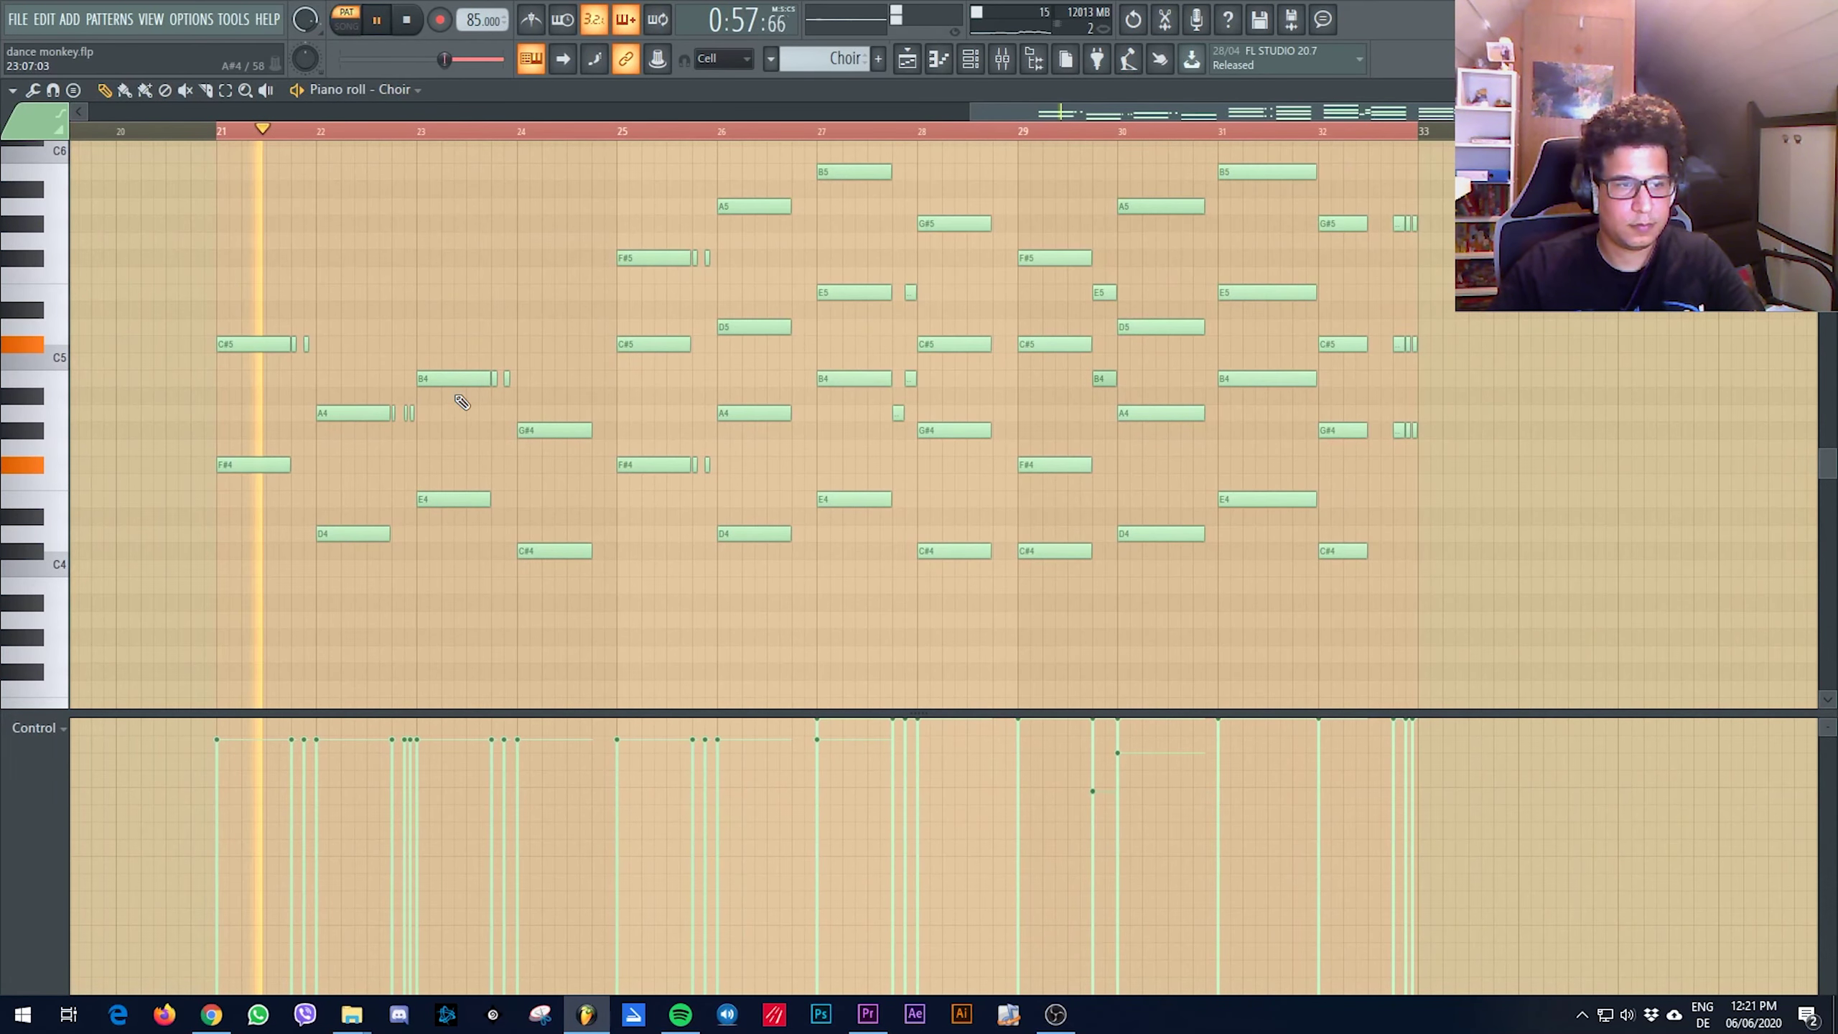
scroll(462, 403, "up", 1)
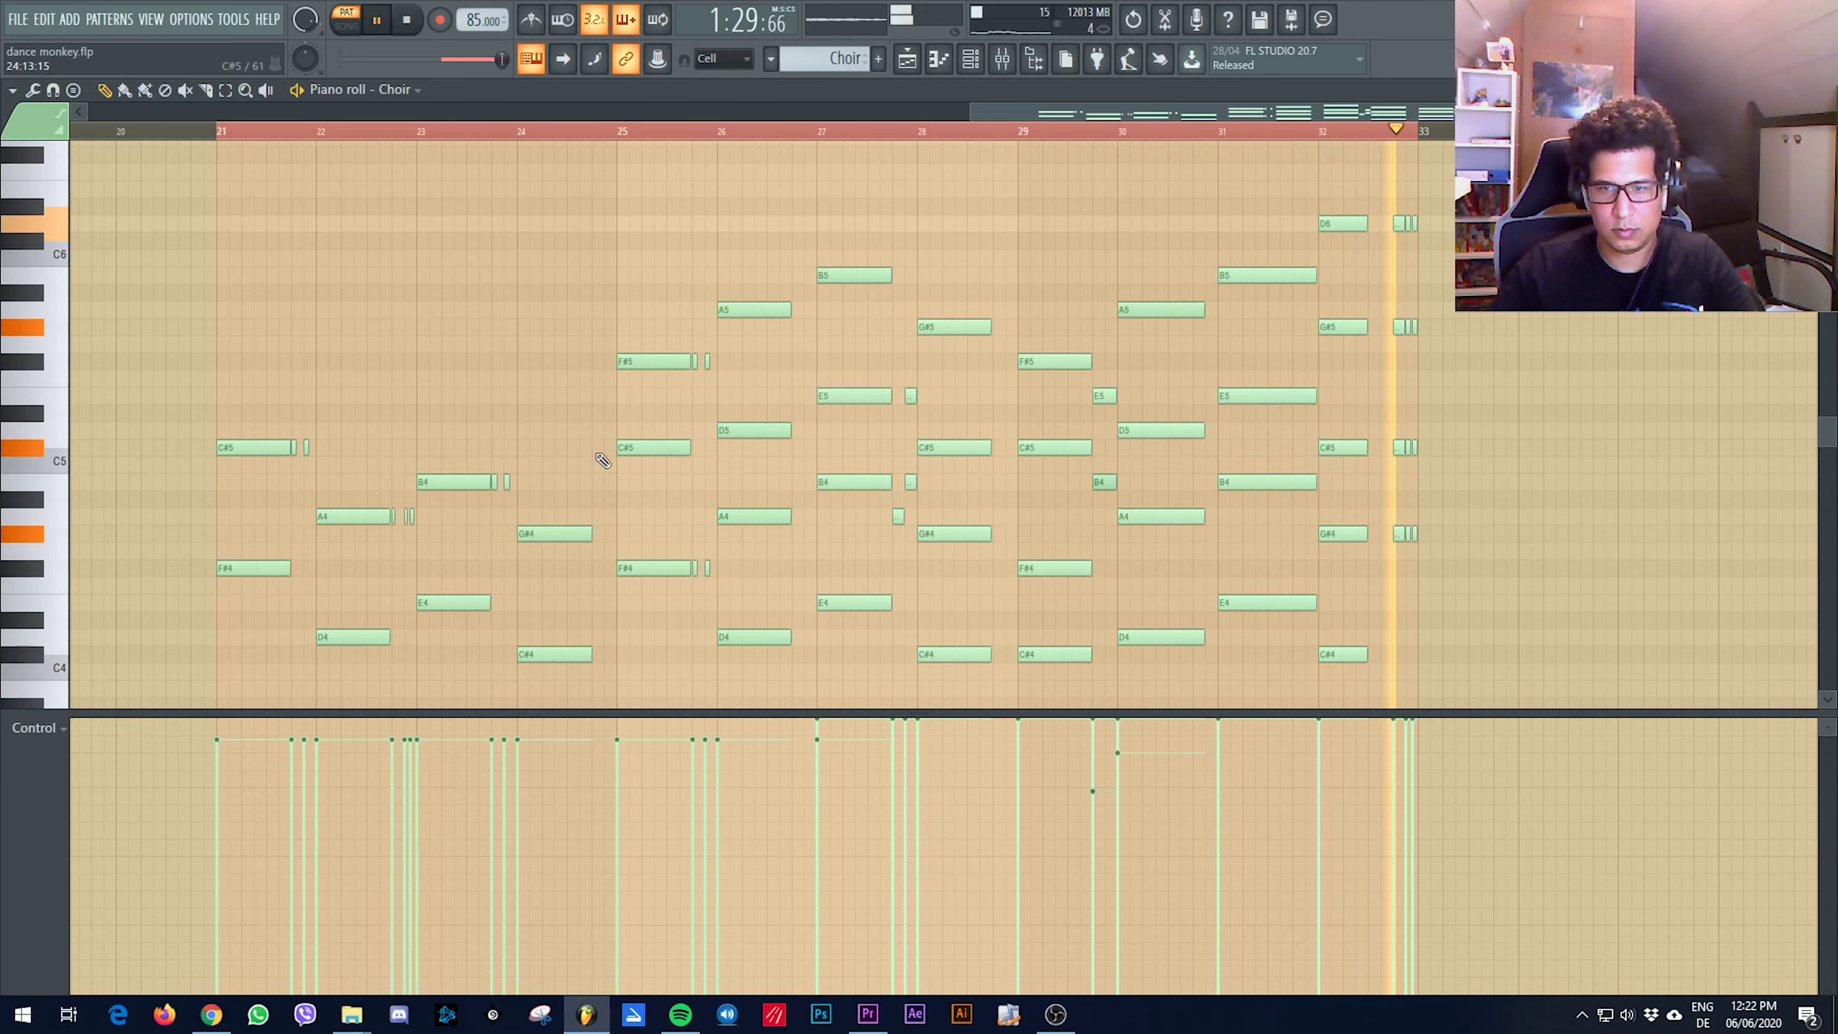
key("space")
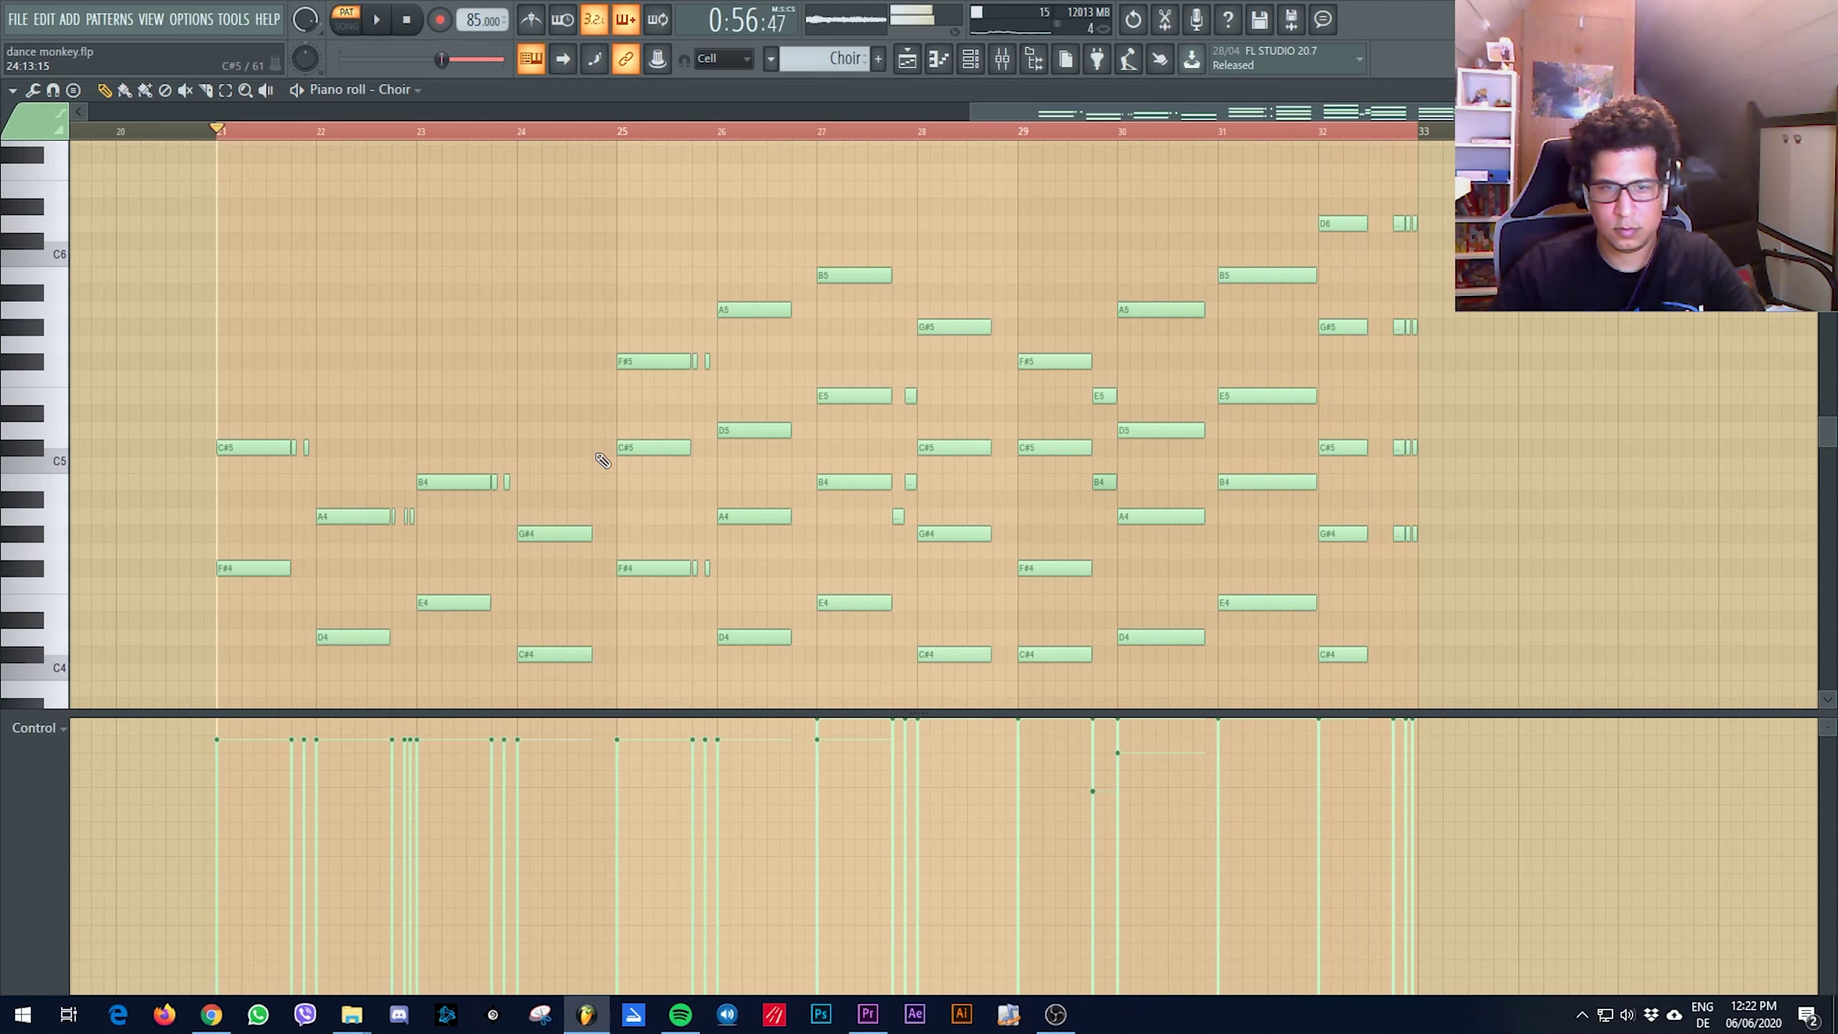
left_click(913, 67)
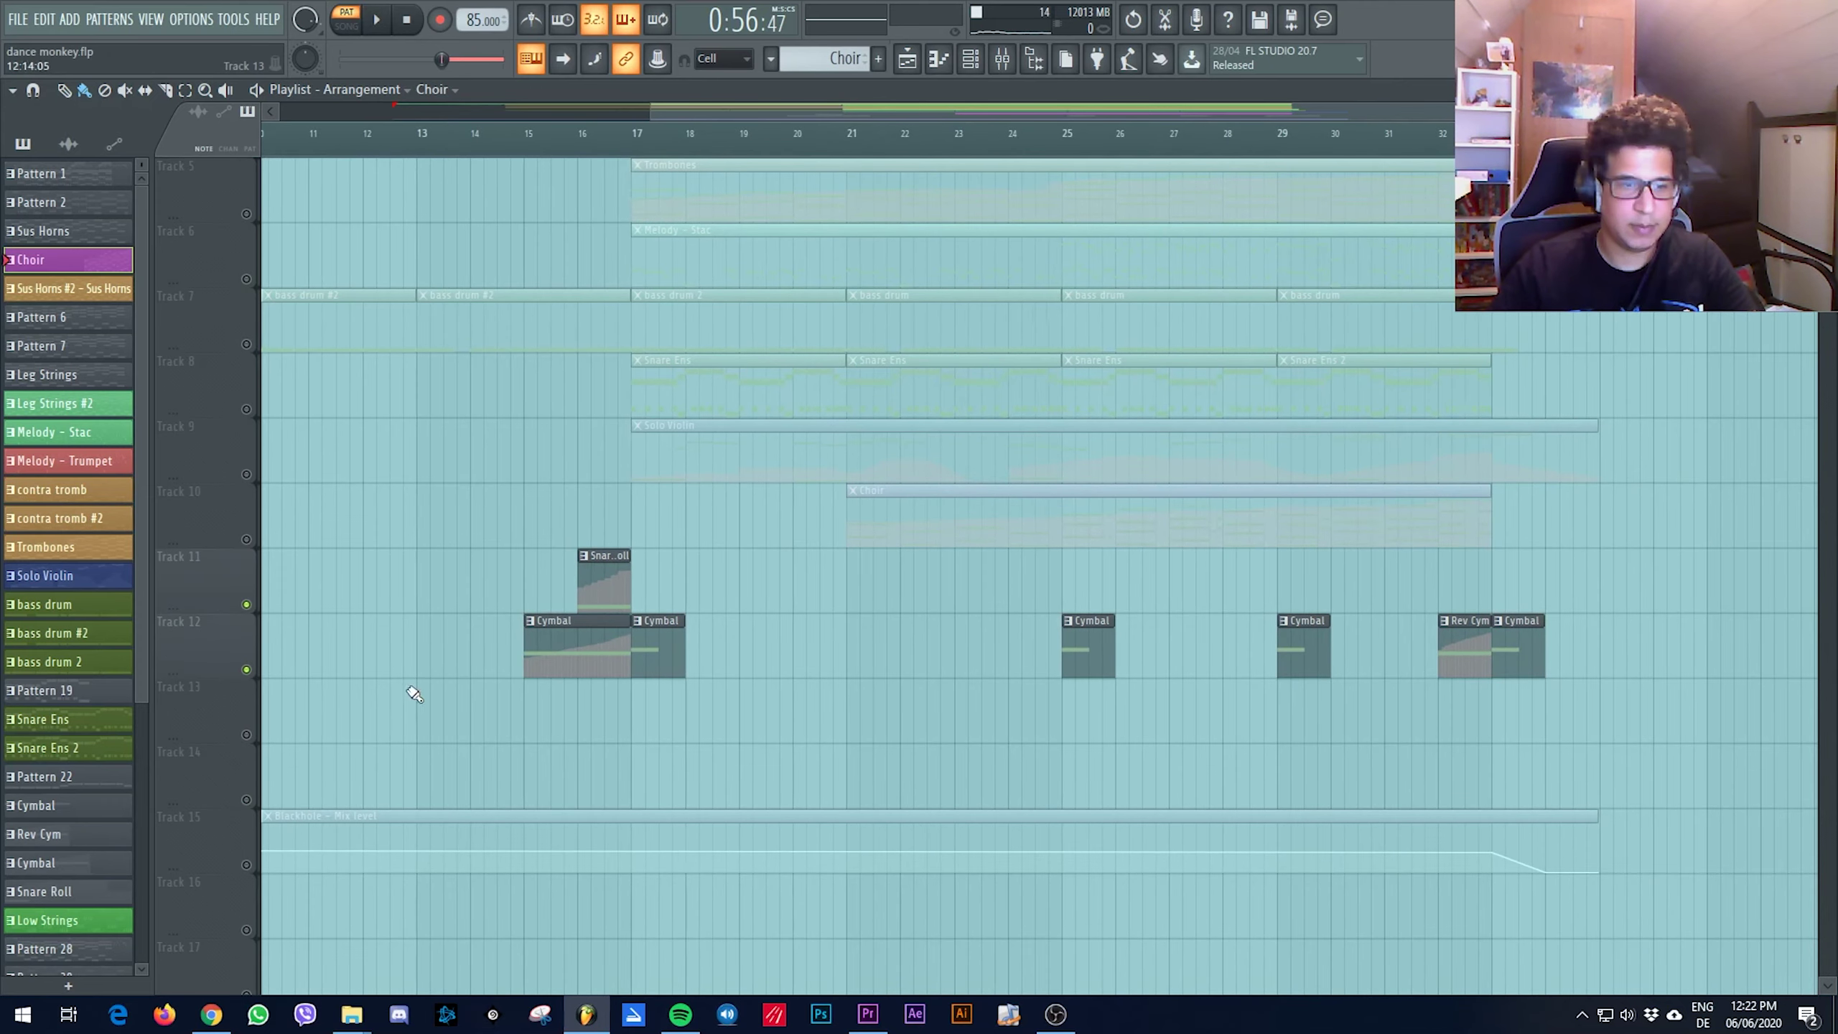
Play from bar 15 with only Tracks 11 and 12 active to hear the snare roll and cymbals
scroll(414, 694, "up", 2)
key("space")
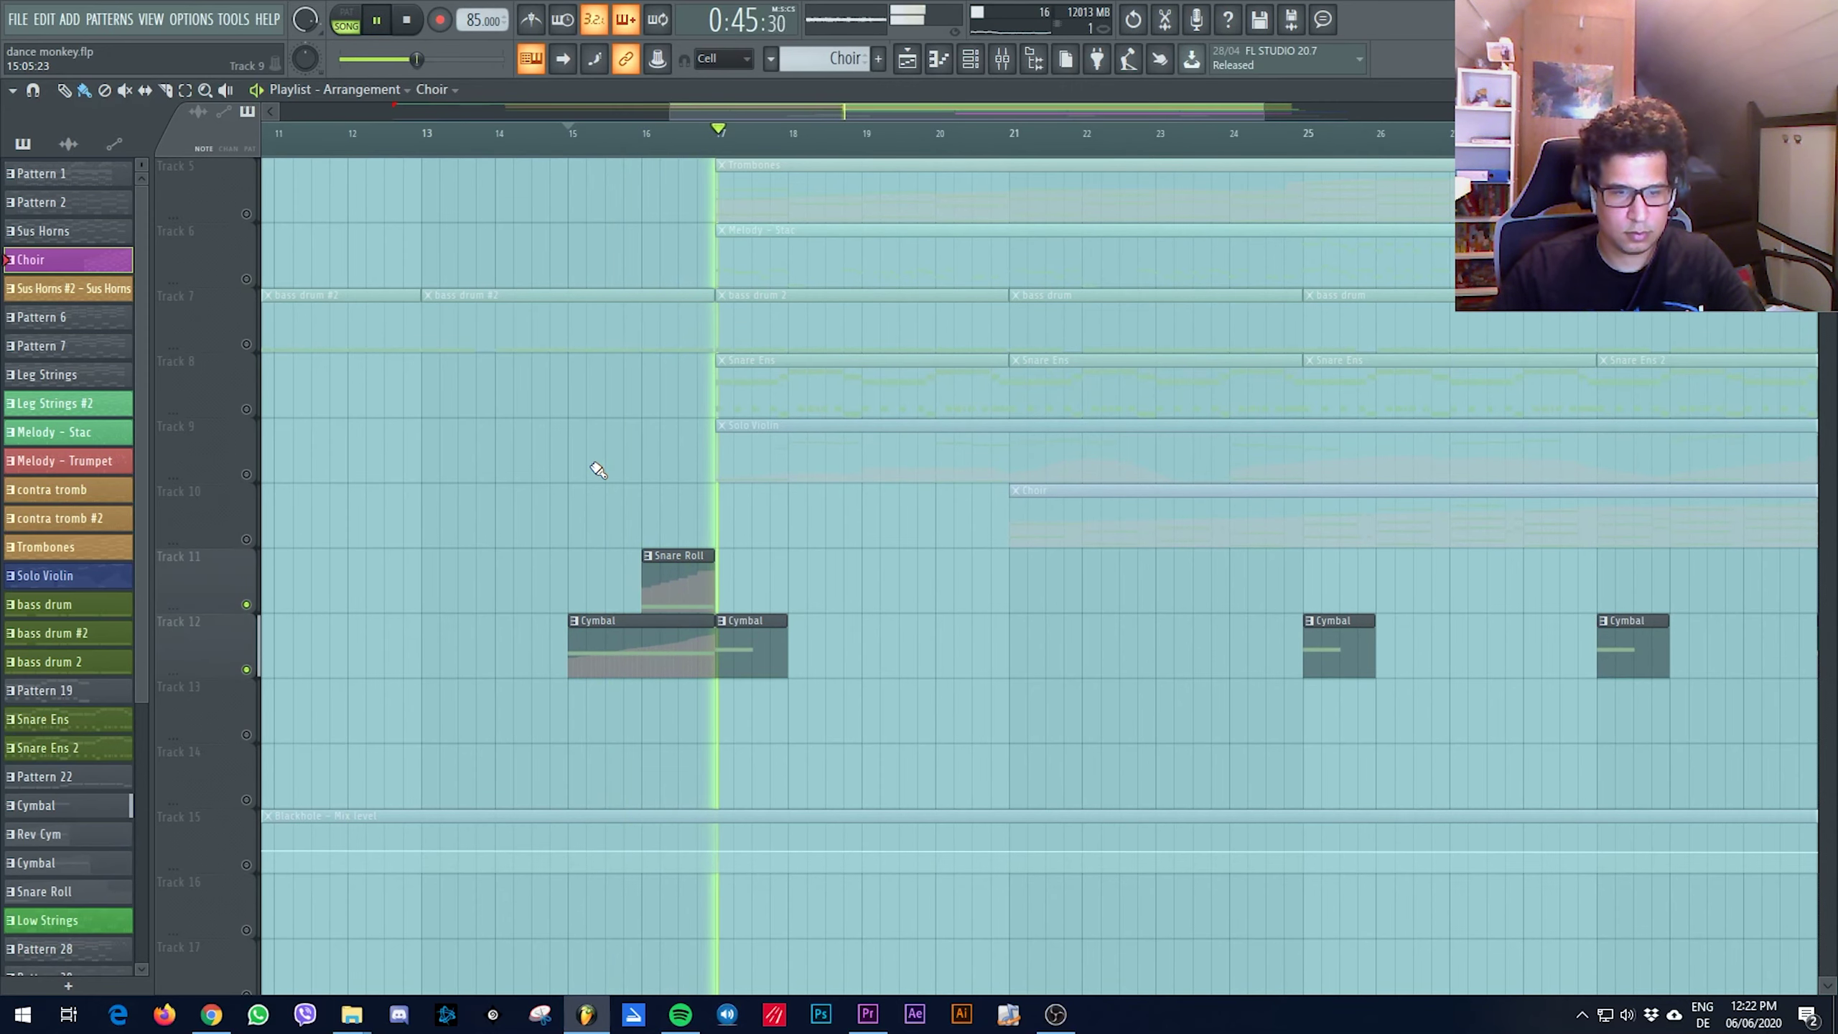
scroll(598, 470, "down", 3)
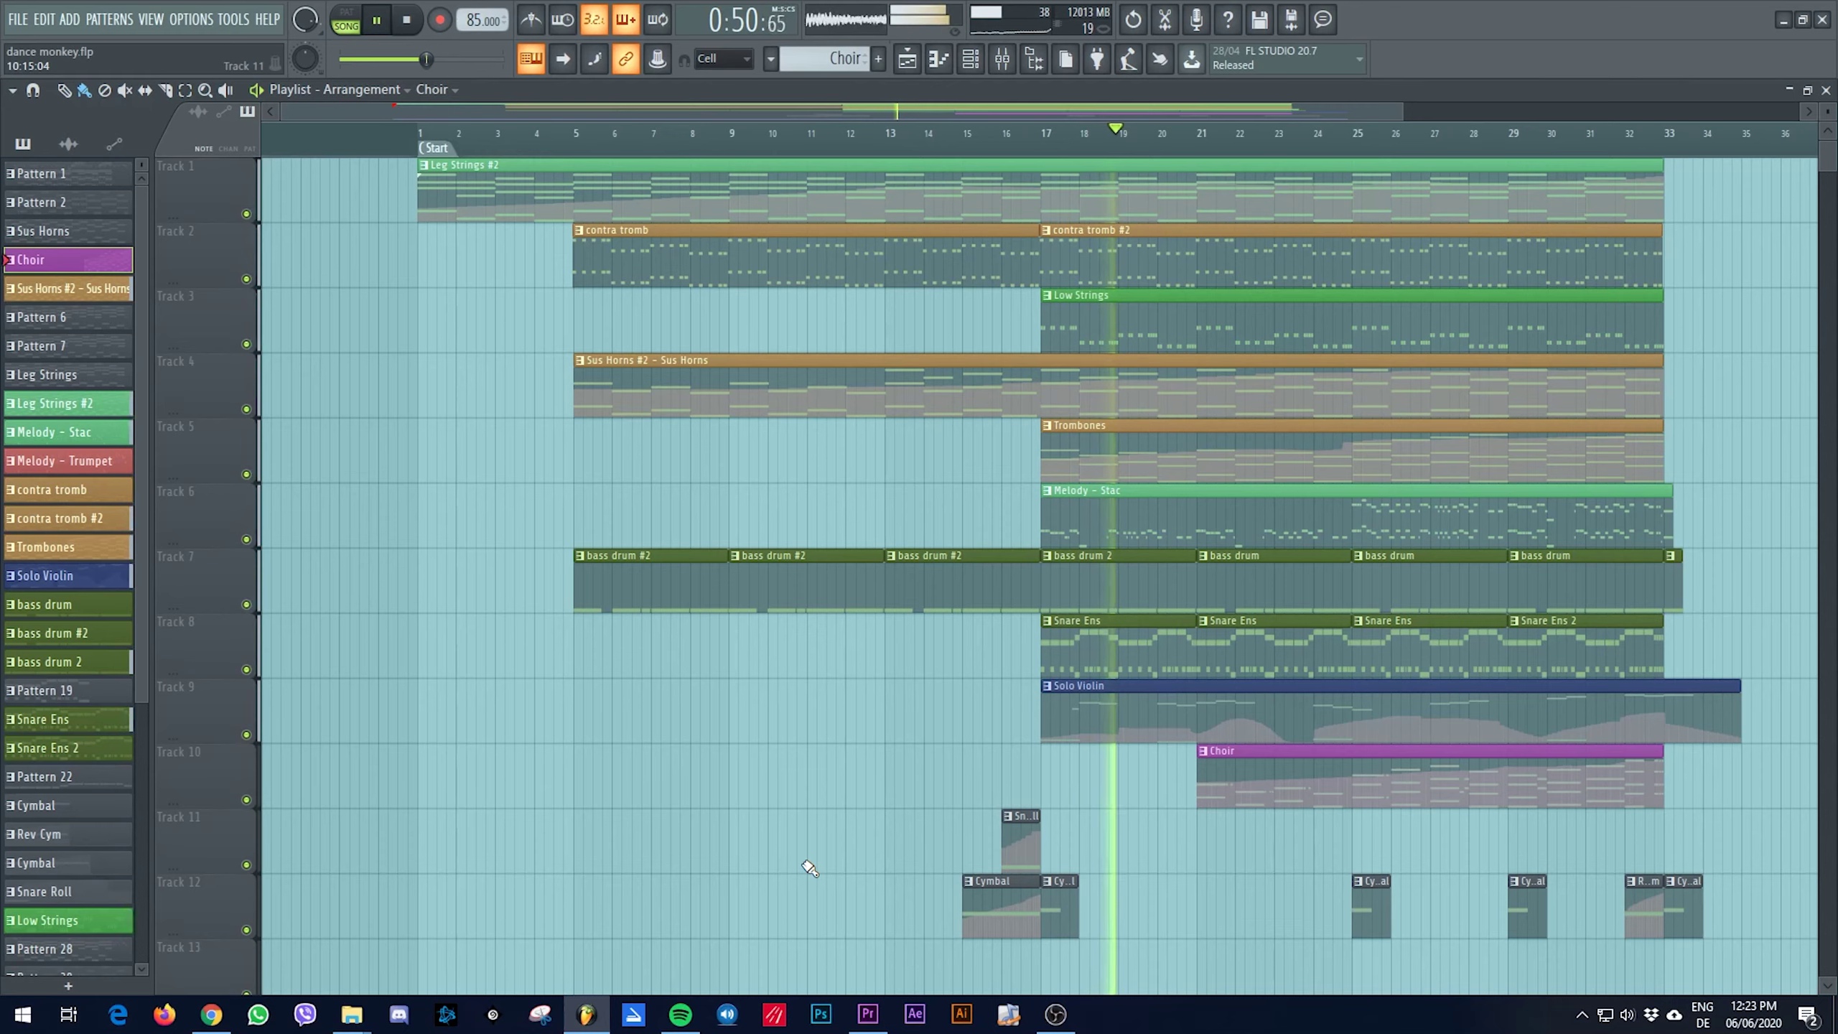
Play the full arrangement with every track active while following the layered clips past bar 17
scroll(810, 868, "down", 1)
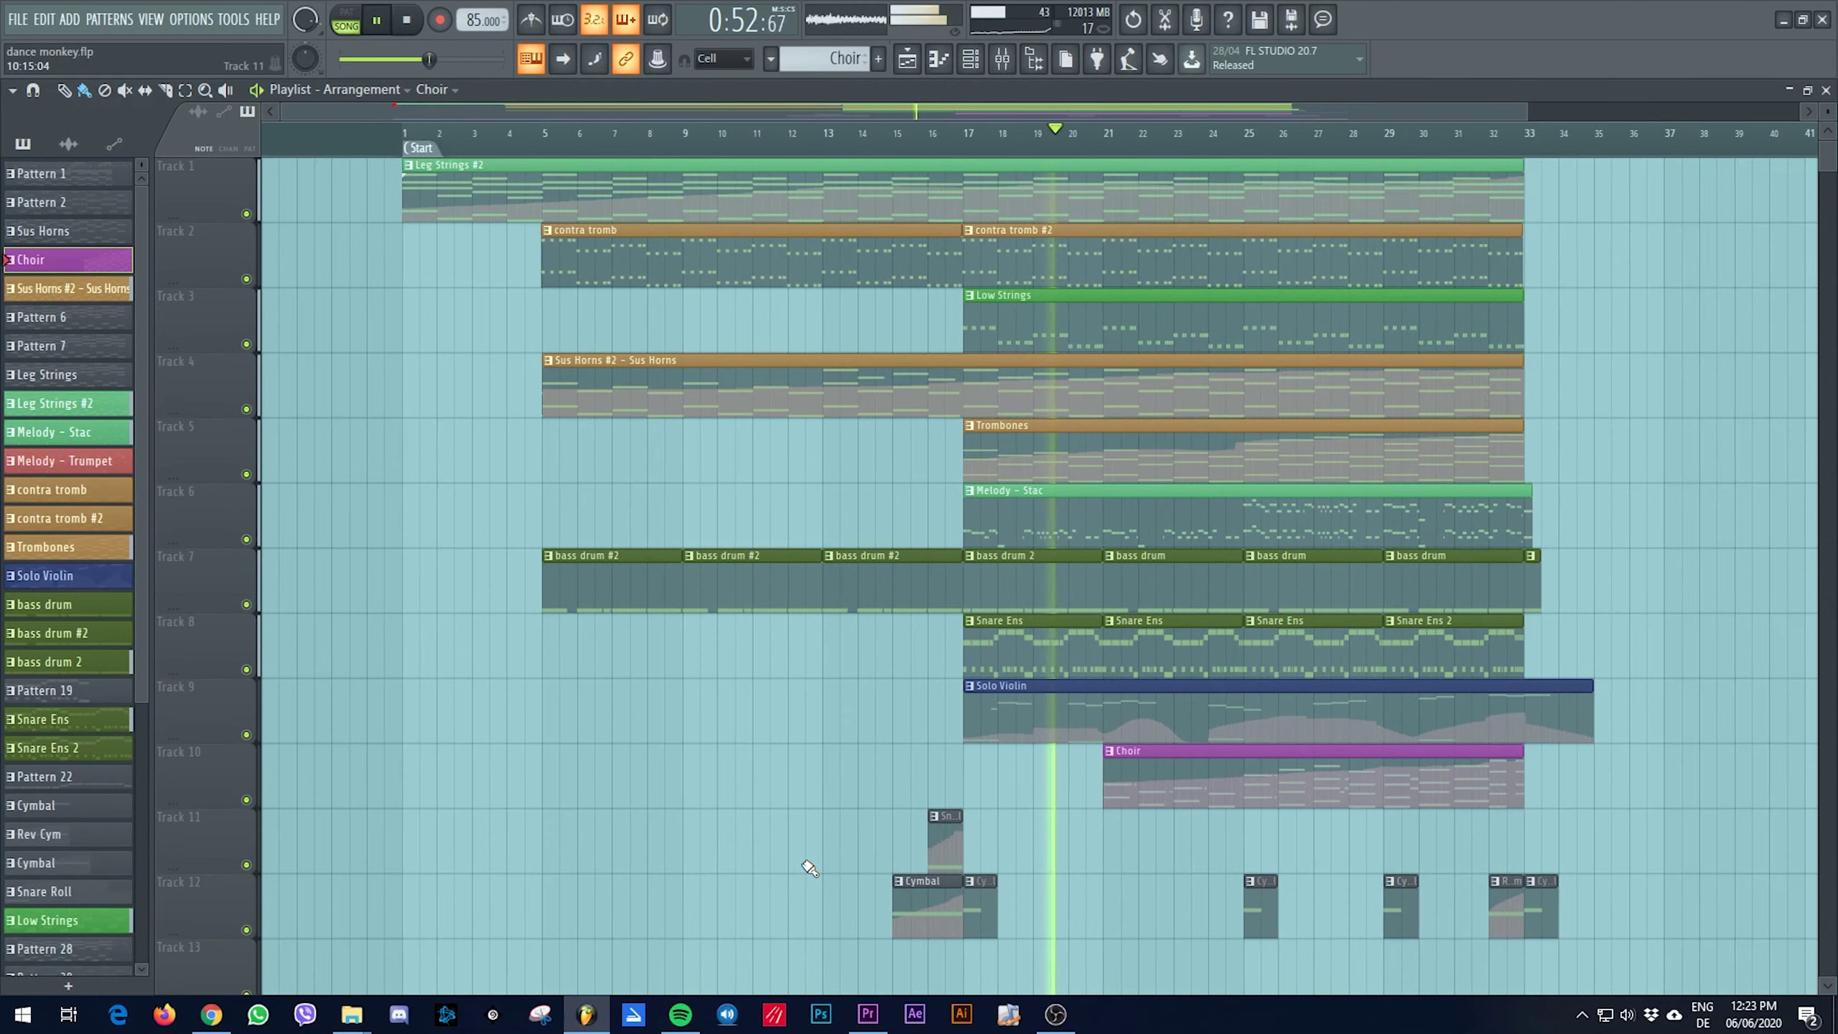
scroll(1205, 873, "up", 1)
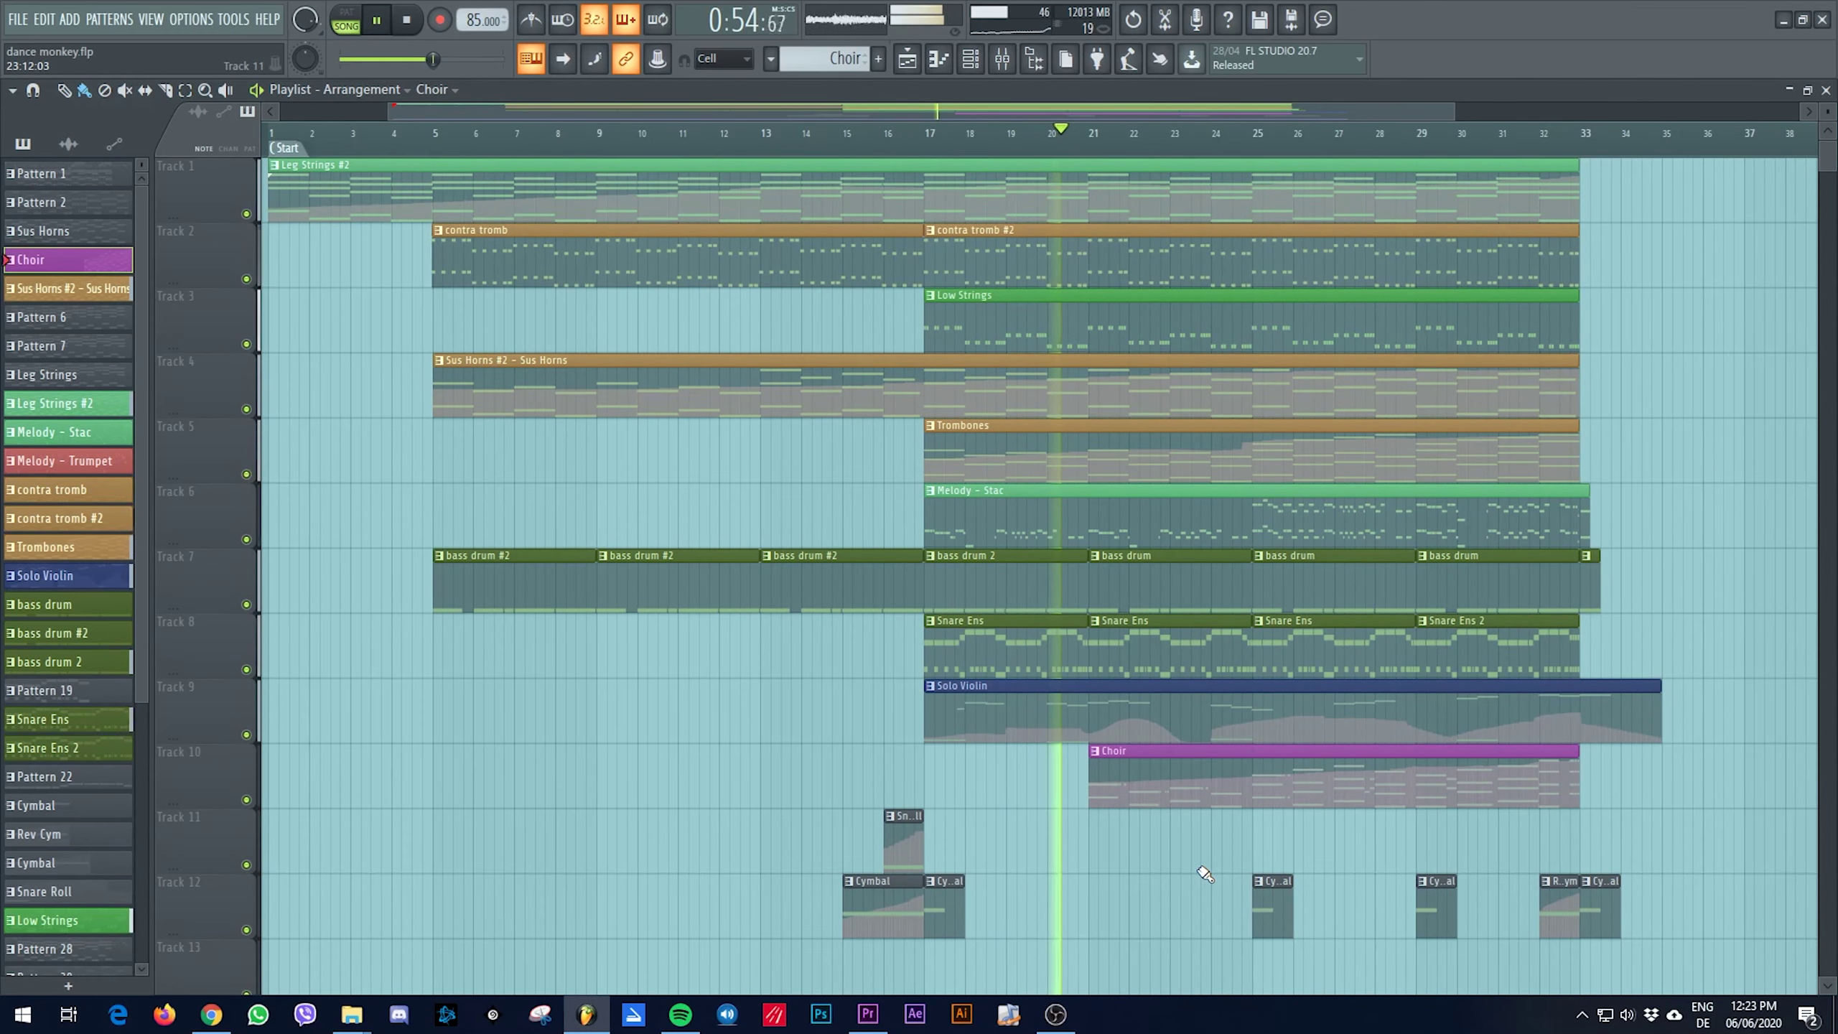
scroll(1205, 873, "up", 1)
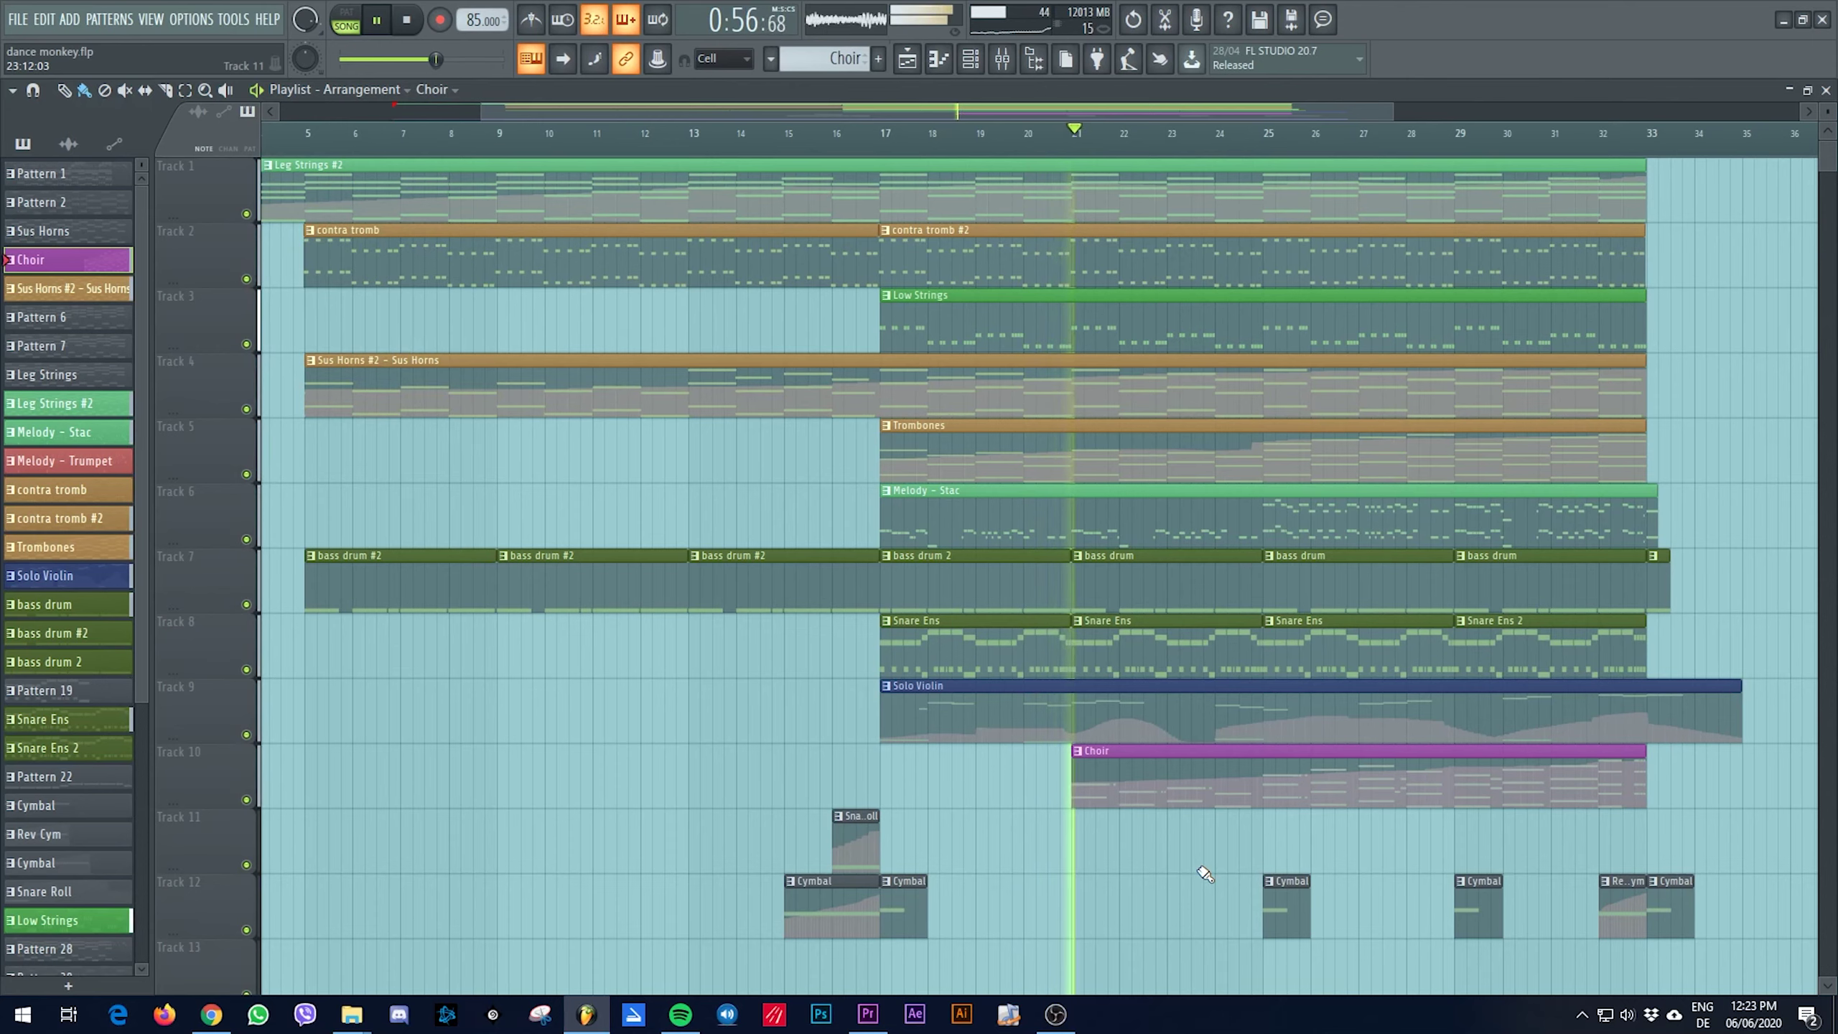